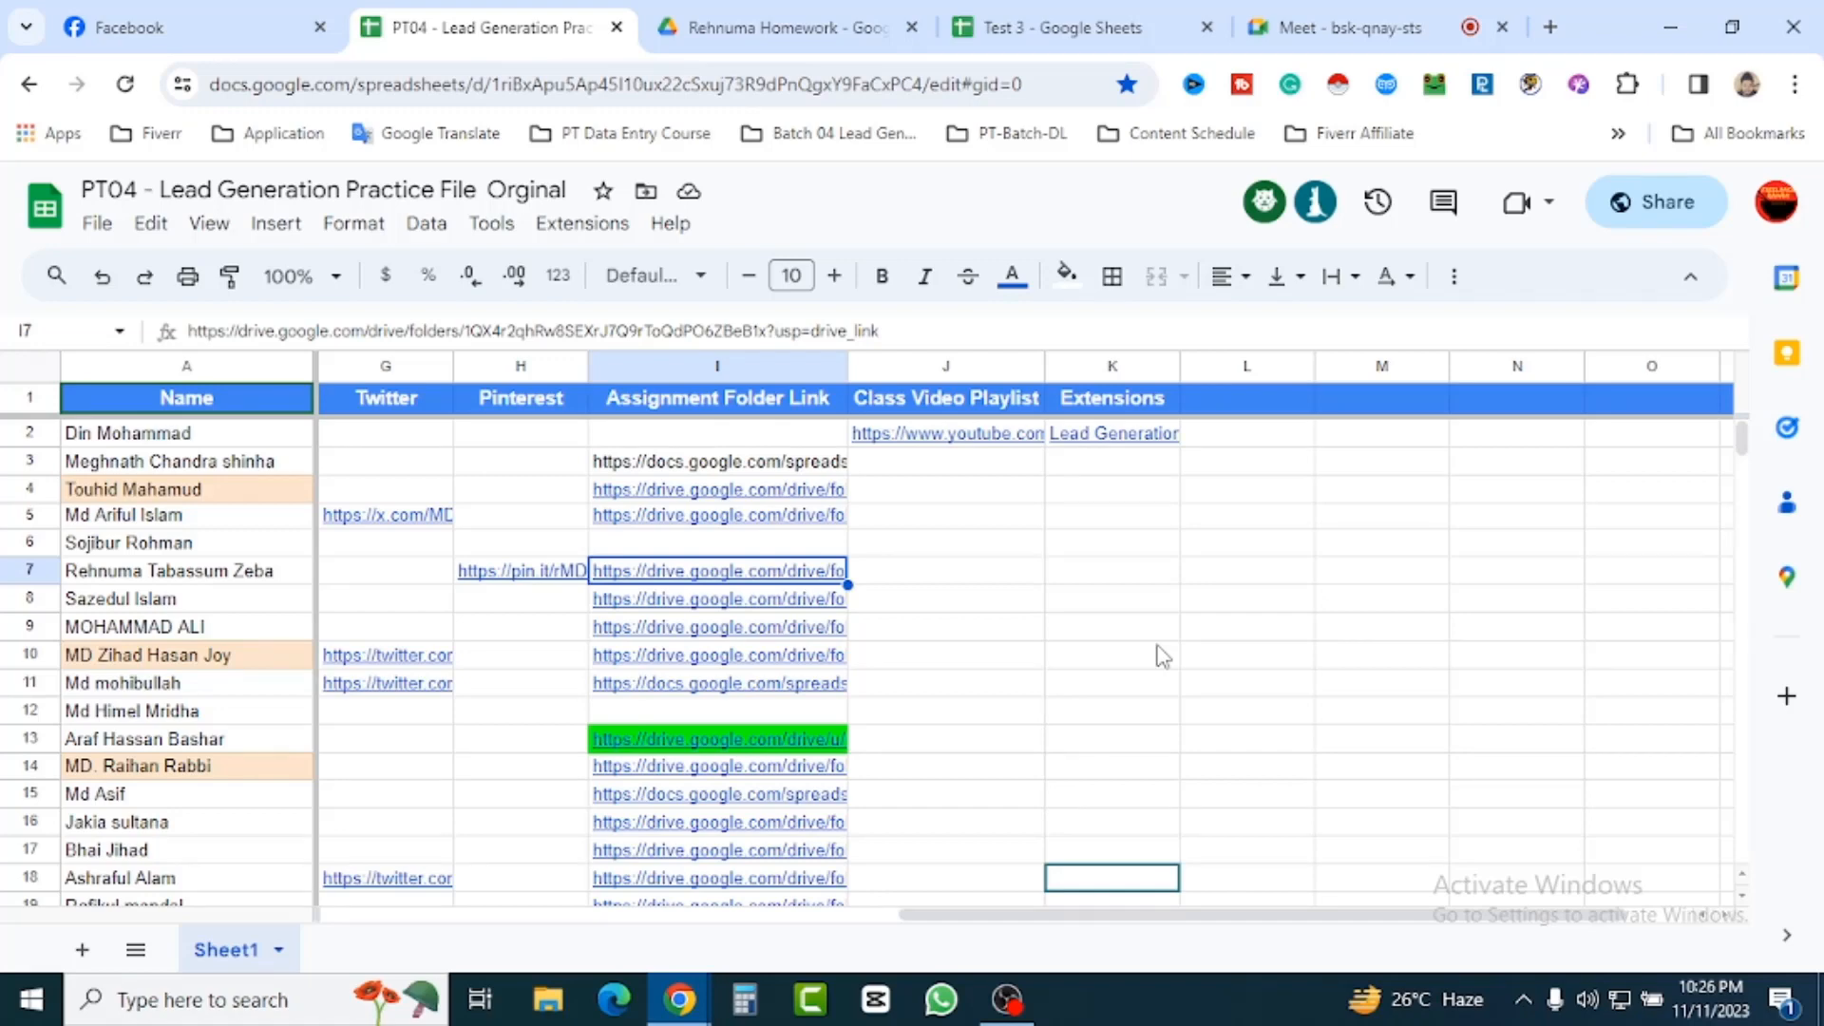
# Check the homework folder in Drive and bring up the Test 3 spreadsheet for review
pyautogui.click(1054, 27)
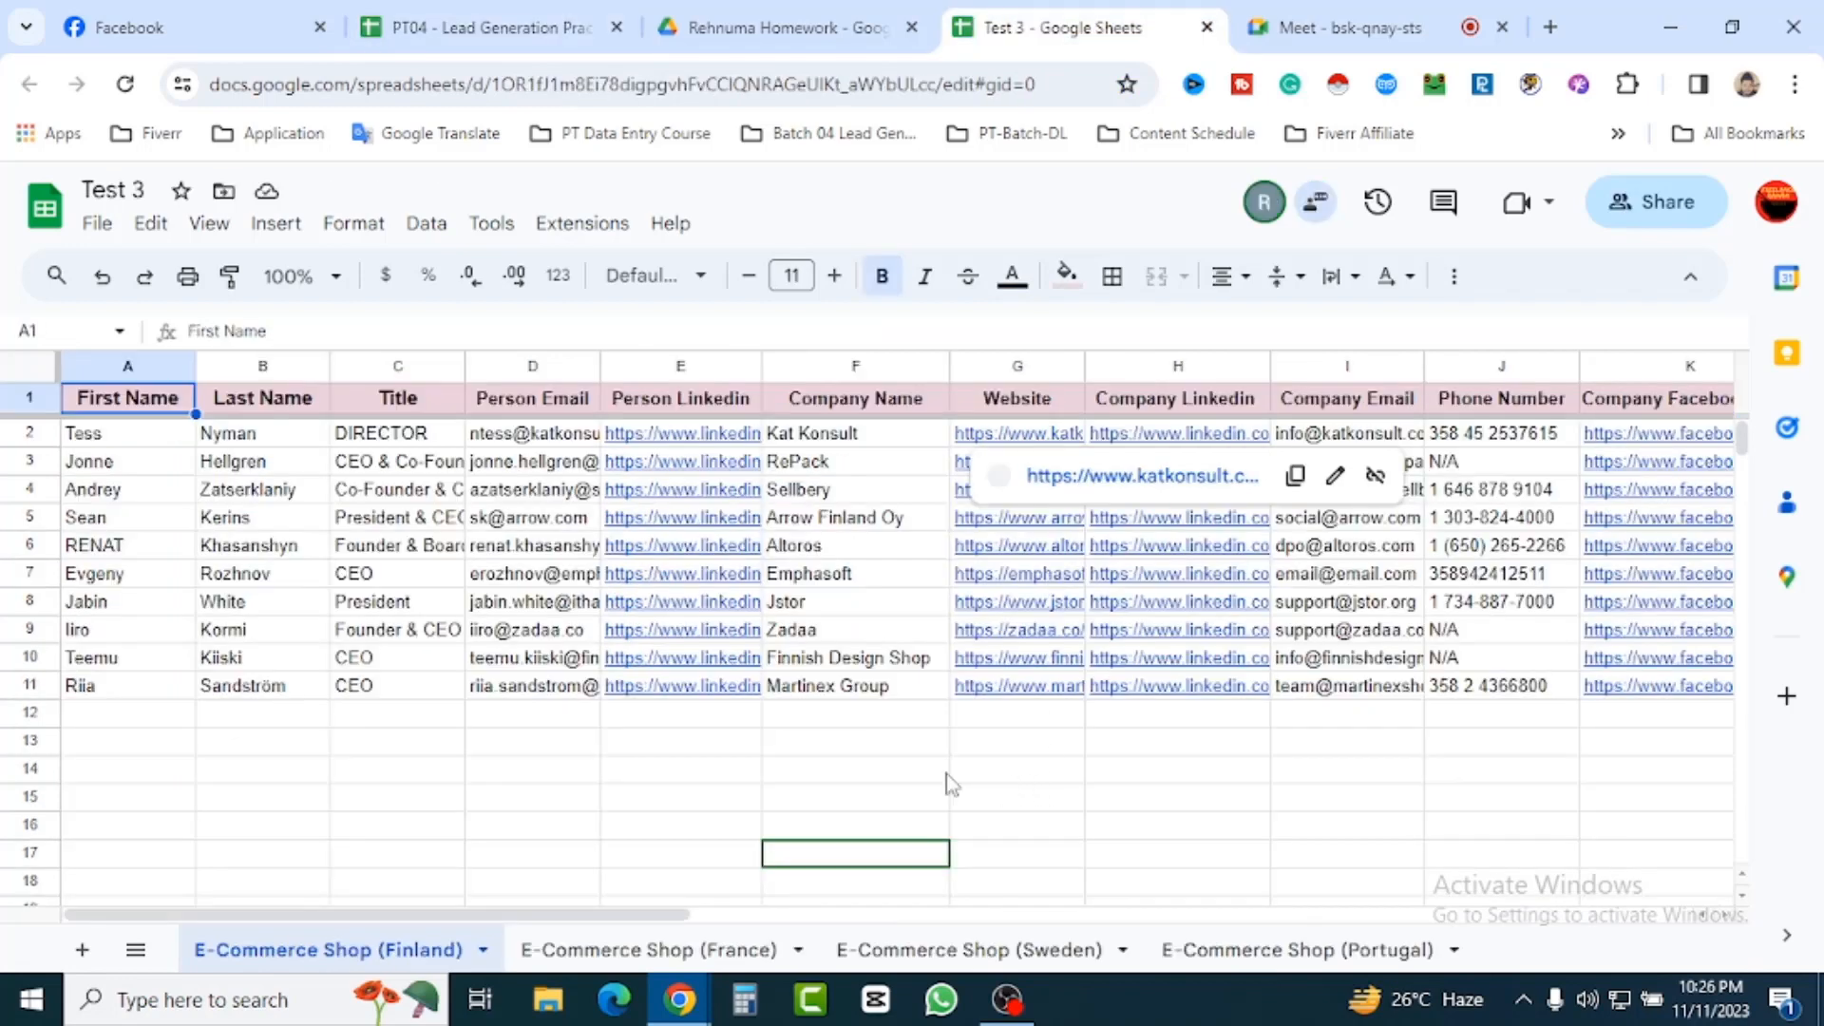
pyautogui.click(773, 27)
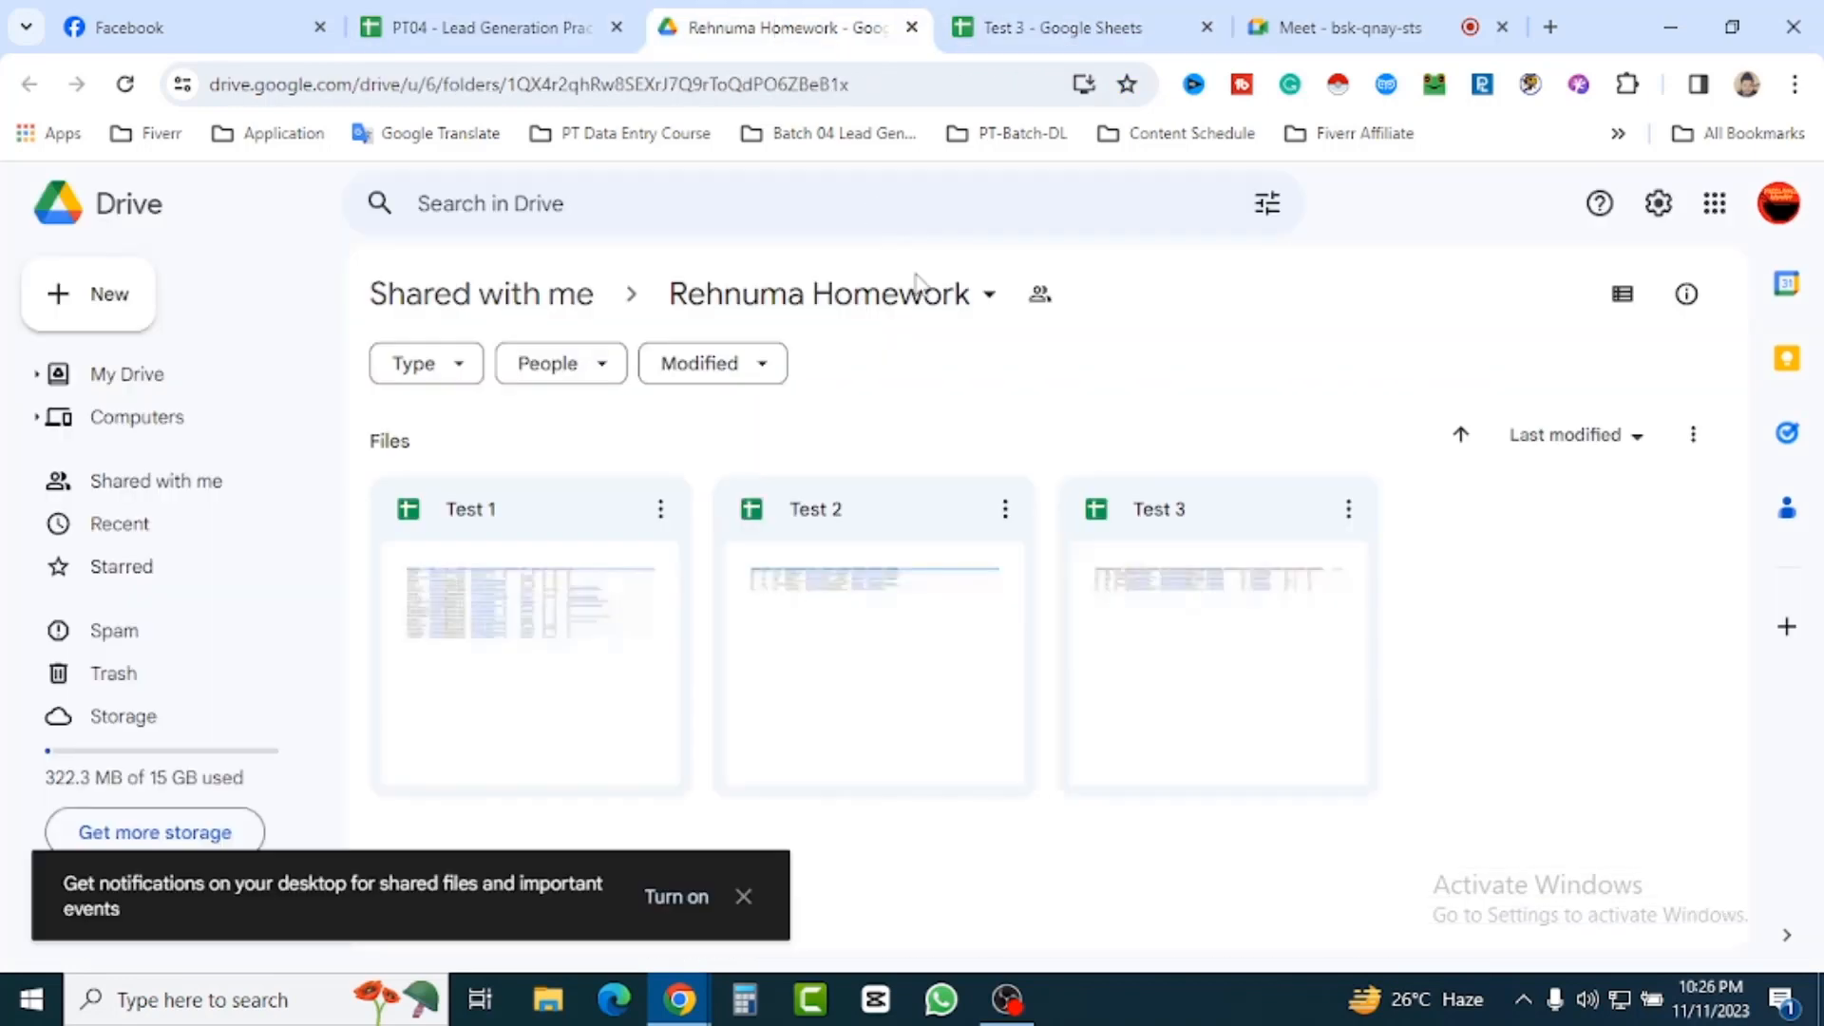
pyautogui.click(1055, 27)
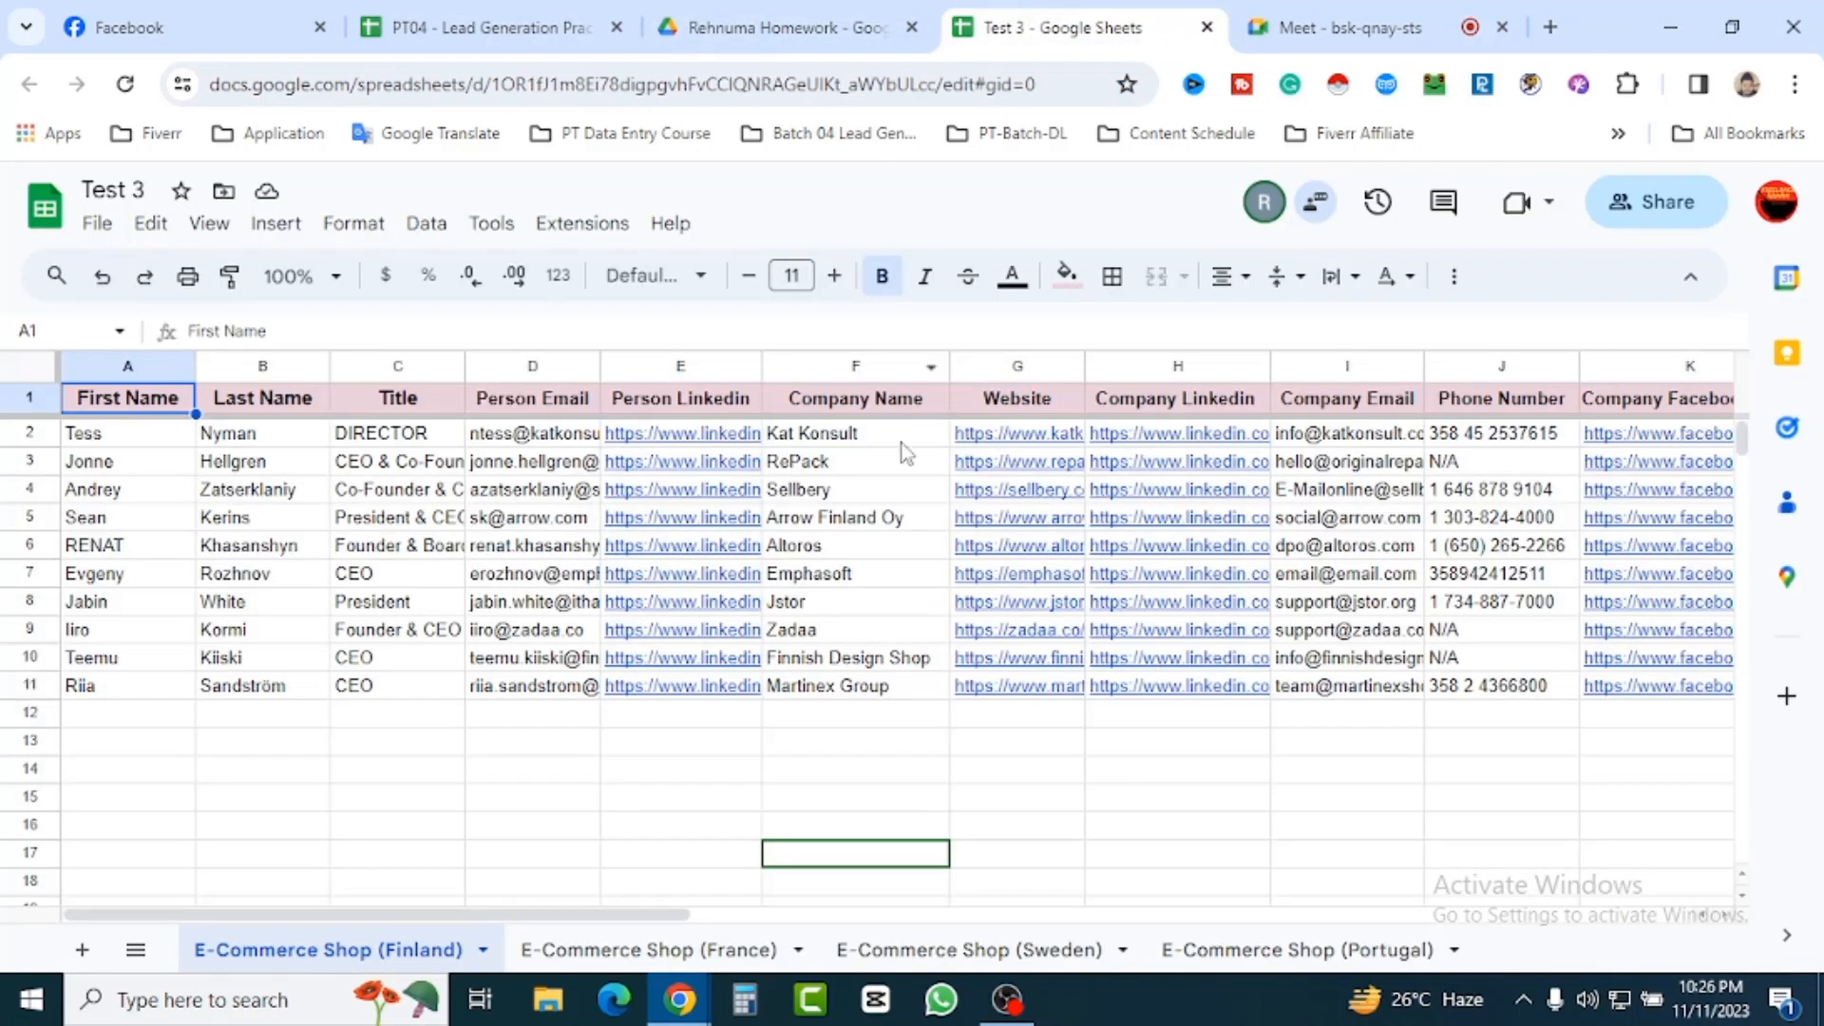
pyautogui.moveTo(501, 740); pyautogui.dragTo(502, 768)
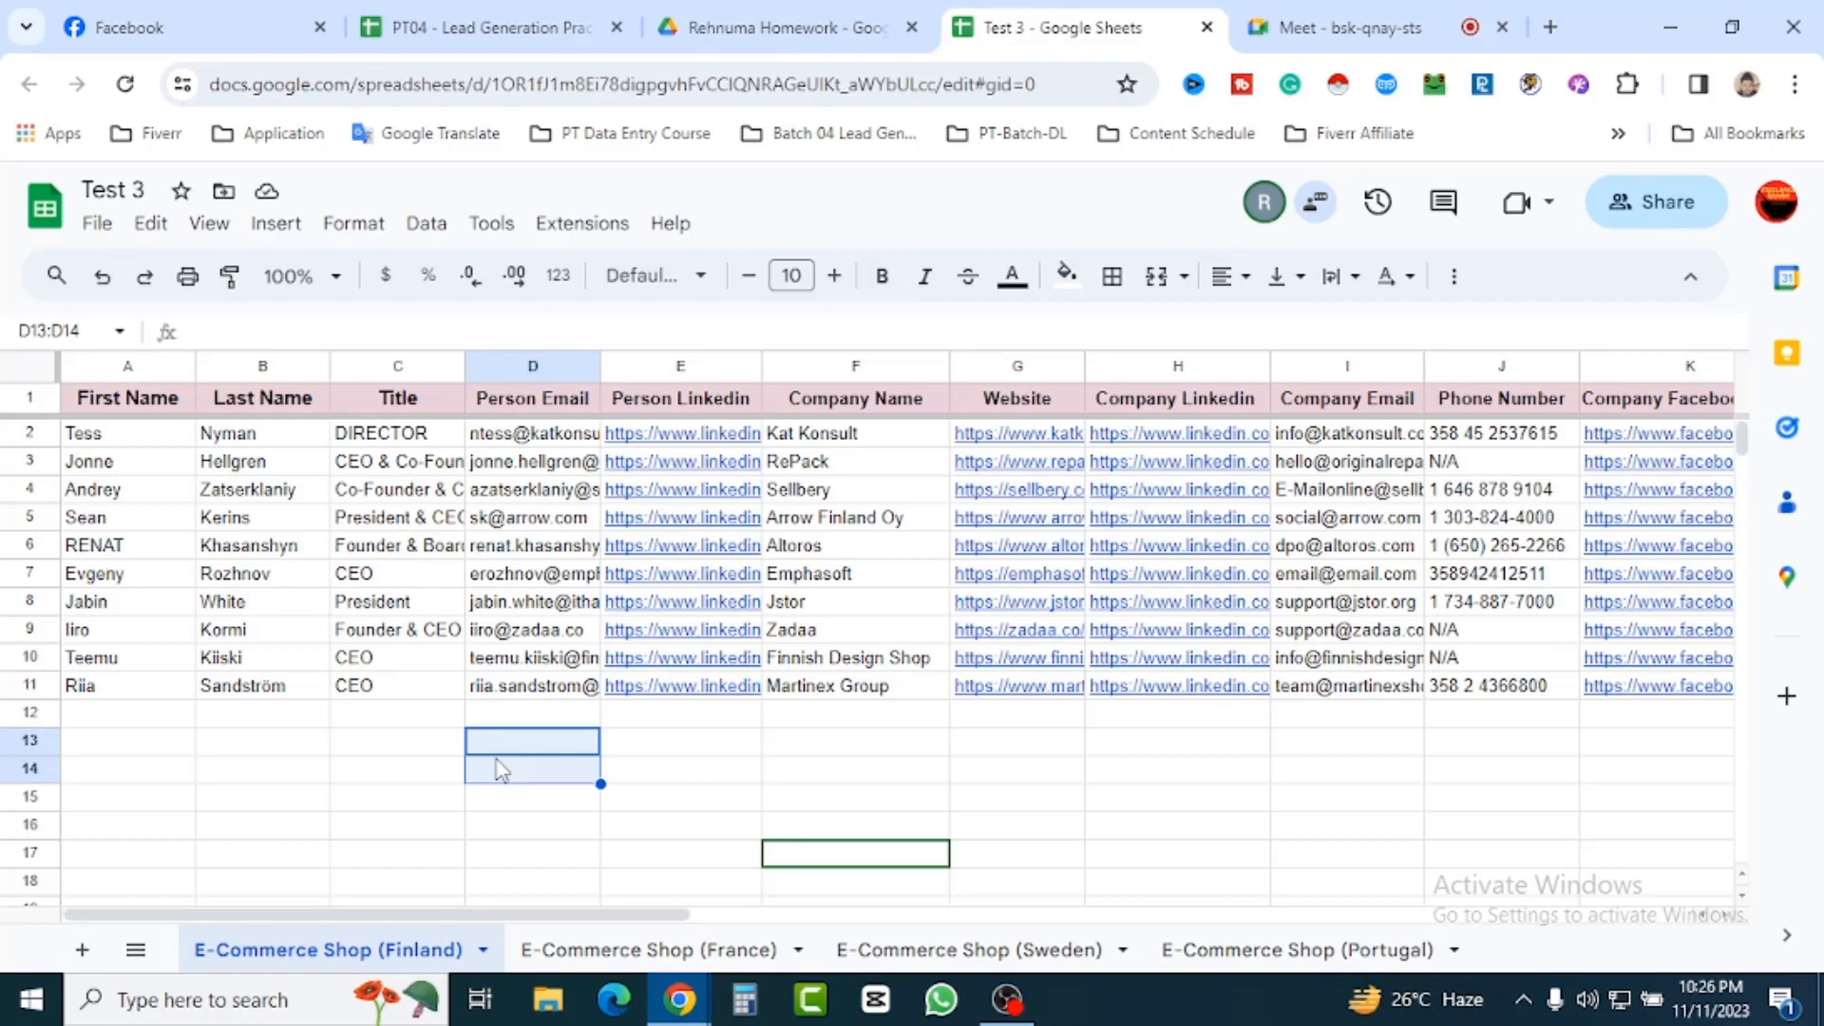
pyautogui.click(319, 862)
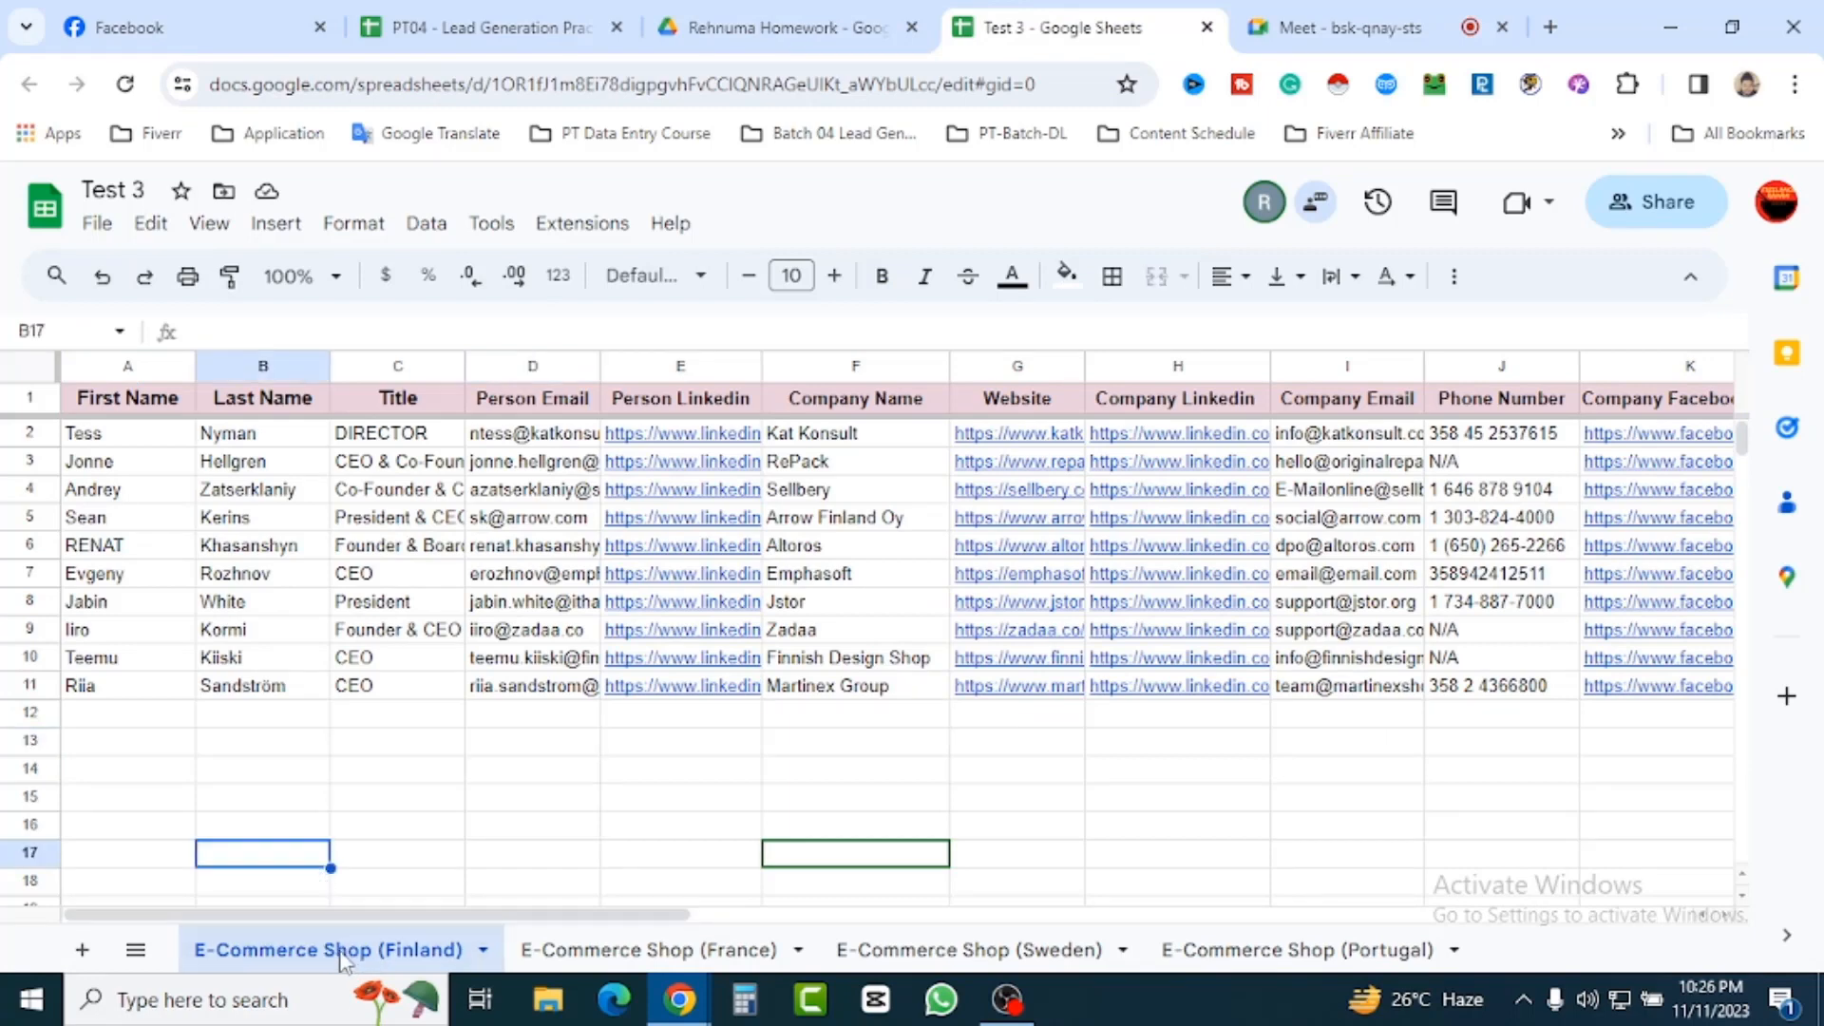
# Look through the France, Sweden and Portugal E-Commerce Shop sheets, and return to the Finland sheet
pyautogui.click(665, 953)
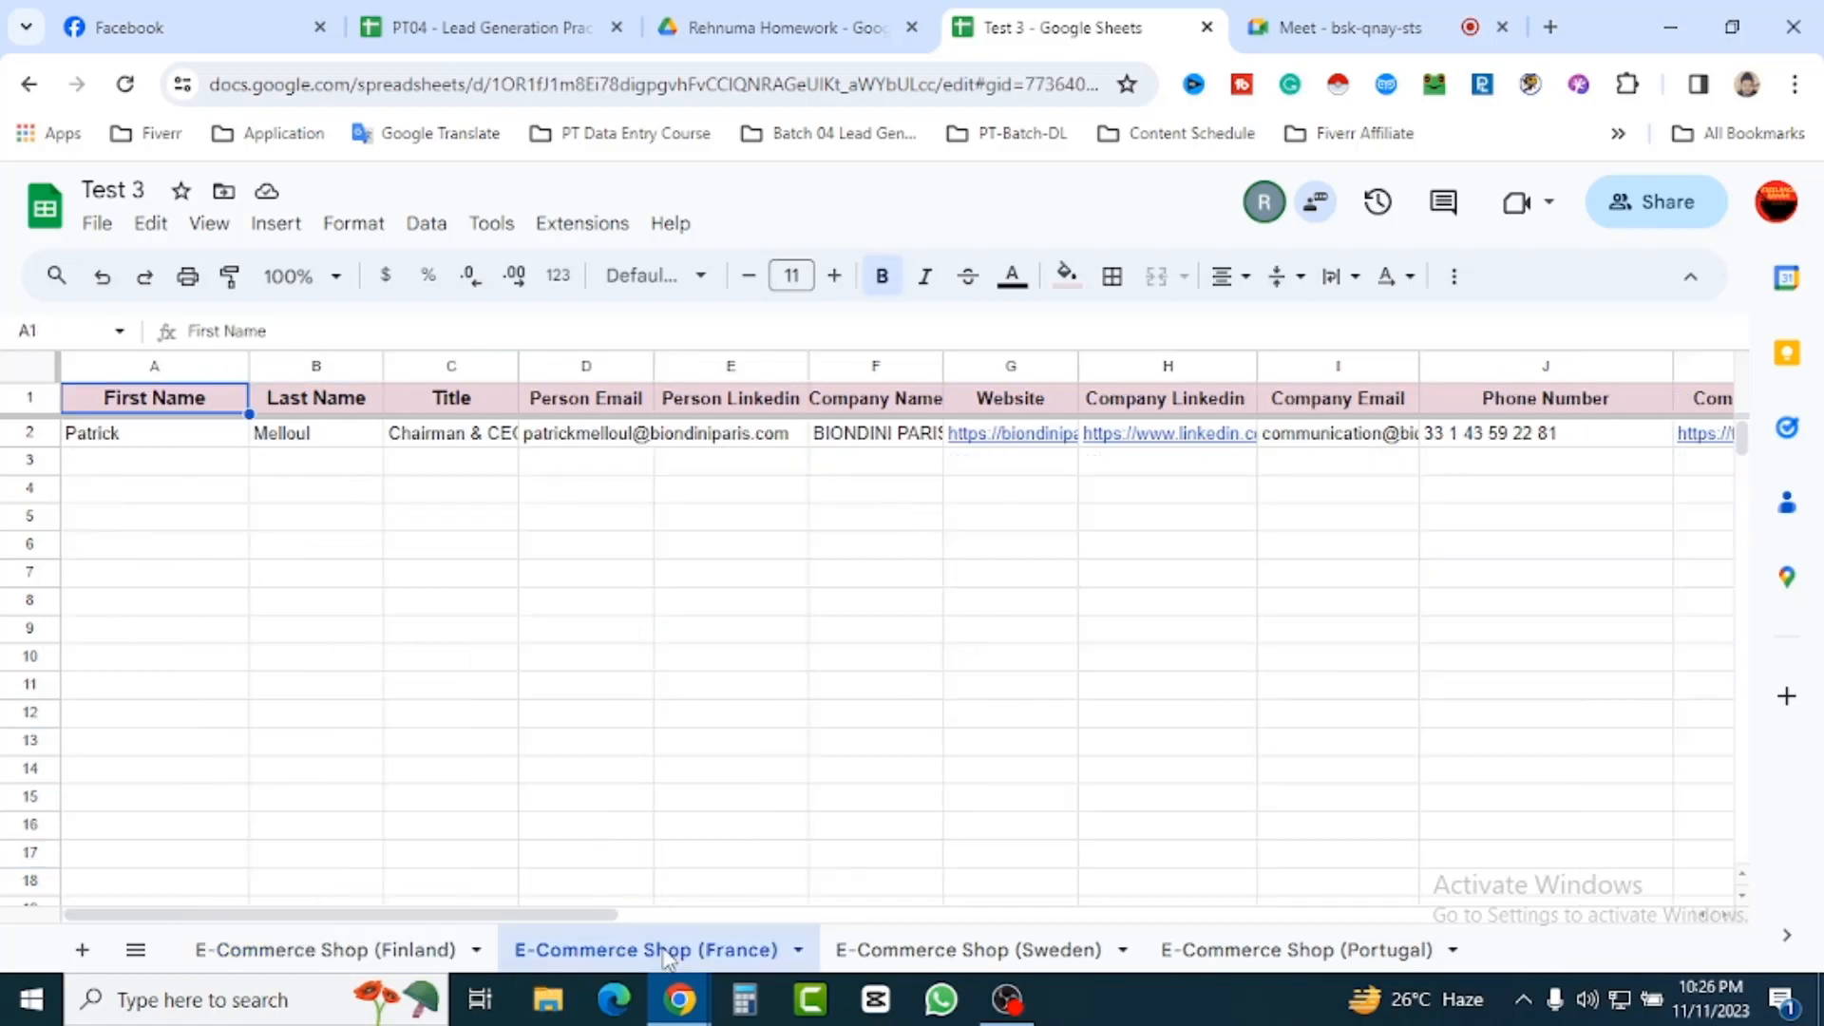
pyautogui.click(1009, 953)
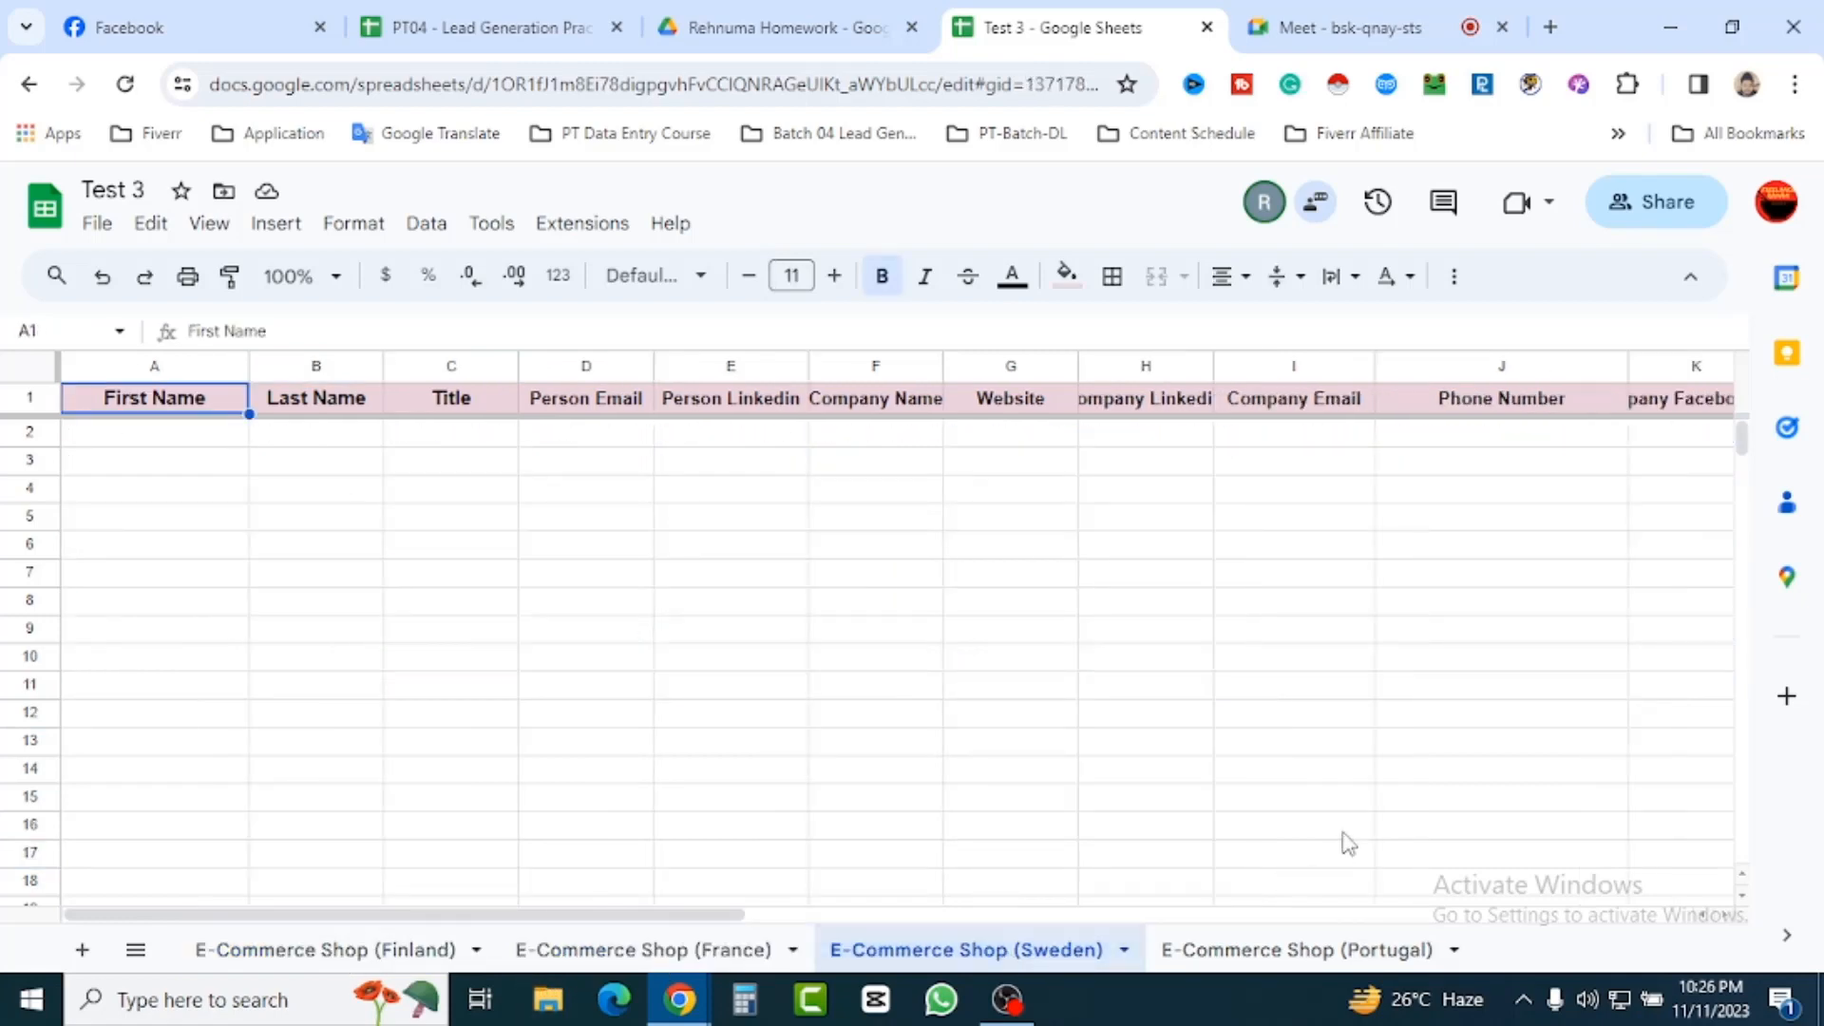
pyautogui.click(1350, 950)
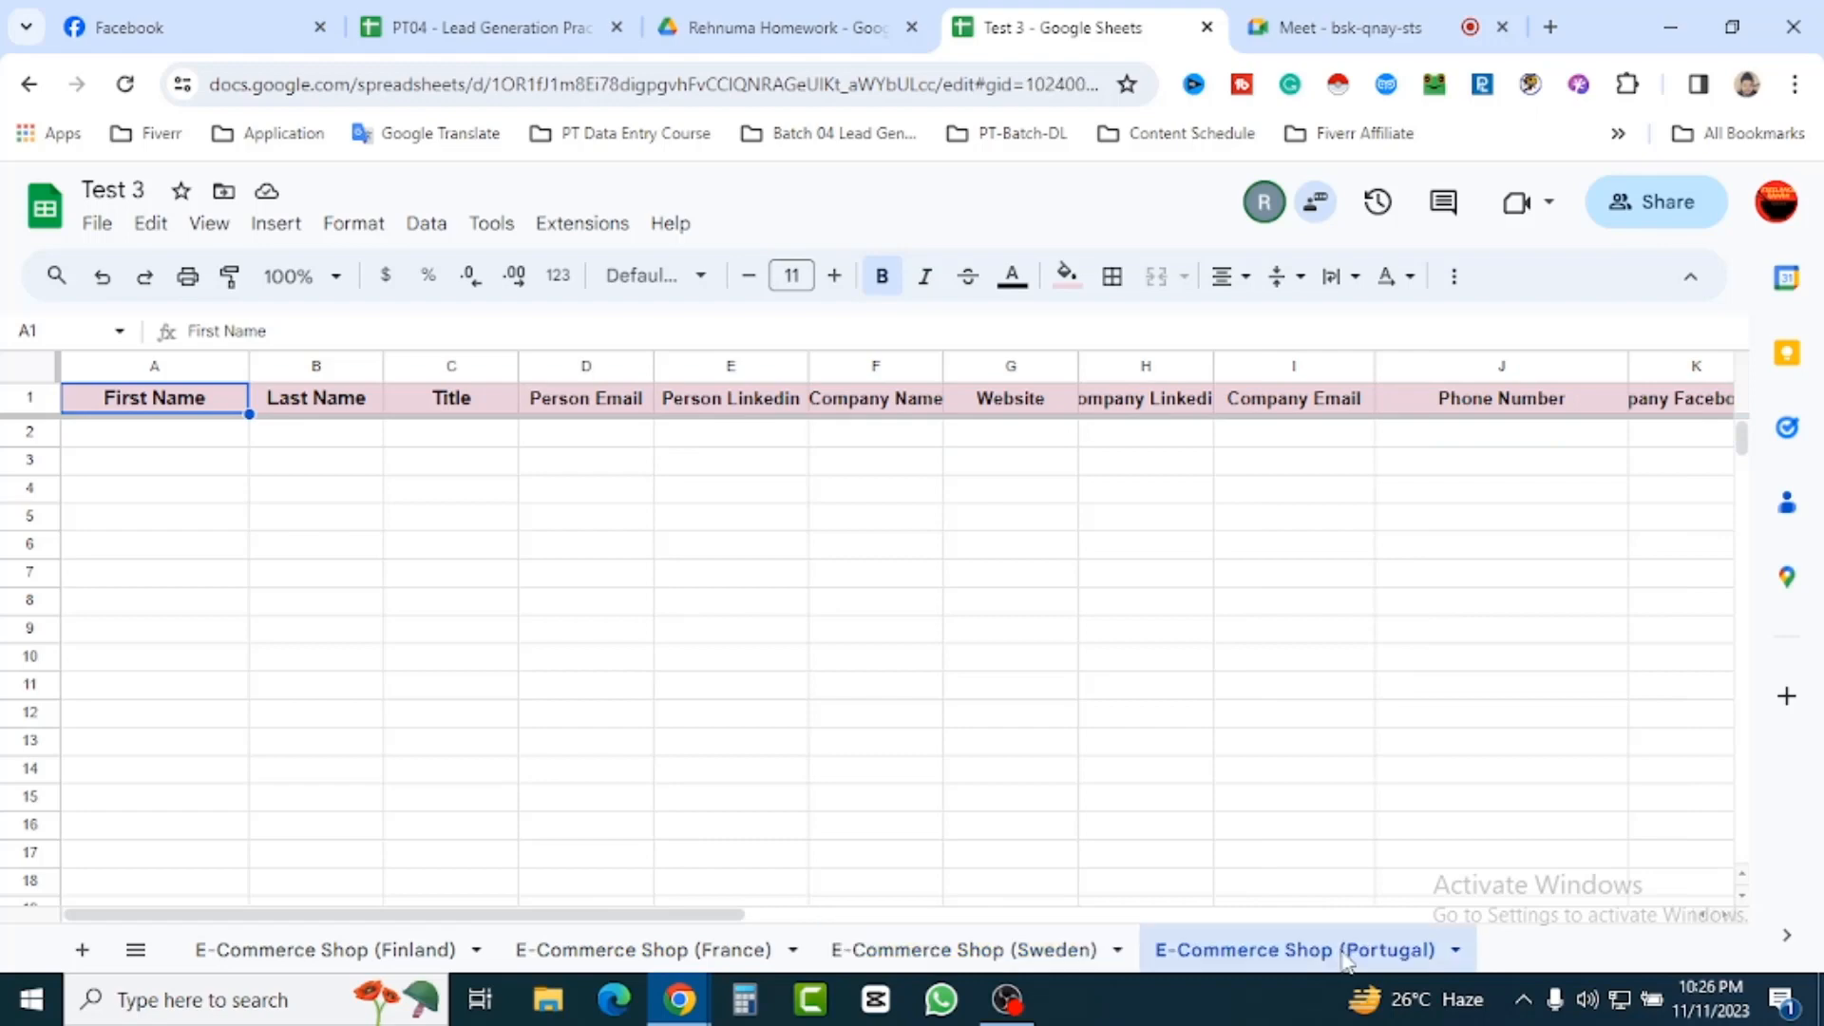
pyautogui.click(327, 950)
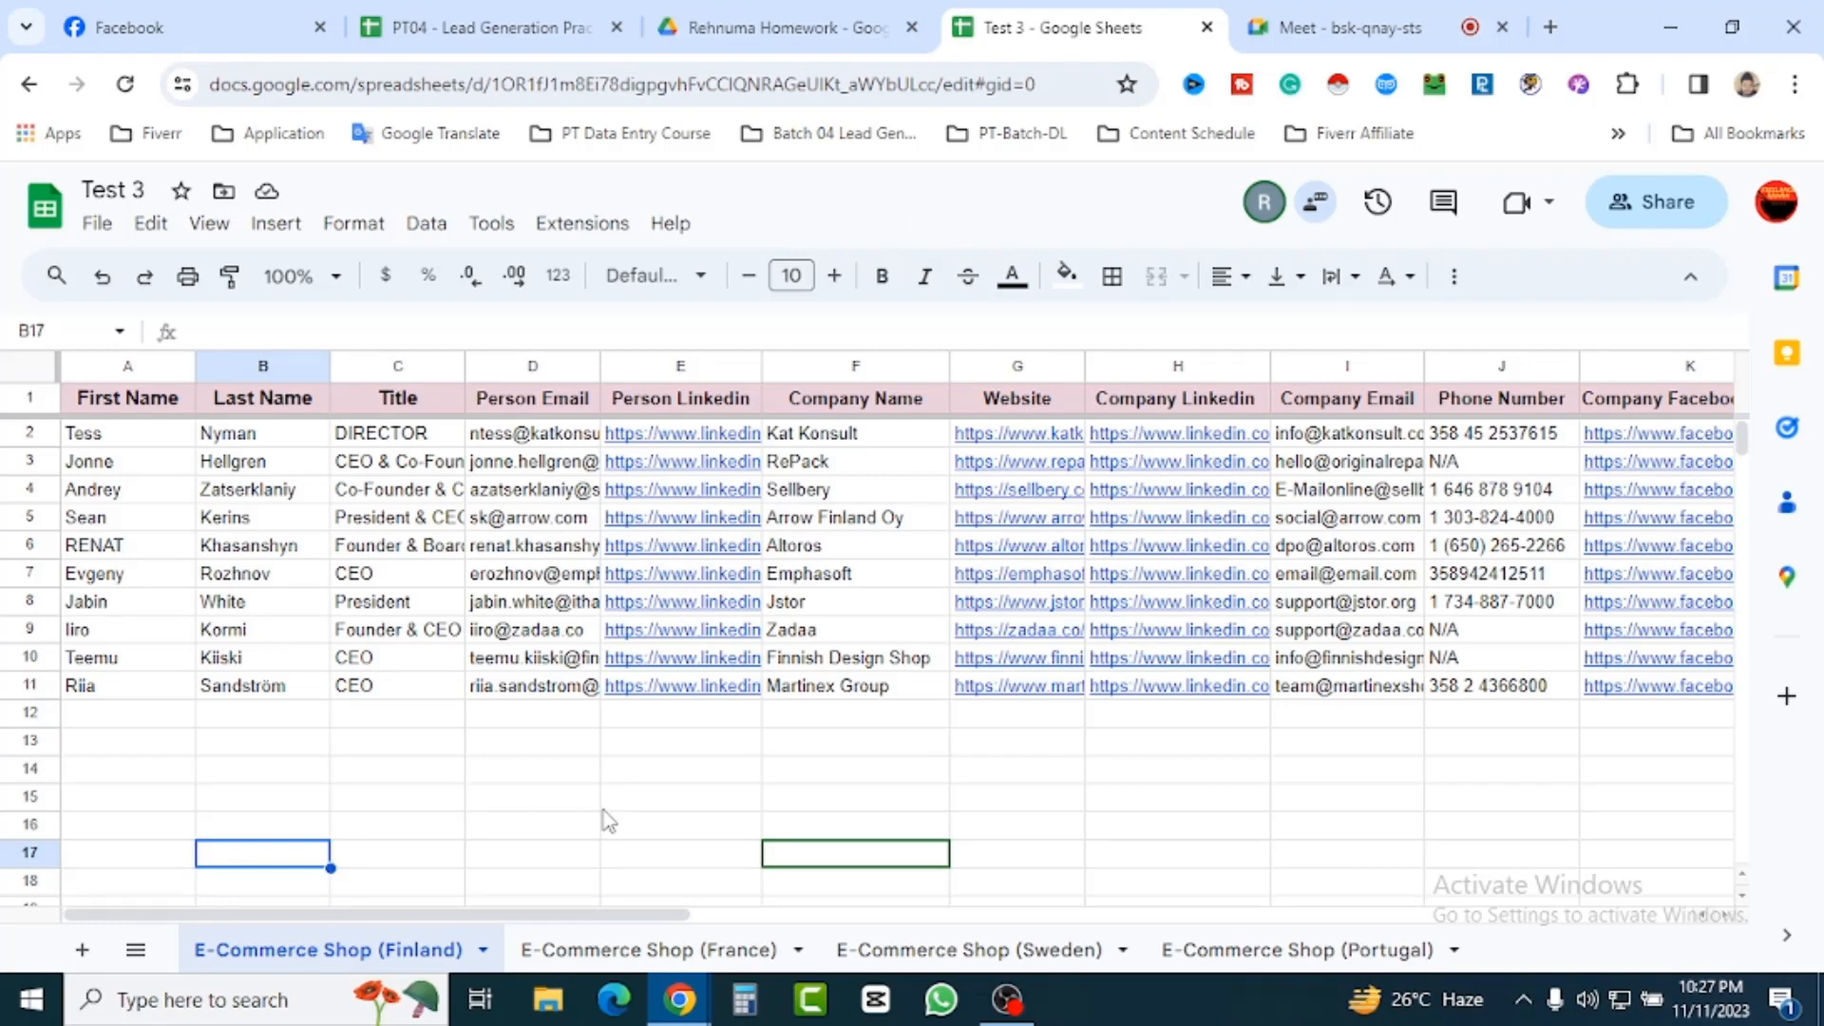
# Examine the Facebook Ads running values for the companies on the Finland sheet
pyautogui.hscroll(3, 688, 796)
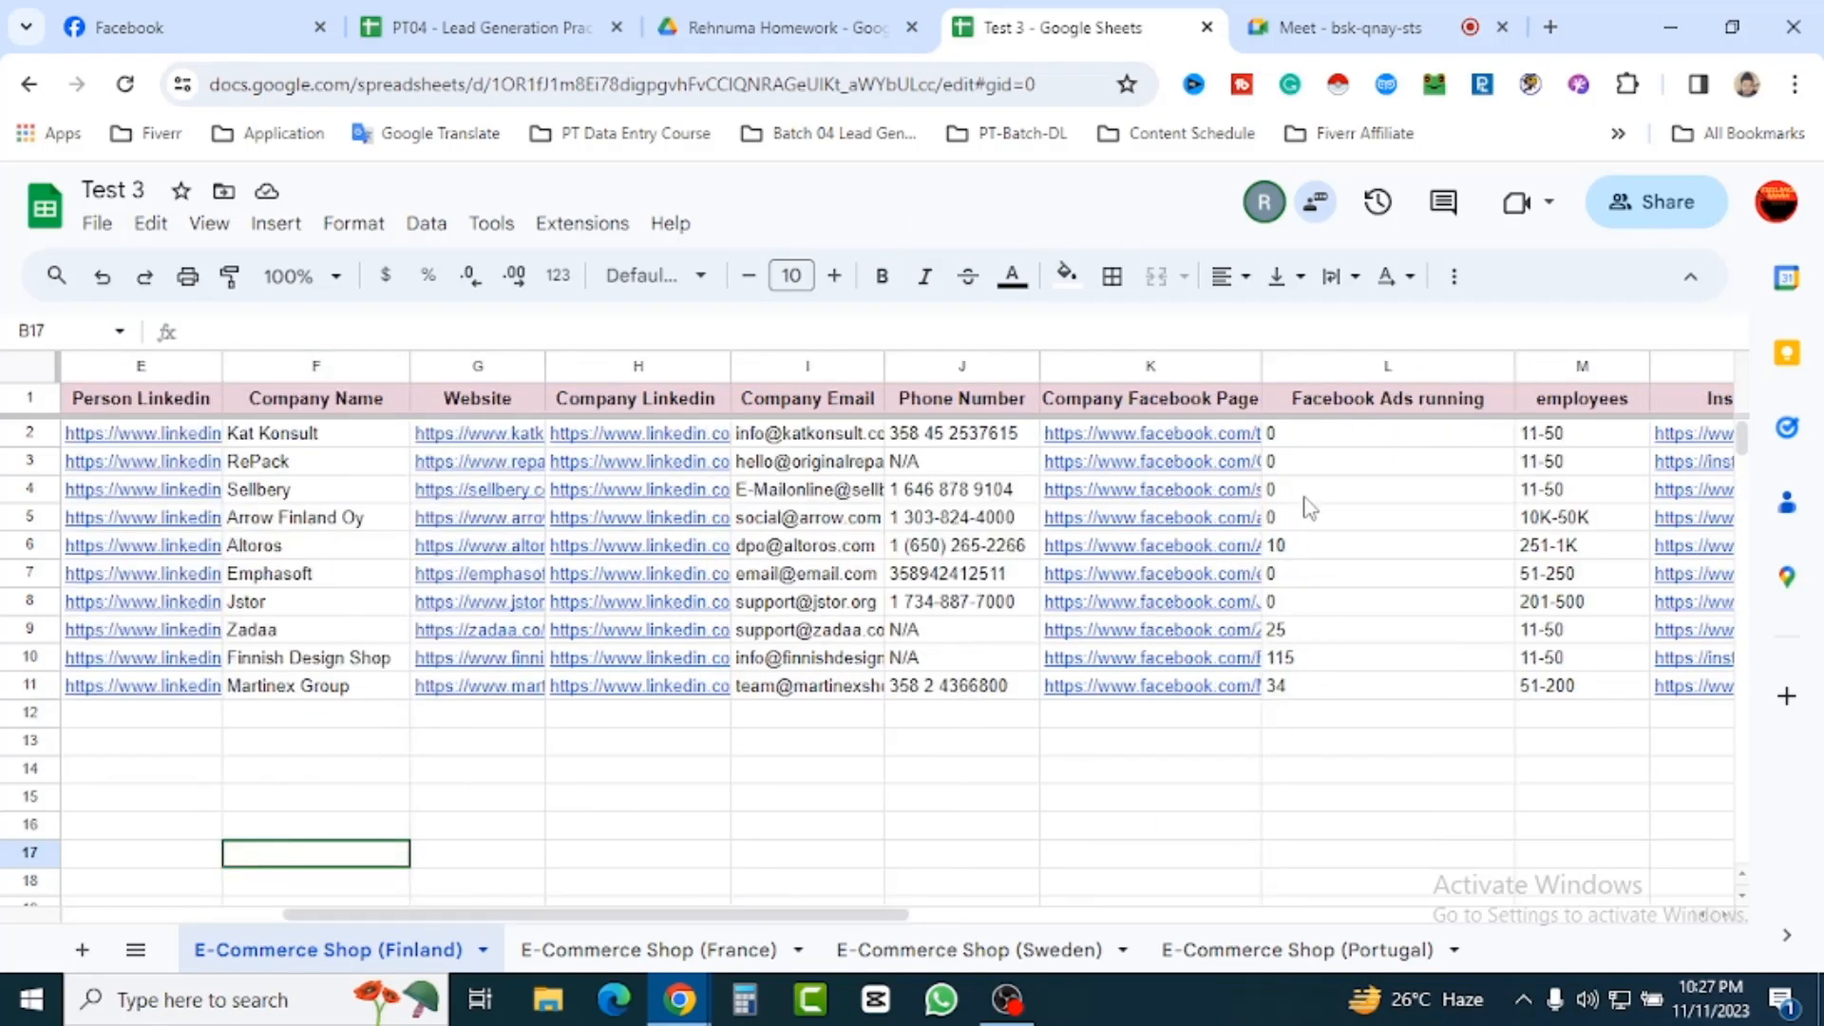
pyautogui.moveTo(1297, 435); pyautogui.dragTo(1312, 608)
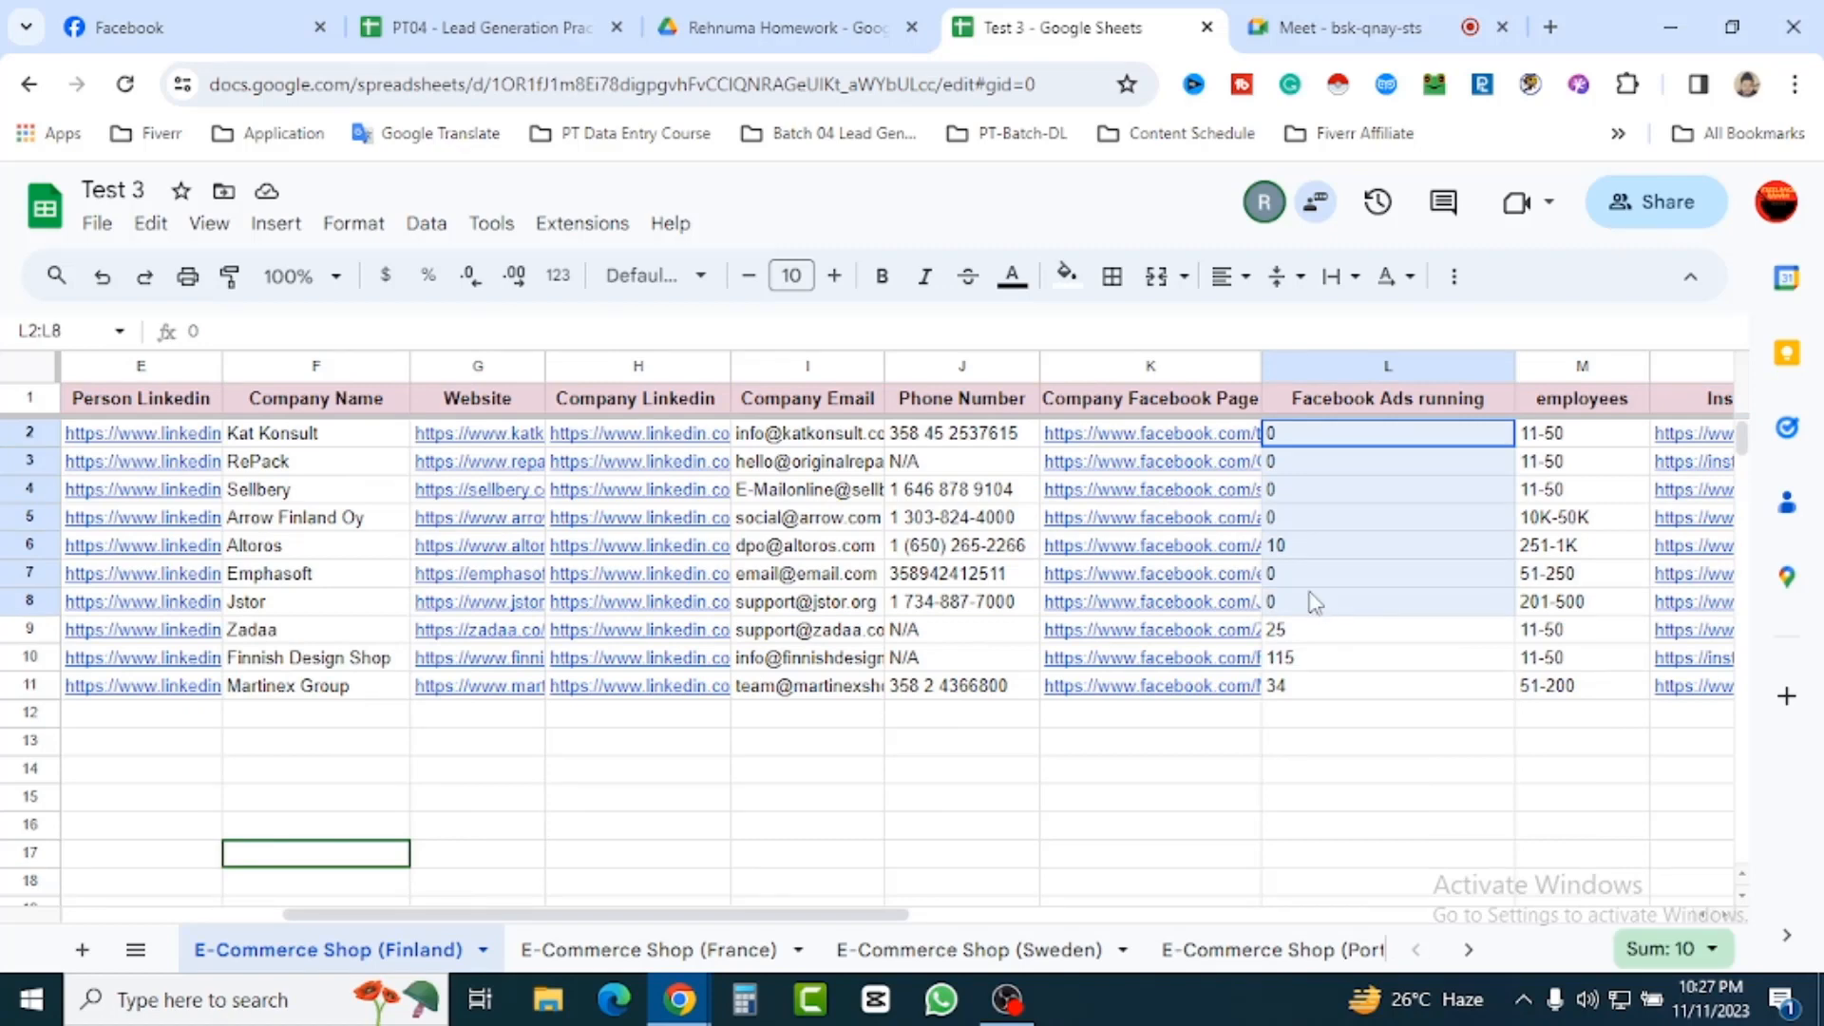
pyautogui.click(1312, 546)
pyautogui.click(1326, 687)
pyautogui.click(1312, 663)
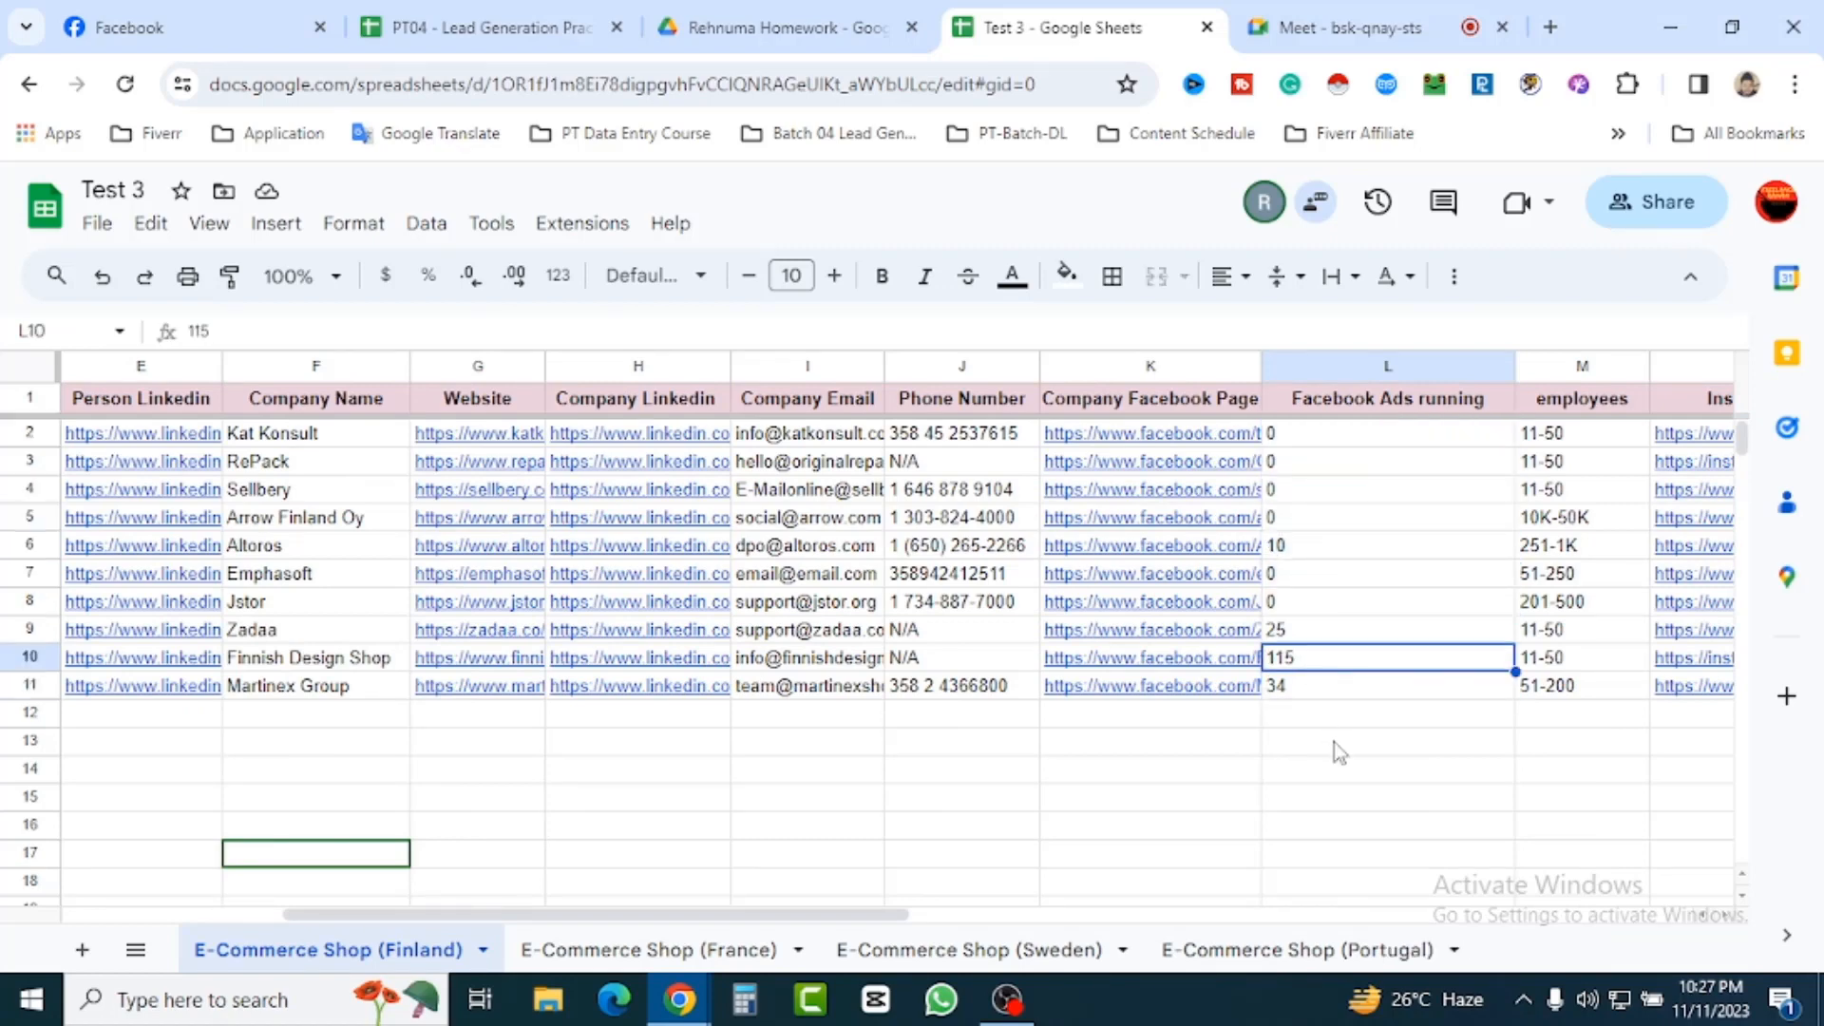
pyautogui.click(1375, 771)
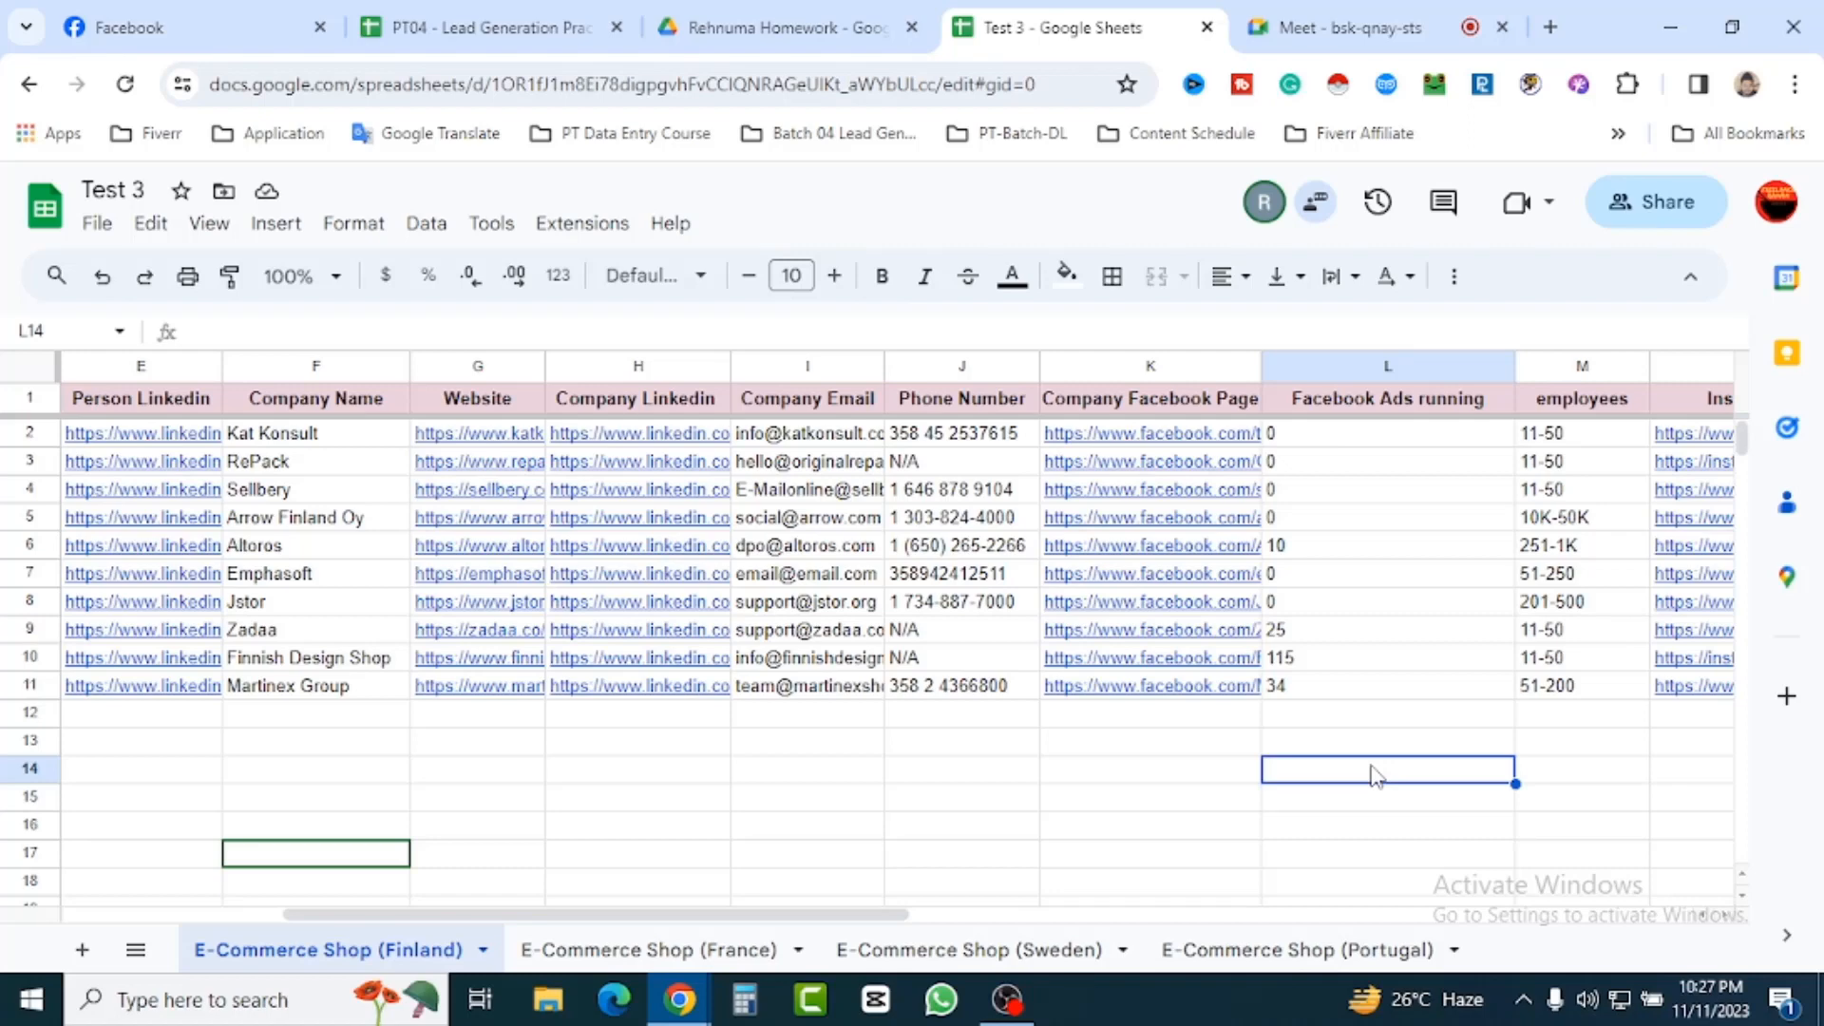
pyautogui.click(849, 771)
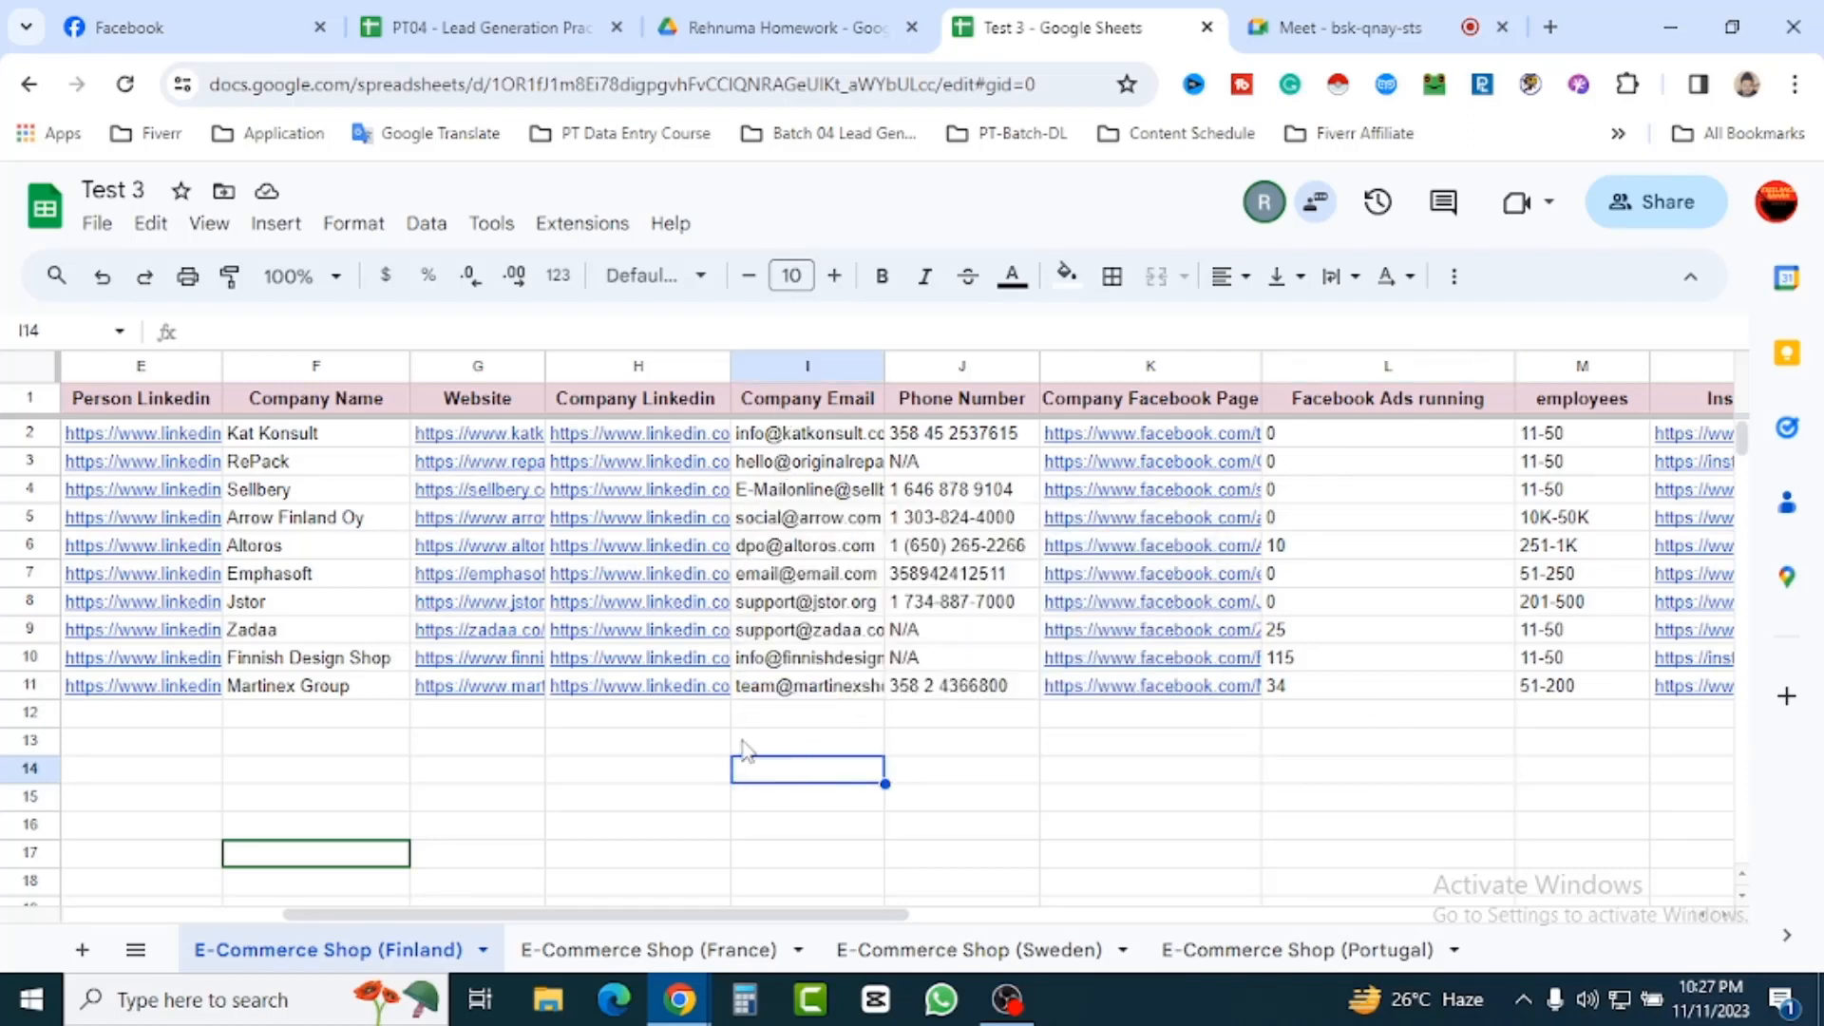
# Highlight the Company Email column, and the Company Linkedin and Company Email columns together, to review them
pyautogui.moveTo(859, 914); pyautogui.dragTo(807, 918)
pyautogui.click(576, 771)
pyautogui.press('Down')
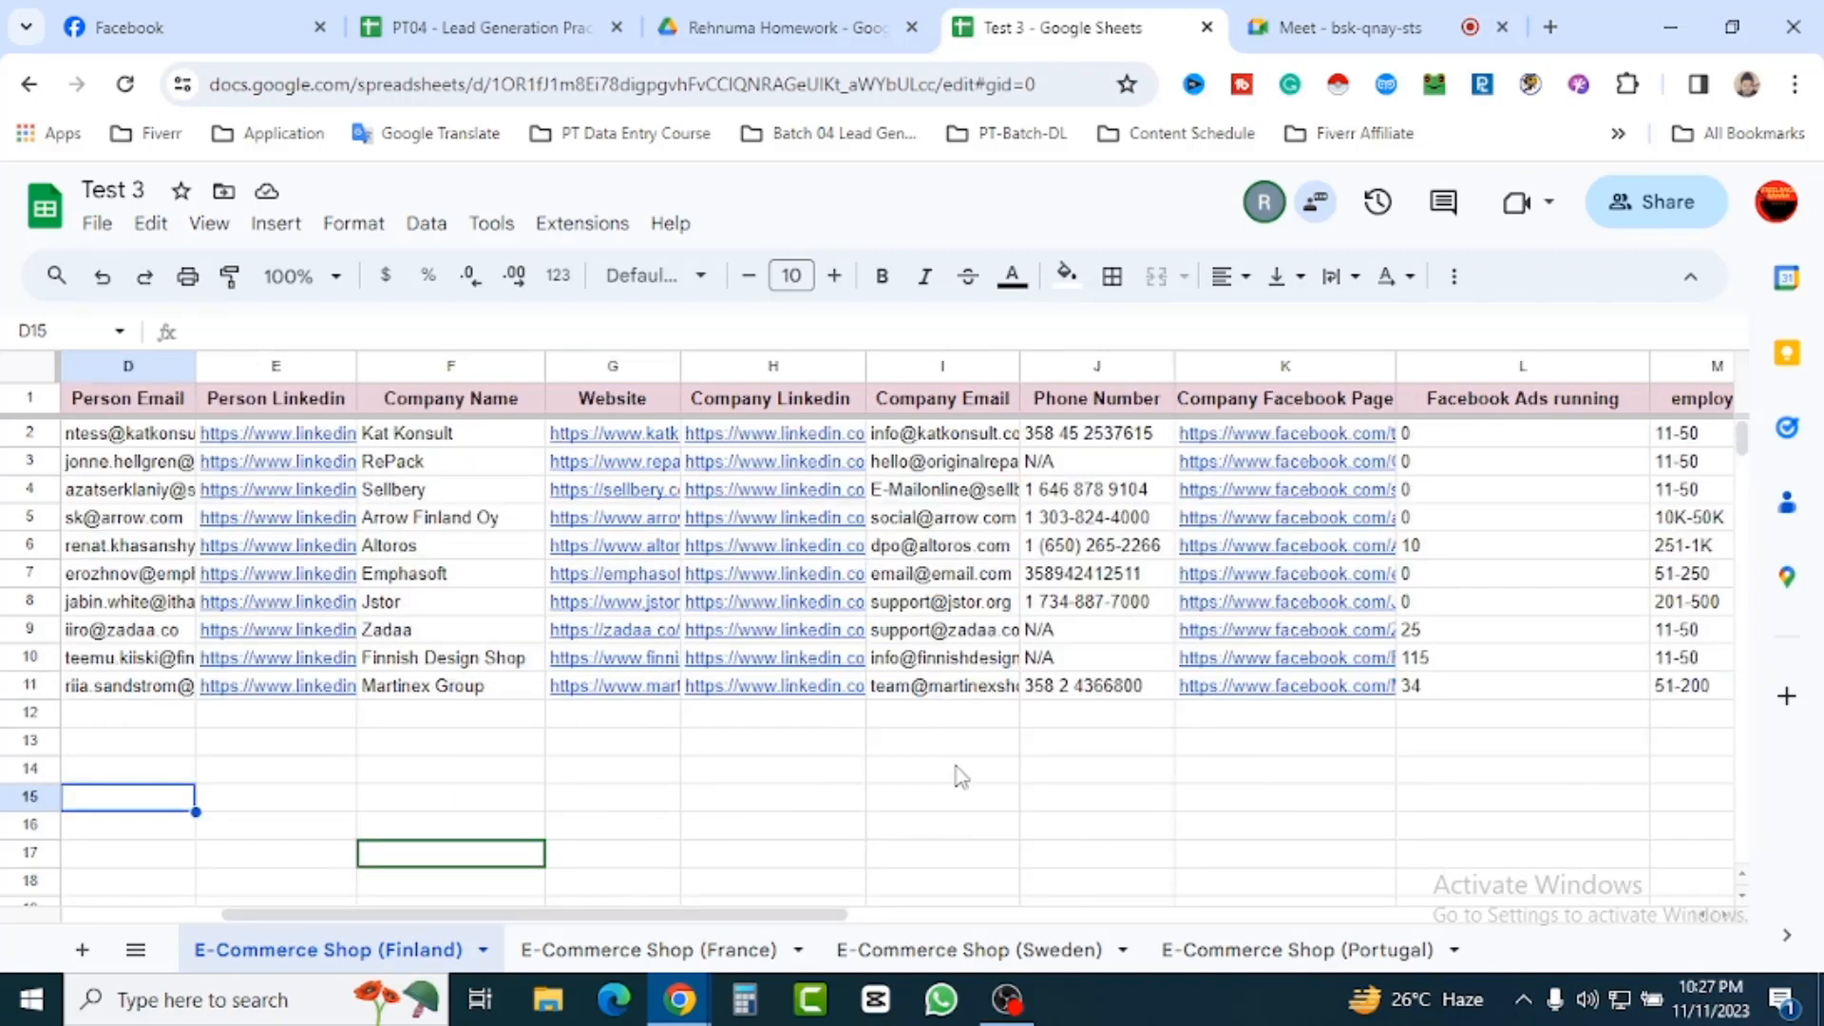
pyautogui.click(941, 363)
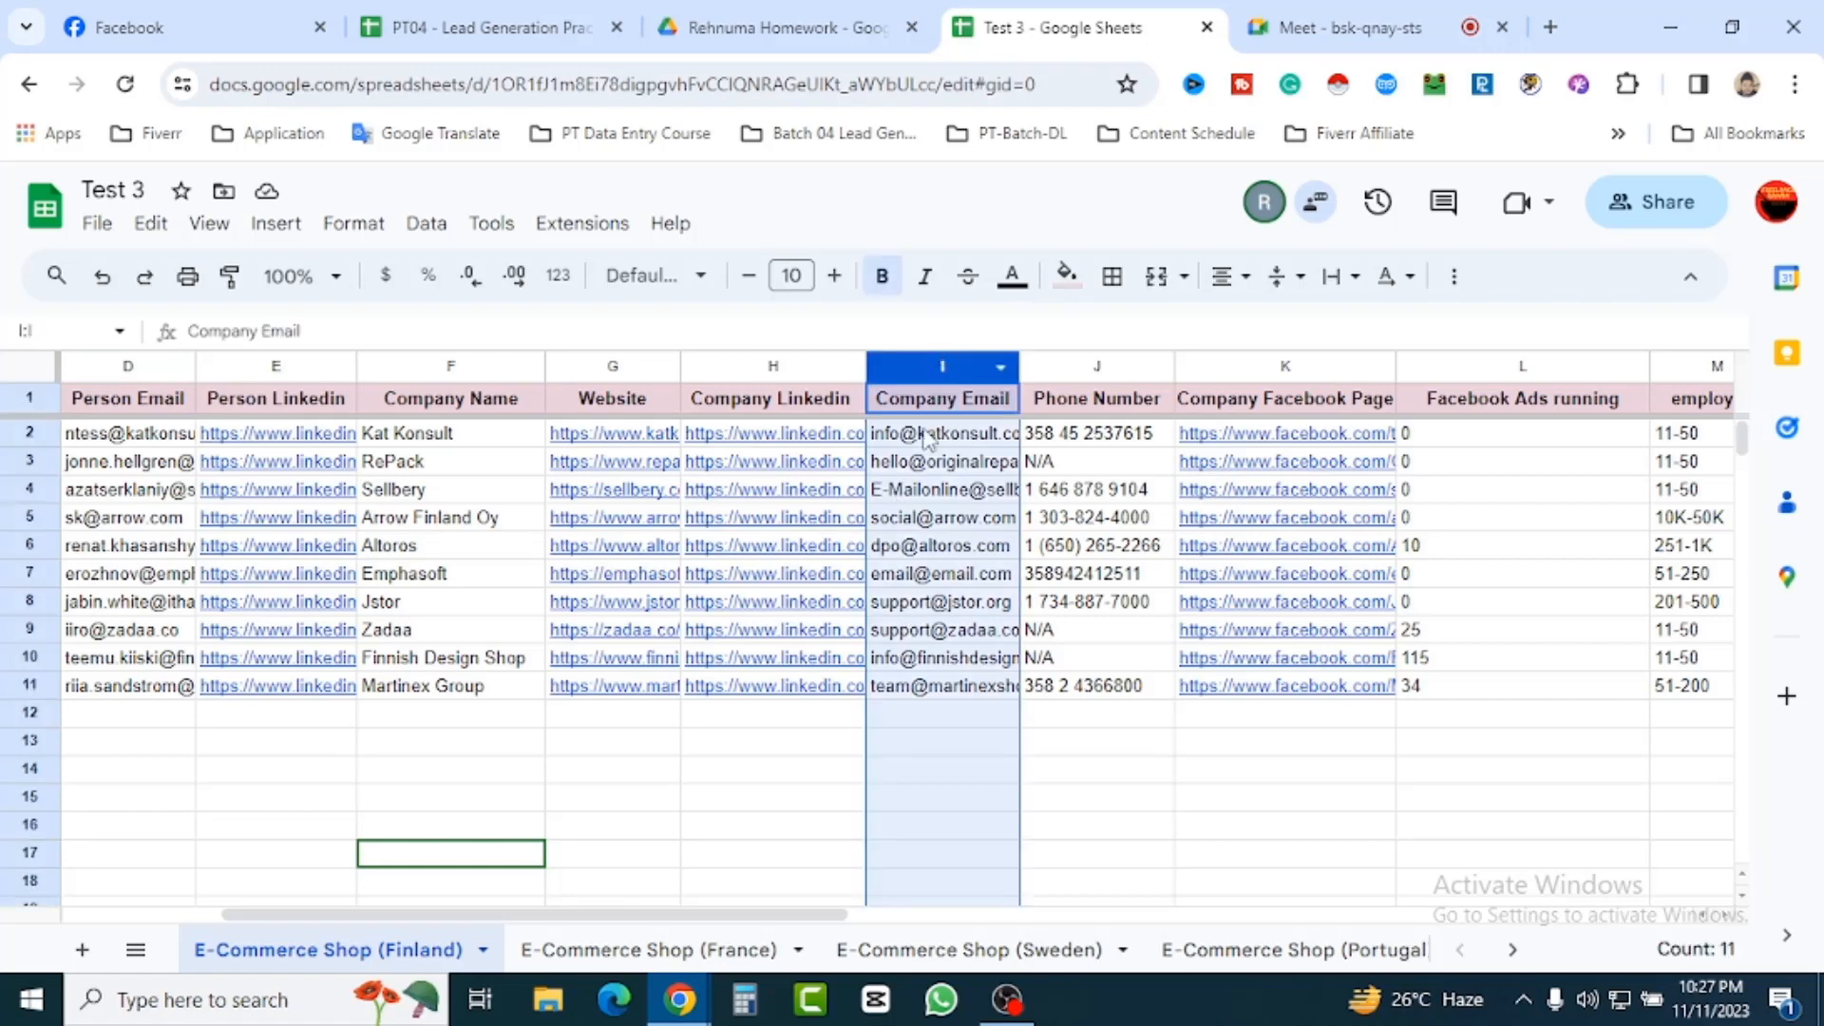
pyautogui.click(794, 745)
pyautogui.click(742, 363)
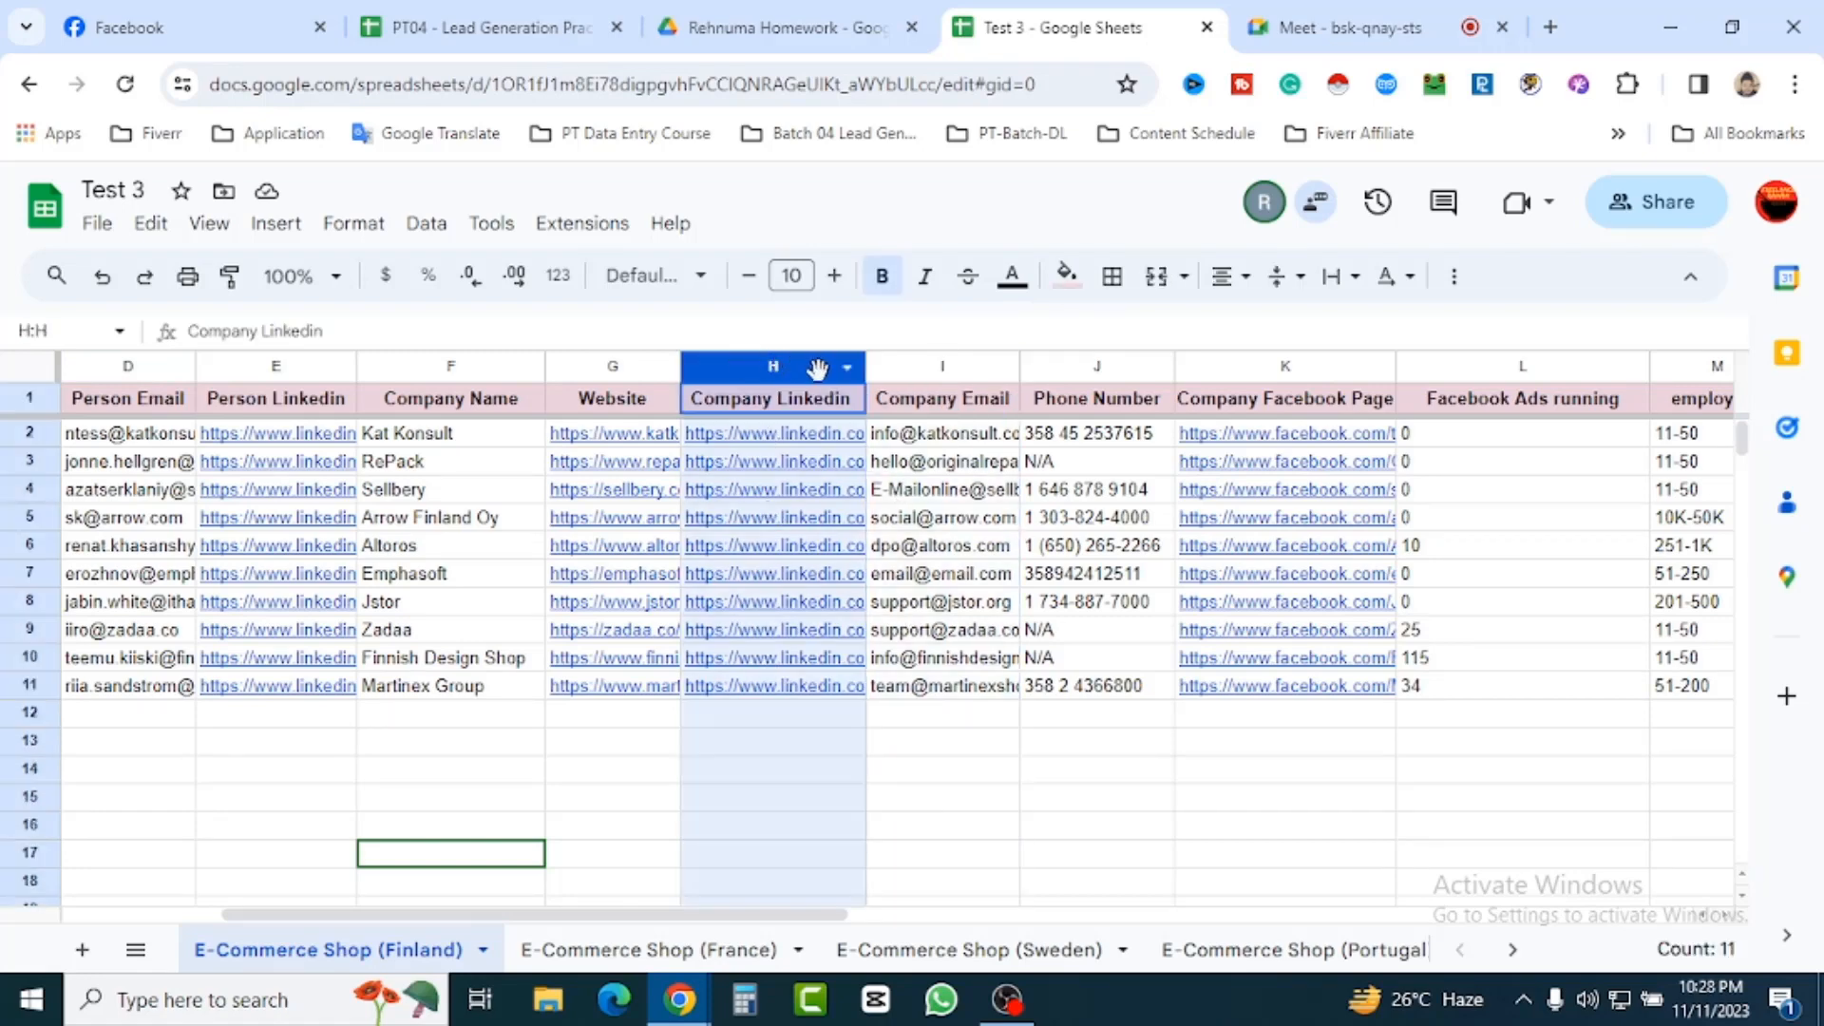
pyautogui.keyDown('shift'); pyautogui.click(950, 366); pyautogui.keyUp('shift')
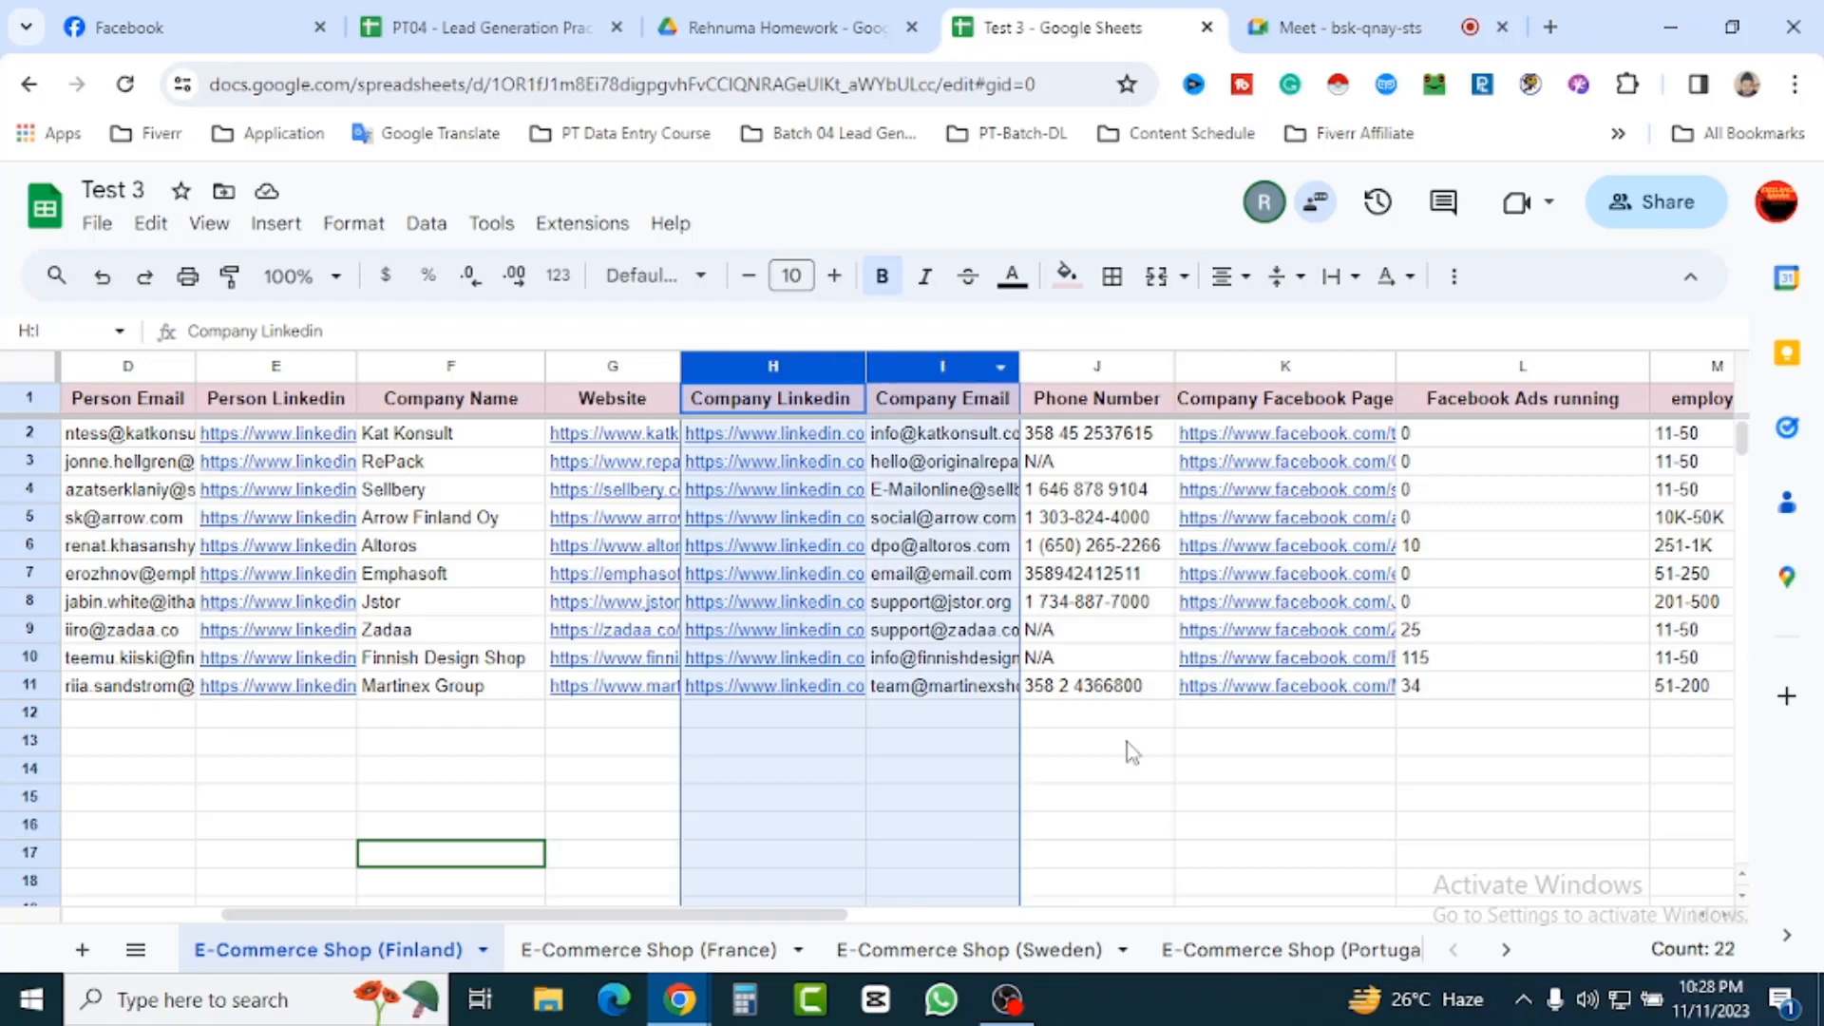
pyautogui.click(1111, 807)
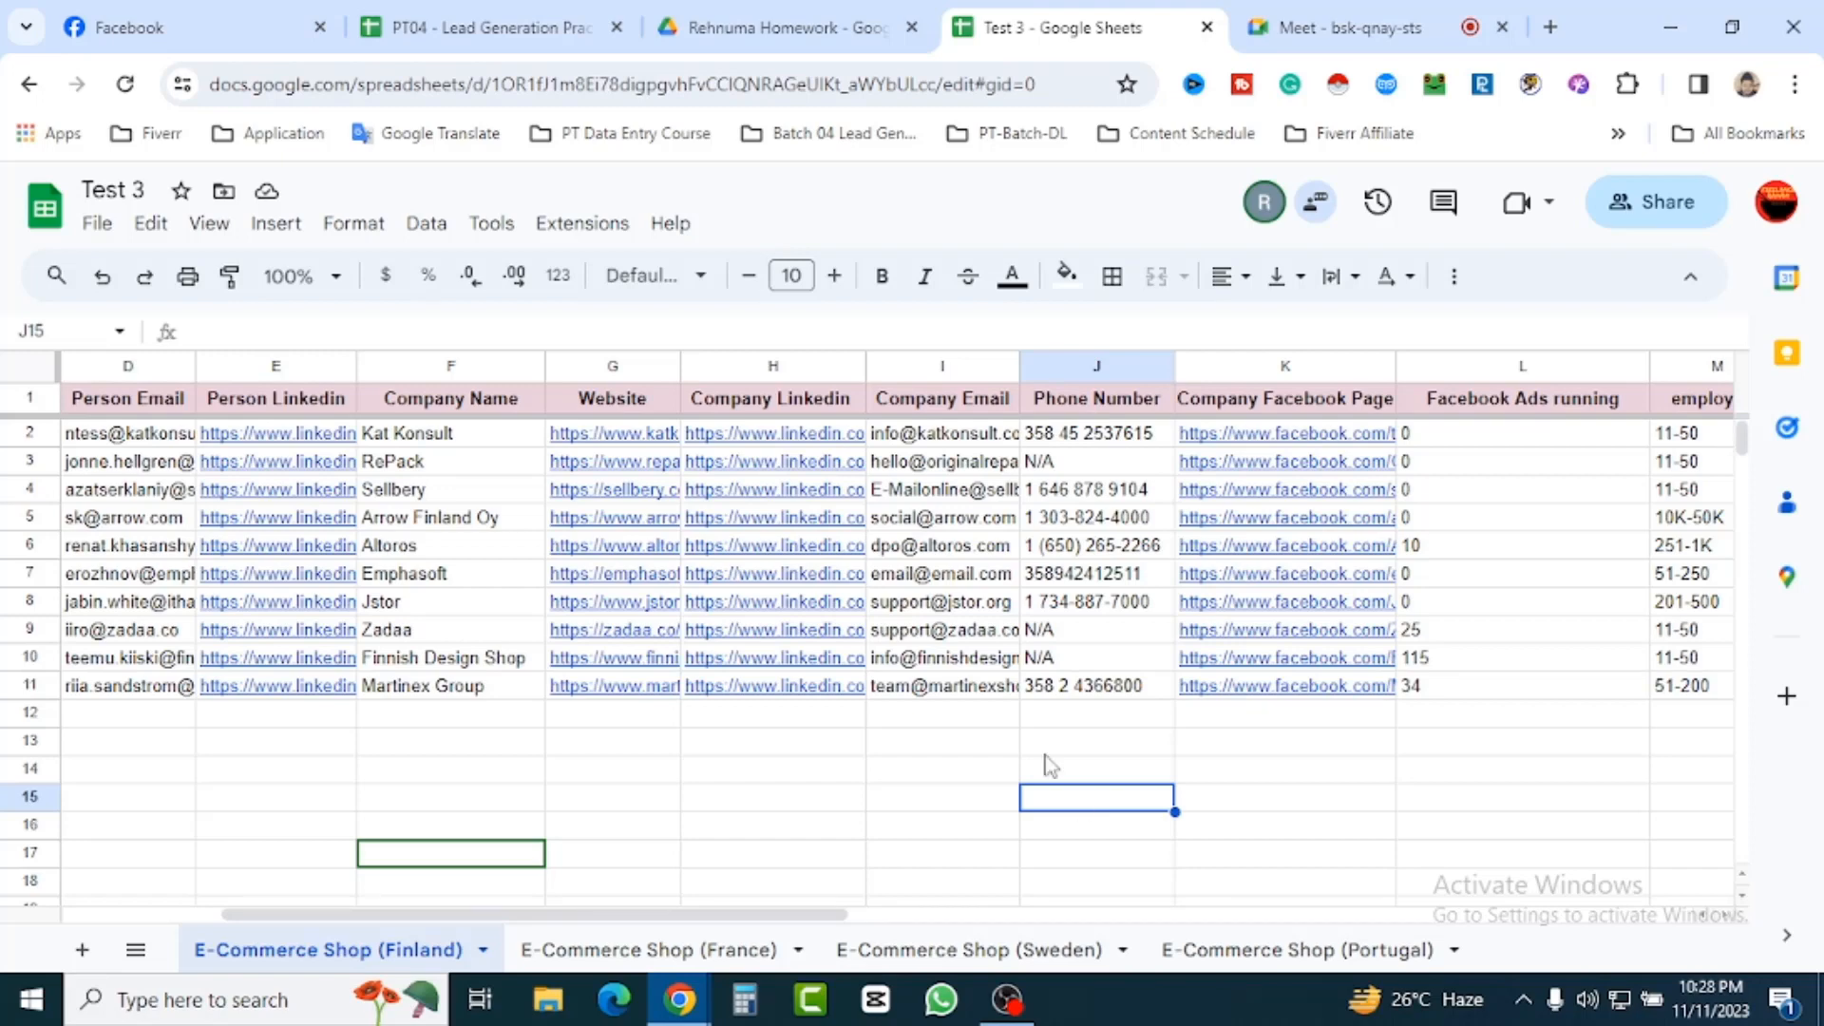
# Highlight the Company Linkedin column and the Company Email column one after the other, and clear the selection
pyautogui.click(760, 364)
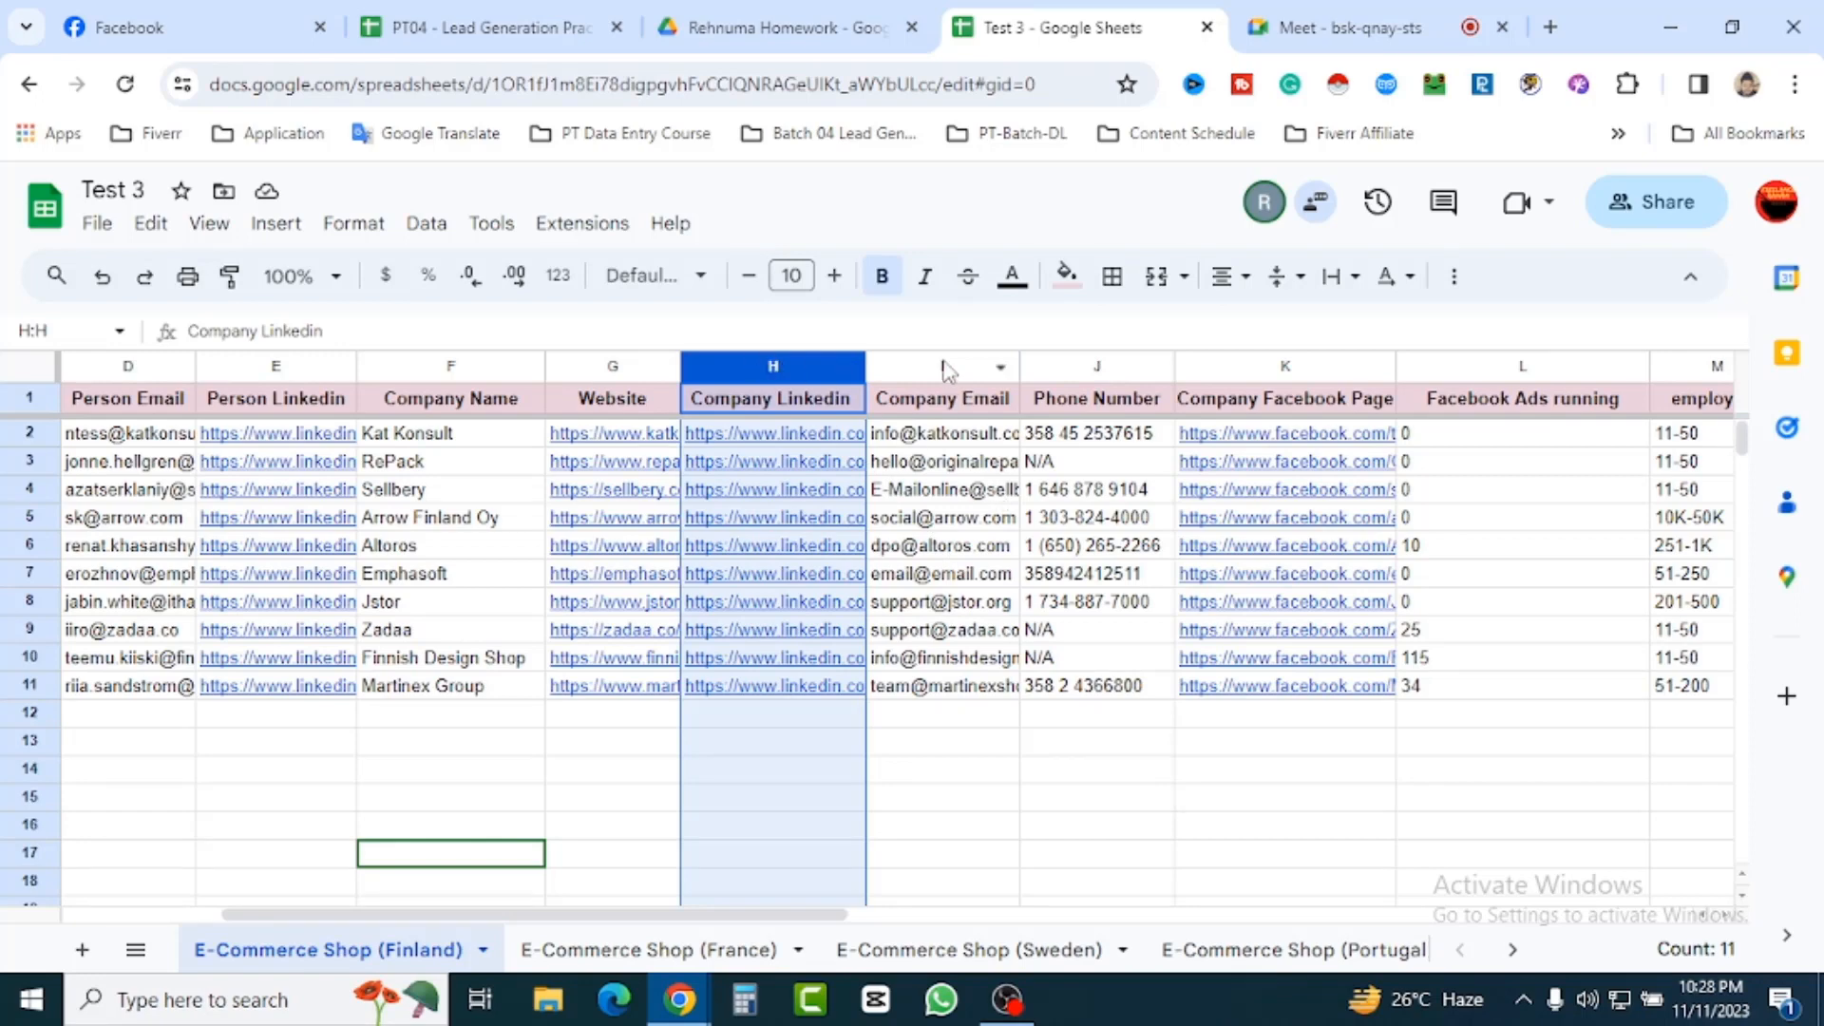
pyautogui.click(949, 363)
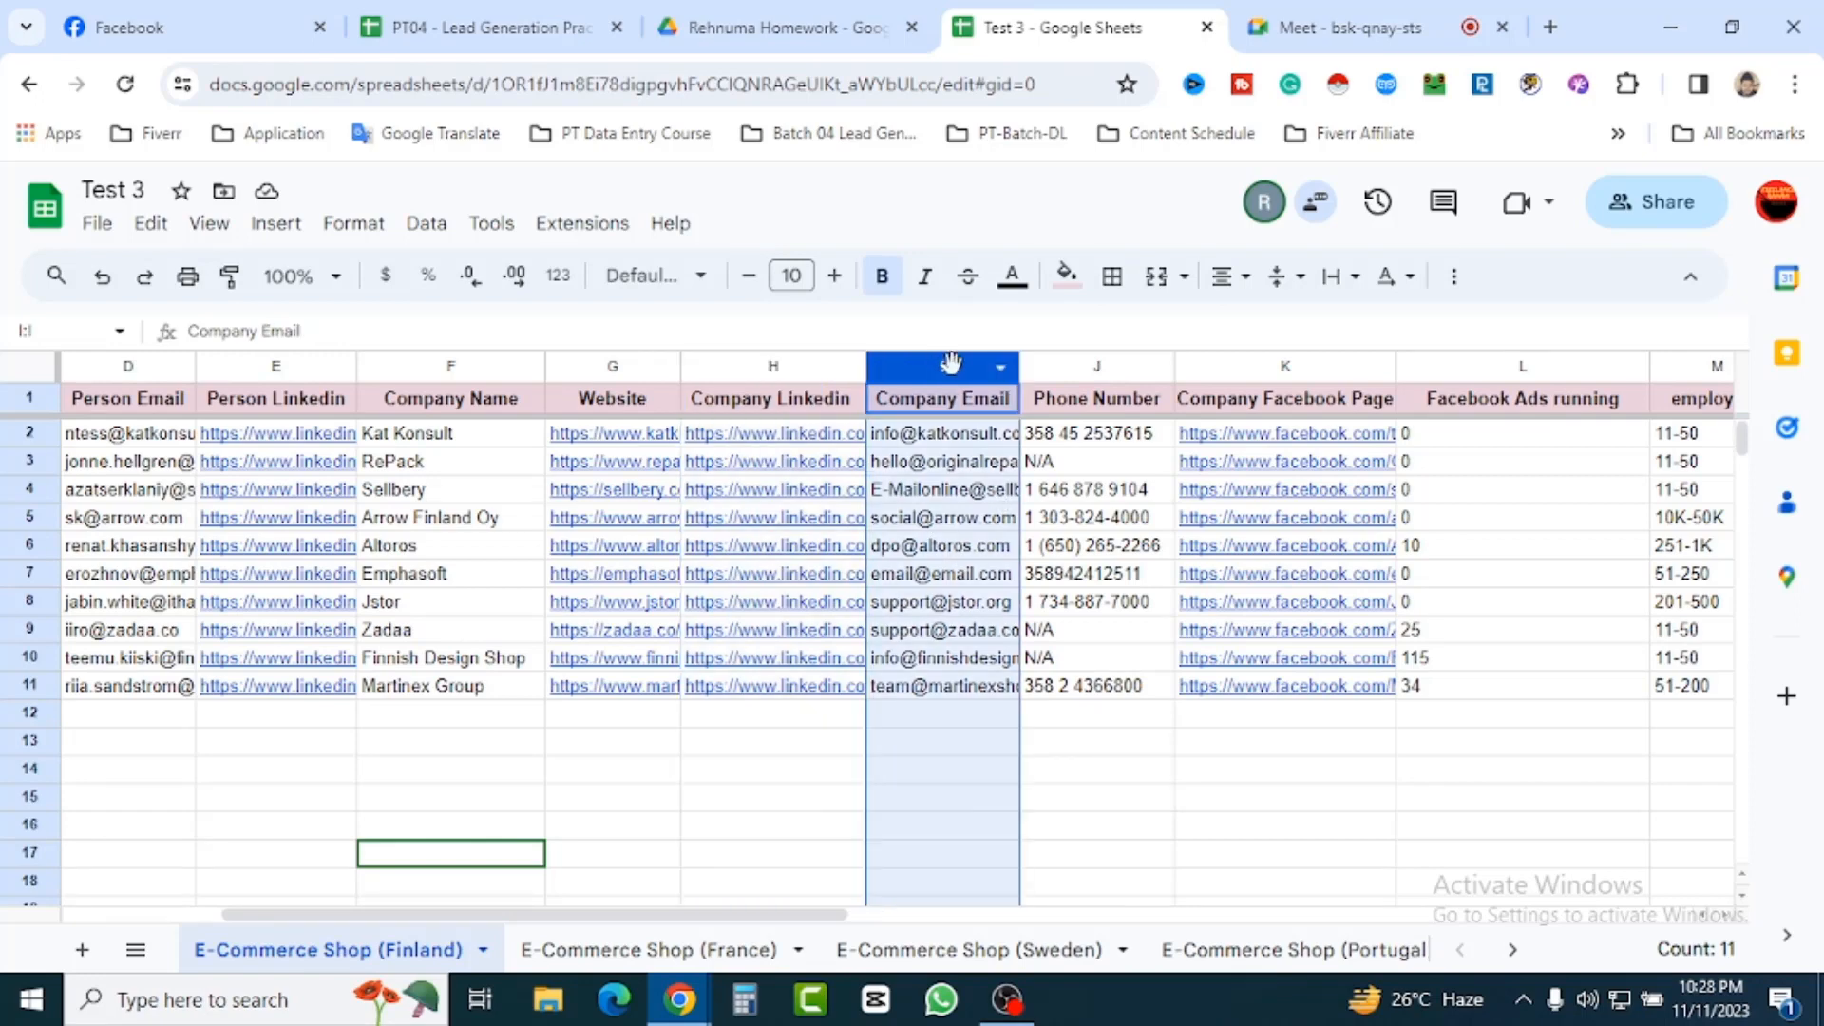
pyautogui.click(1122, 792)
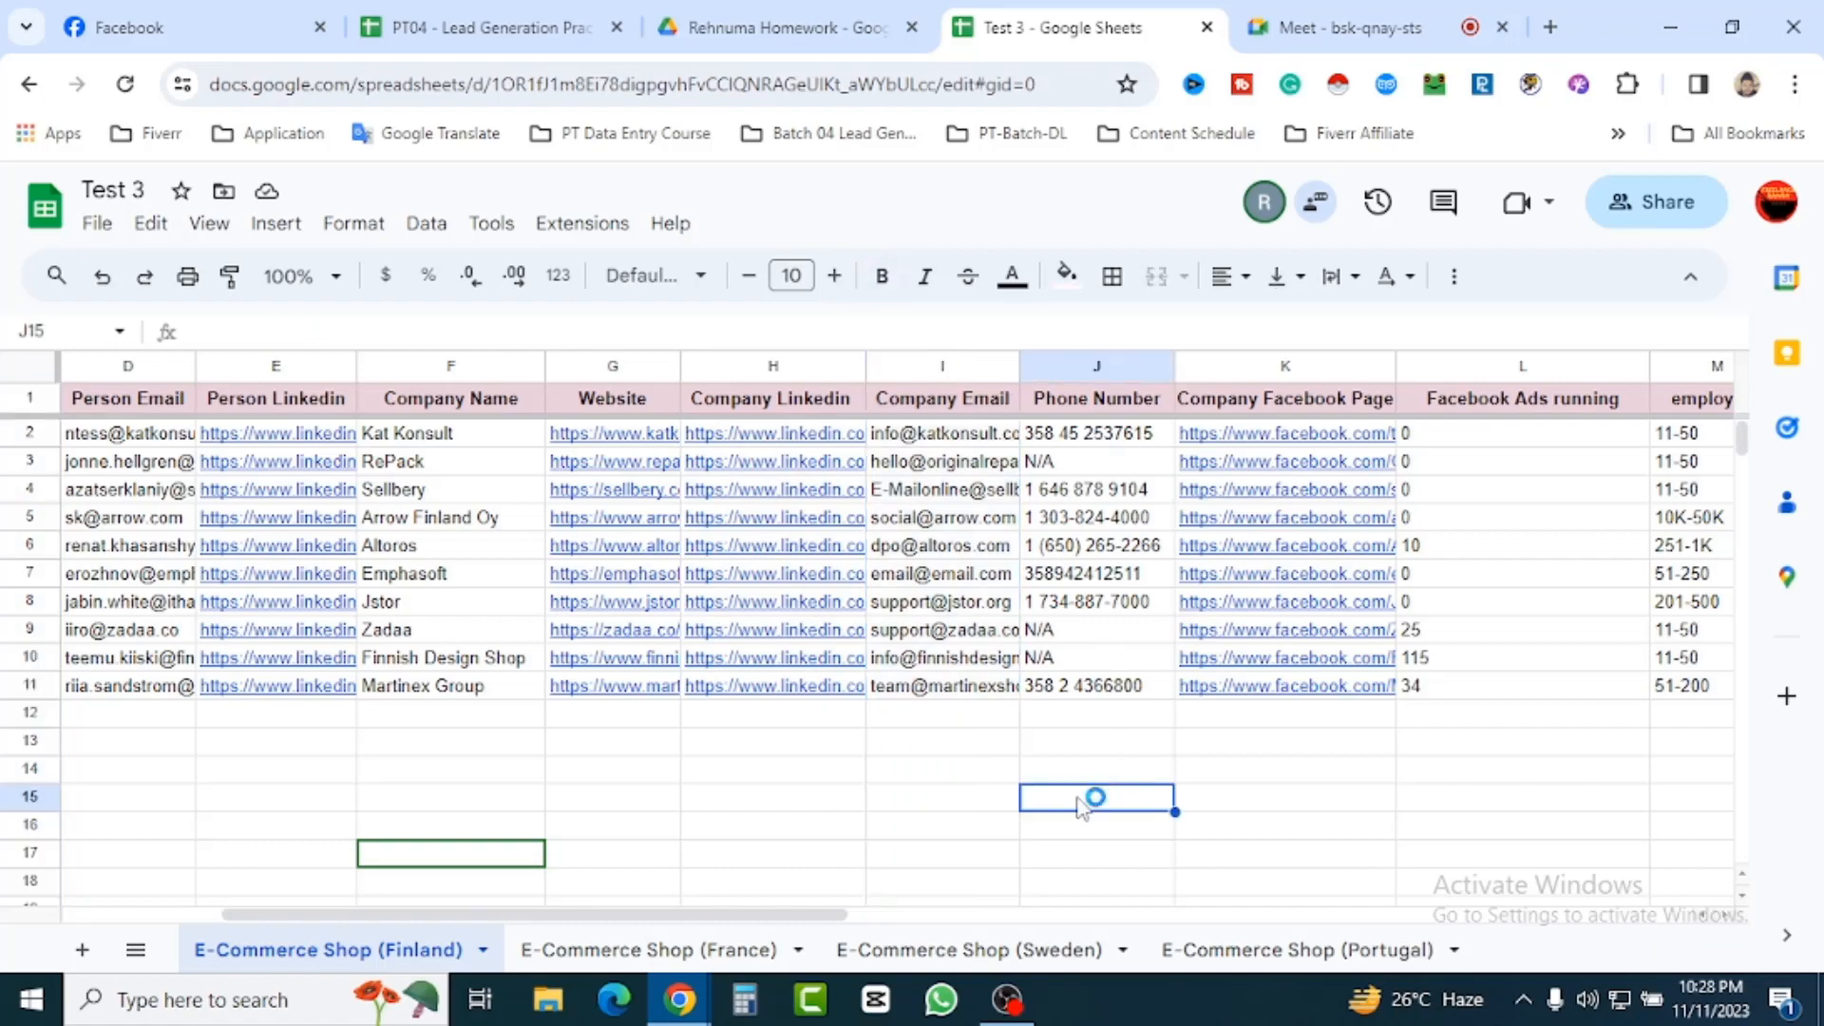
# Highlight the personal information columns from First Name to Person Linkedin to examine them as a group
pyautogui.moveTo(833, 914); pyautogui.dragTo(678, 914)
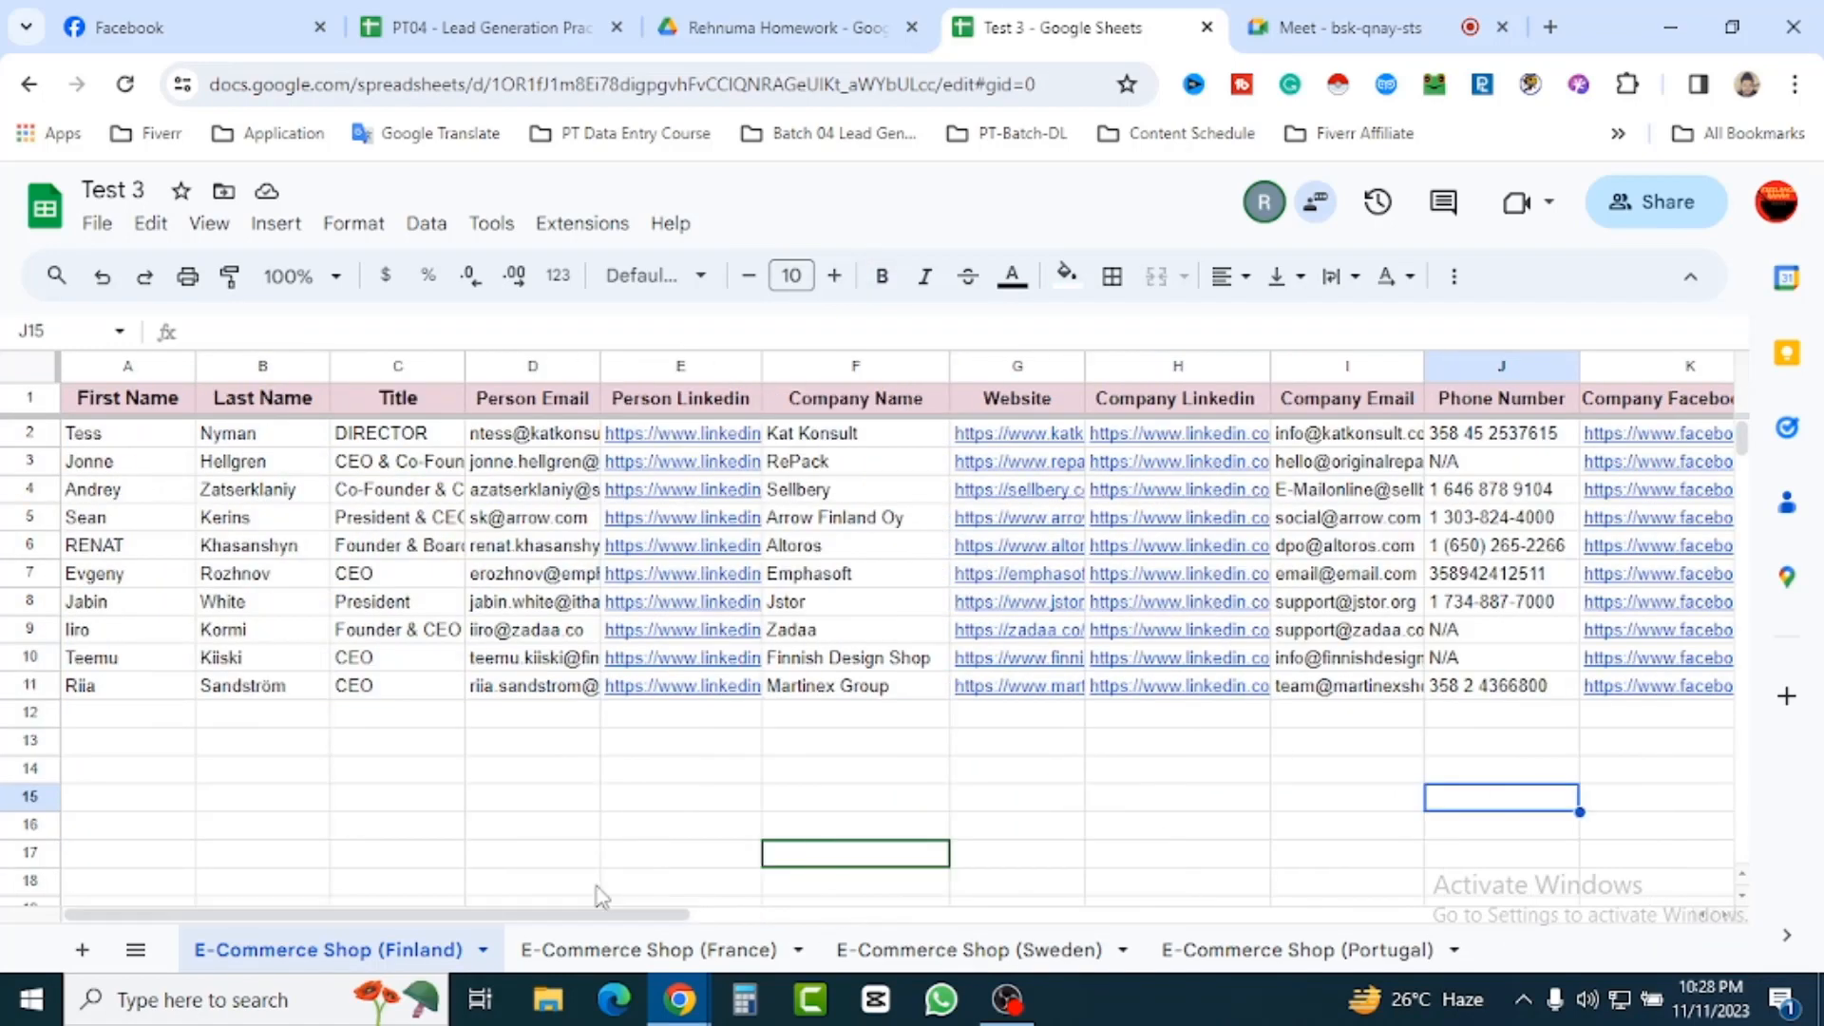
pyautogui.click(1063, 827)
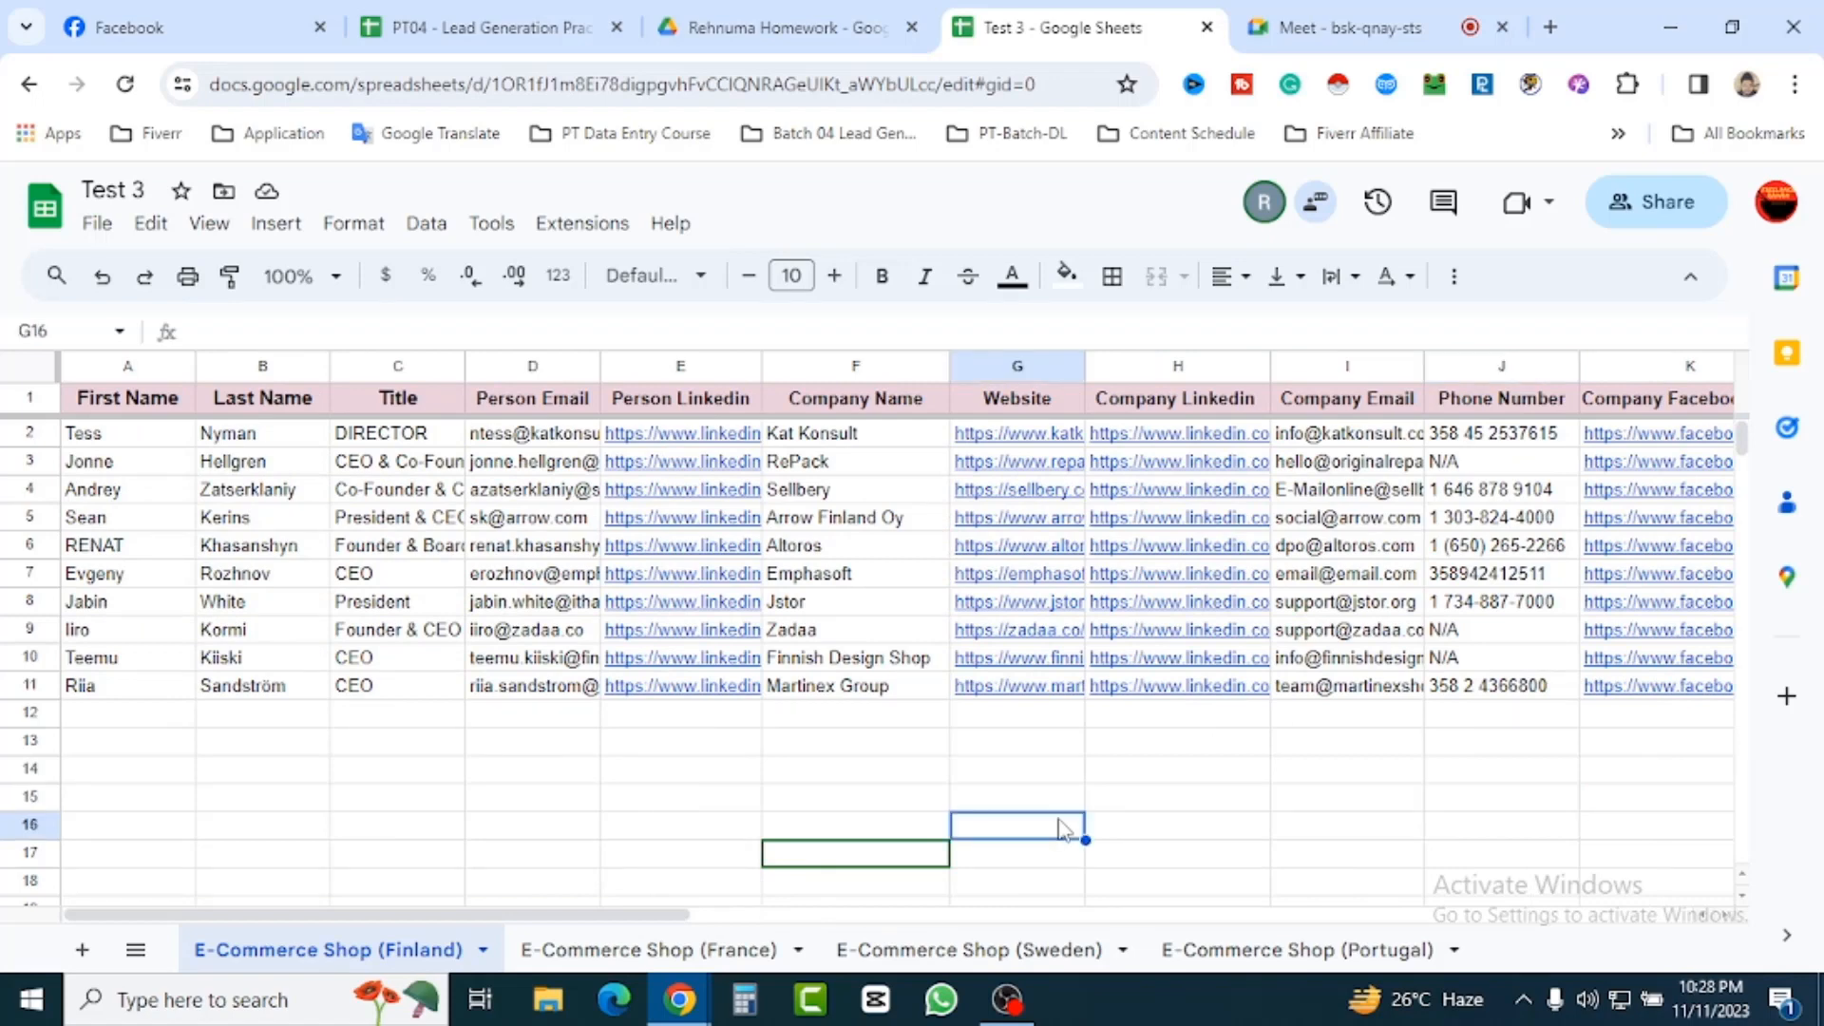
pyautogui.click(1154, 855)
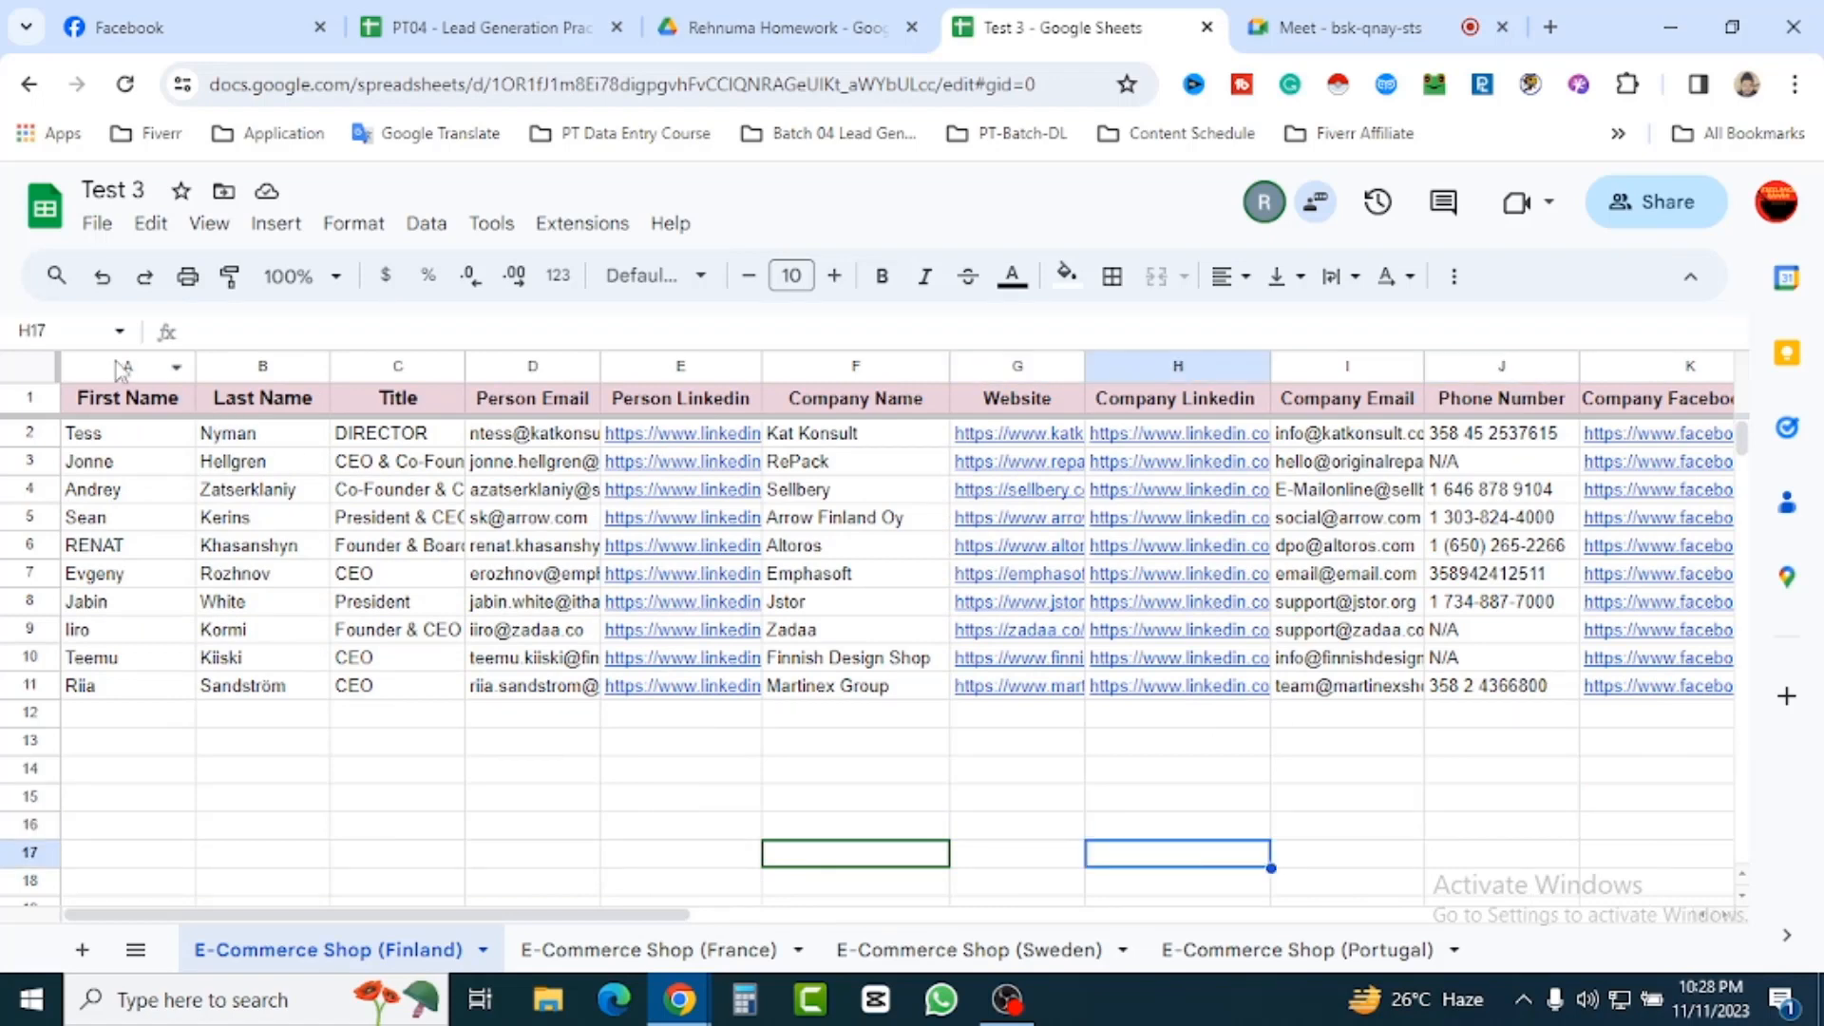
pyautogui.moveTo(122, 371); pyautogui.dragTo(835, 494)
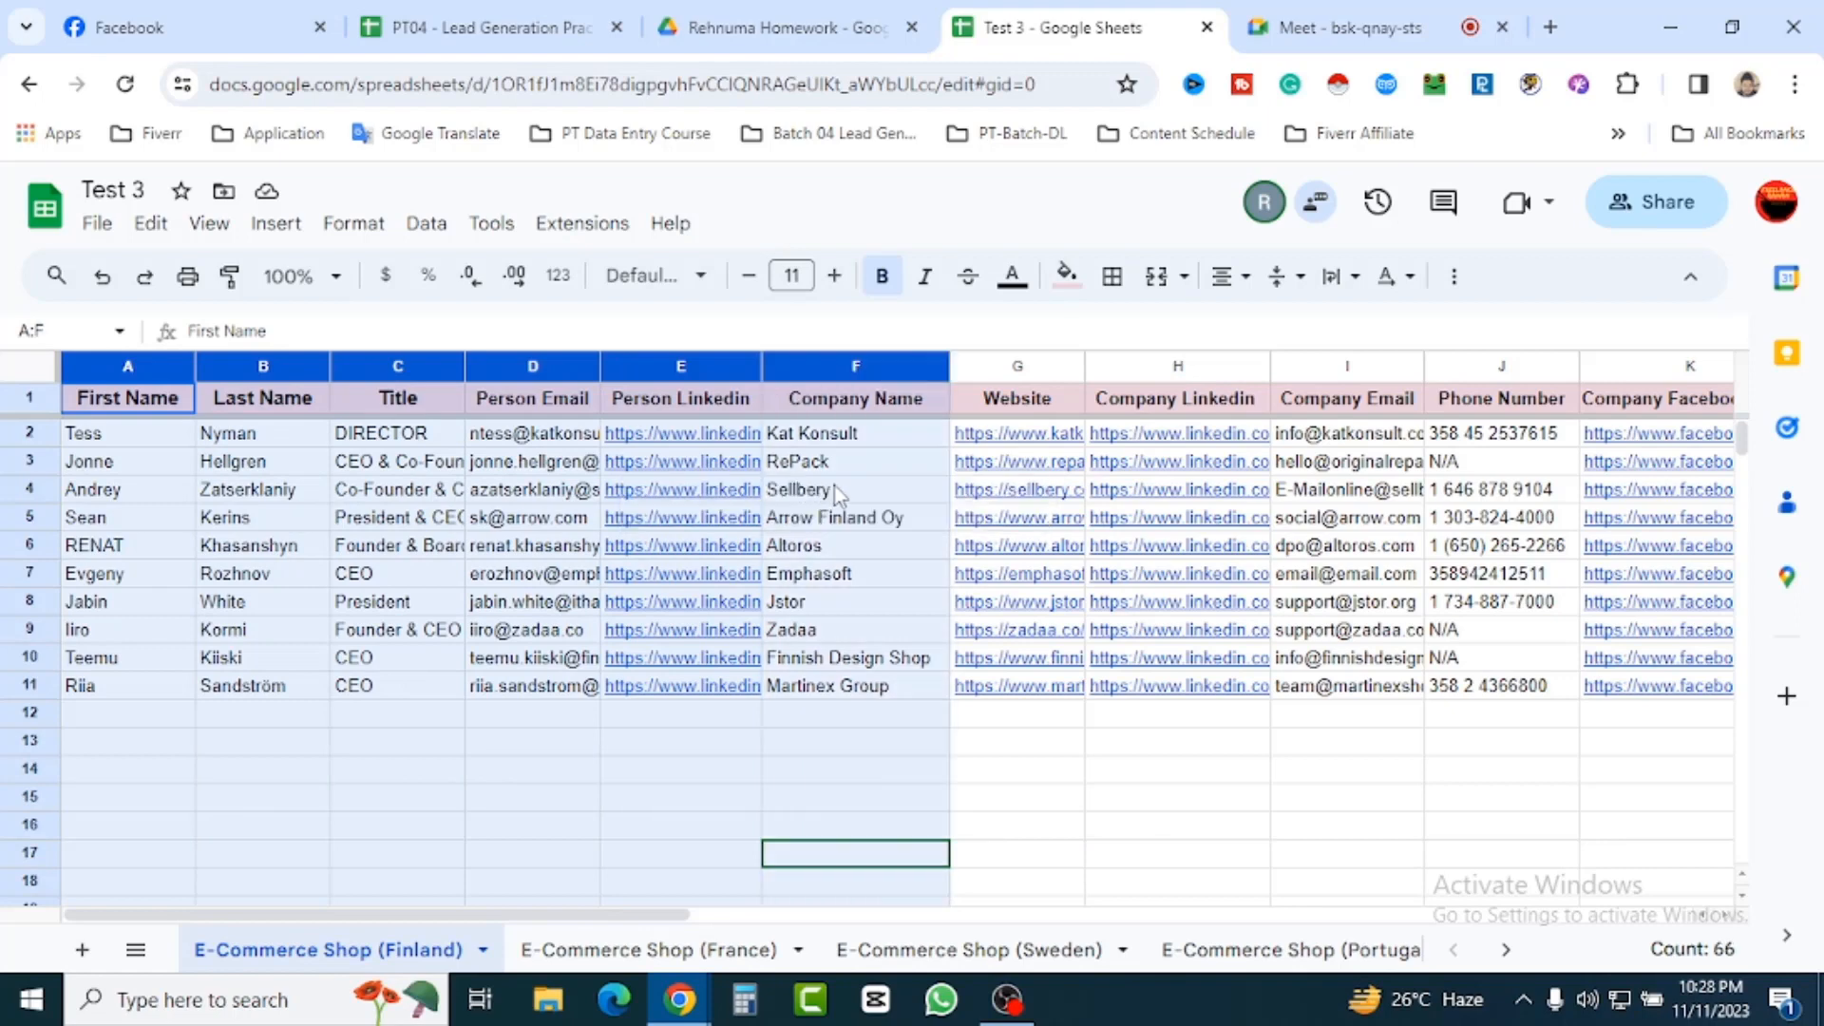
pyautogui.click(1054, 790)
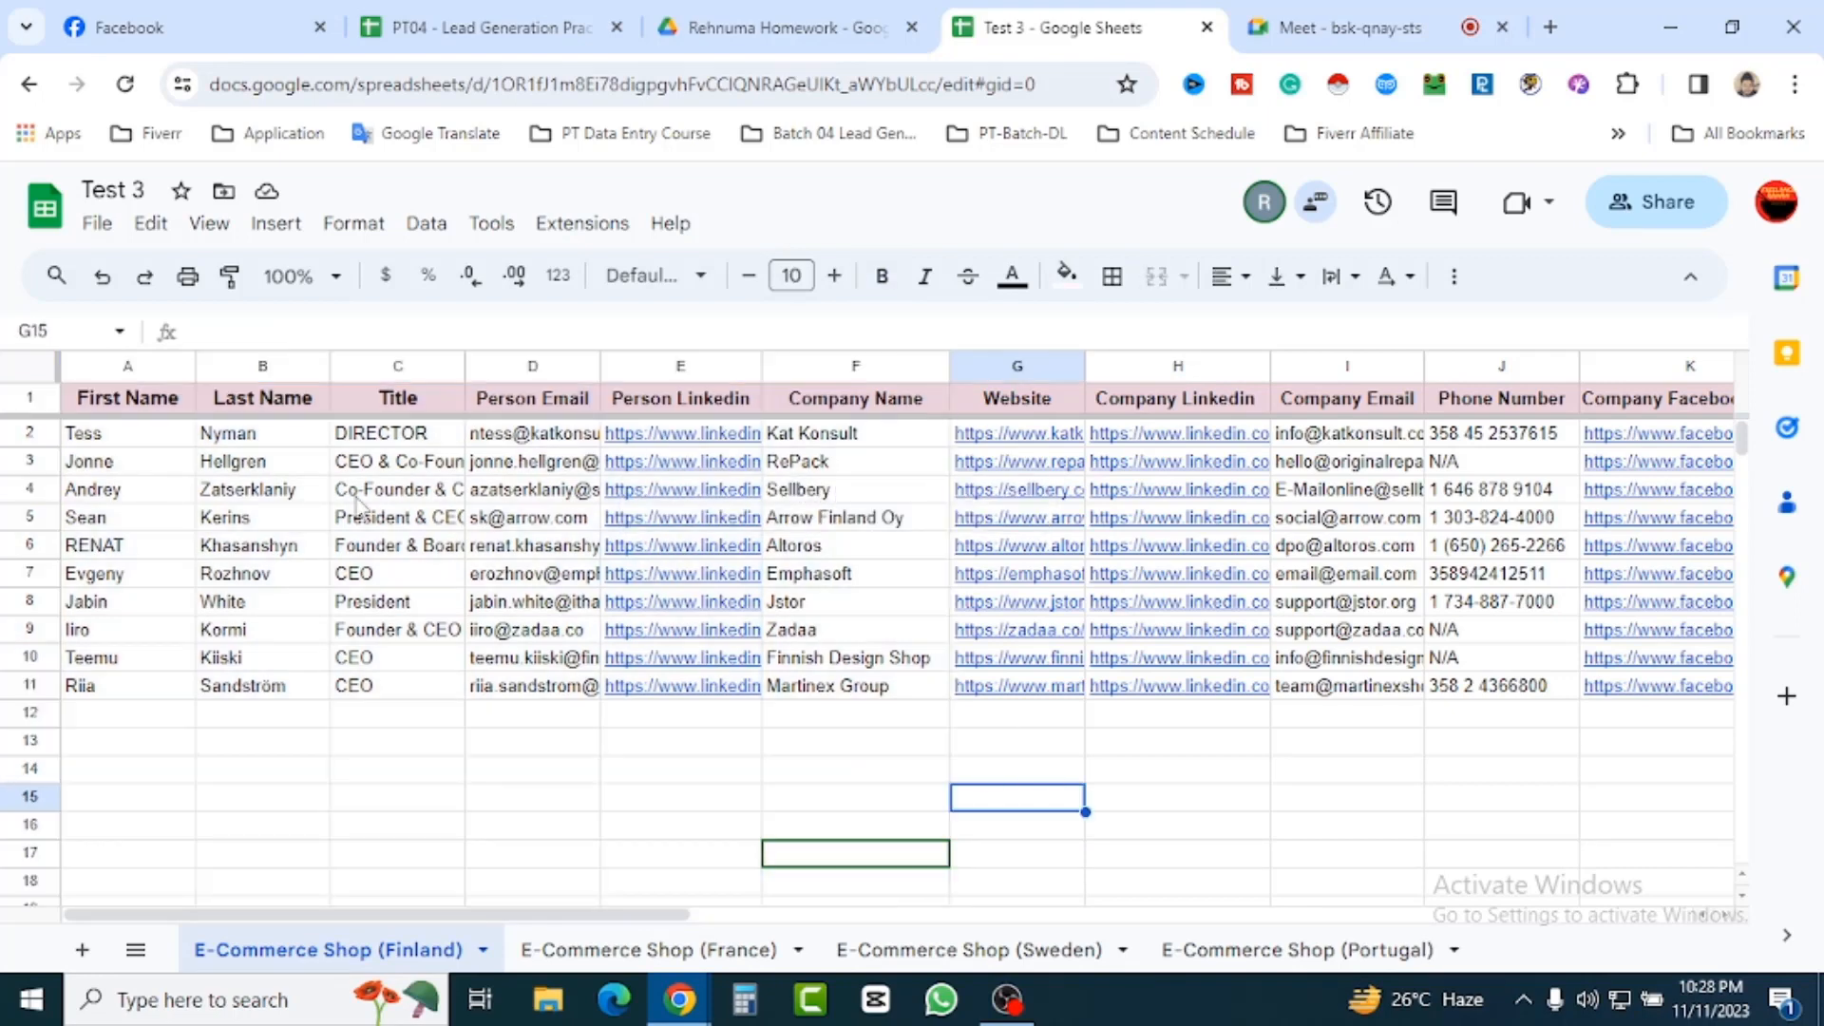
pyautogui.click(132, 372)
pyautogui.moveTo(204, 390); pyautogui.dragTo(611, 468)
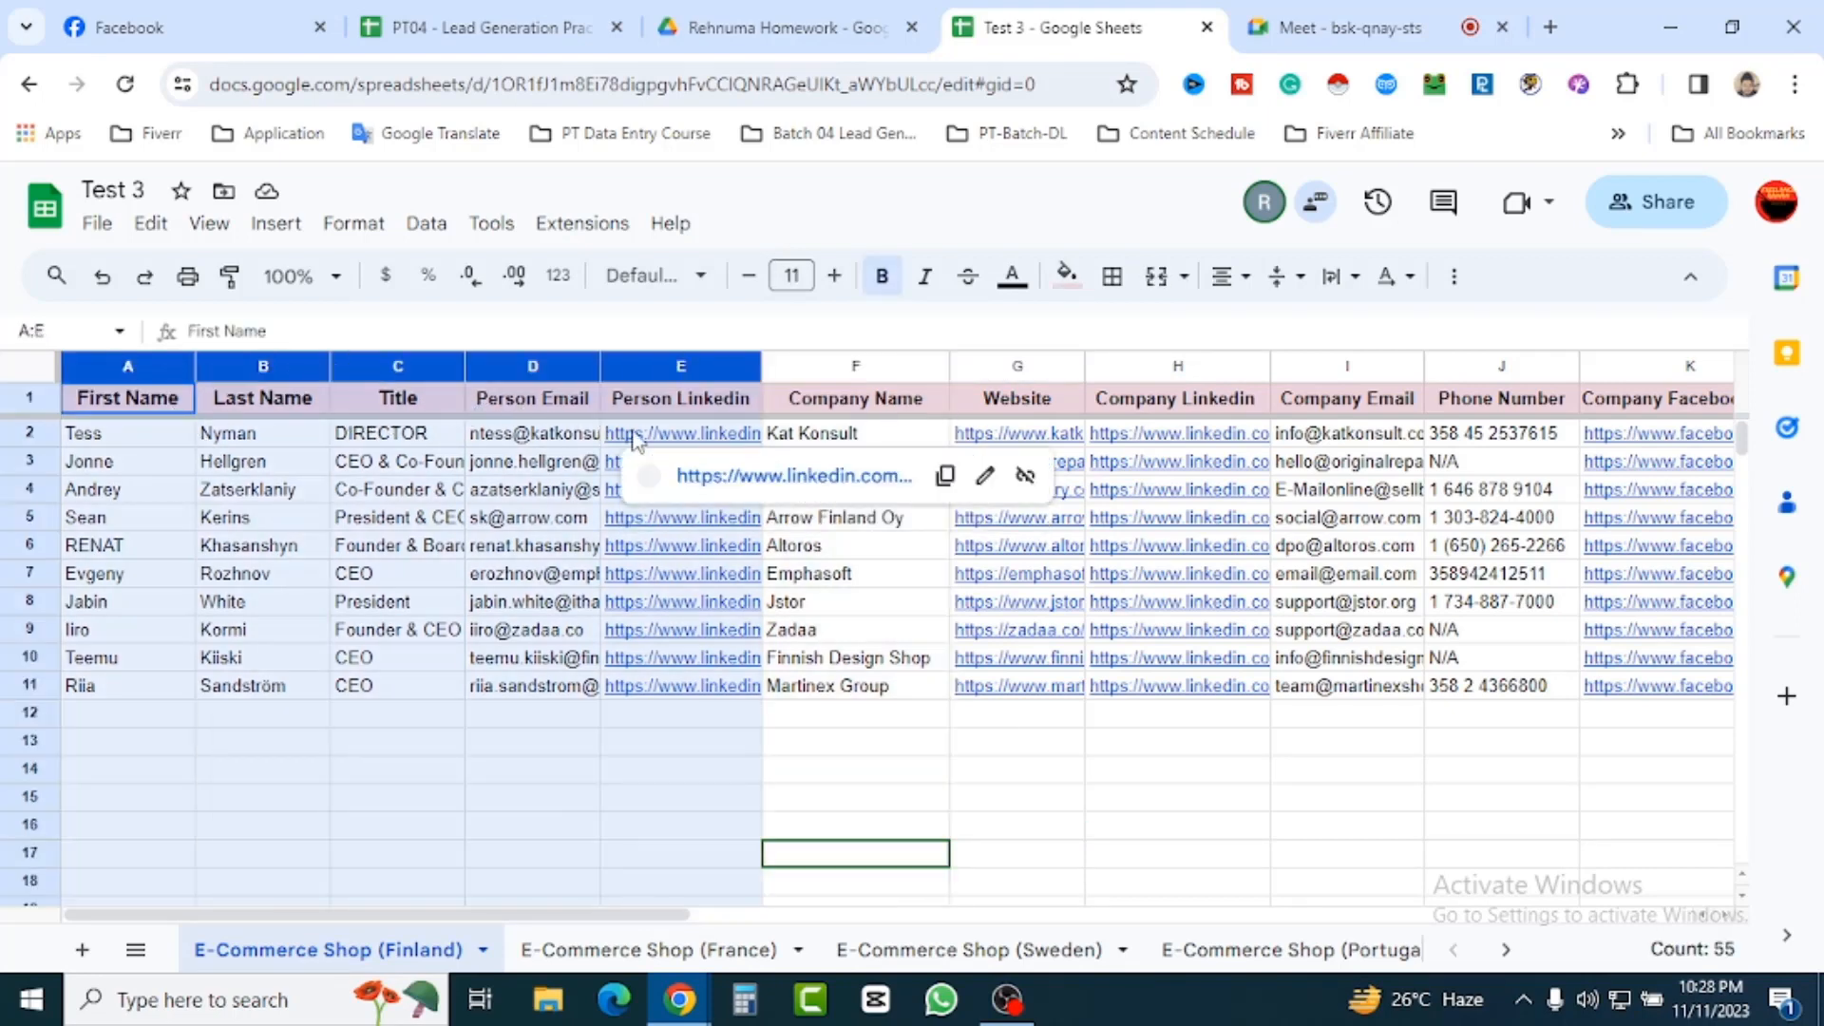
pyautogui.click(403, 800)
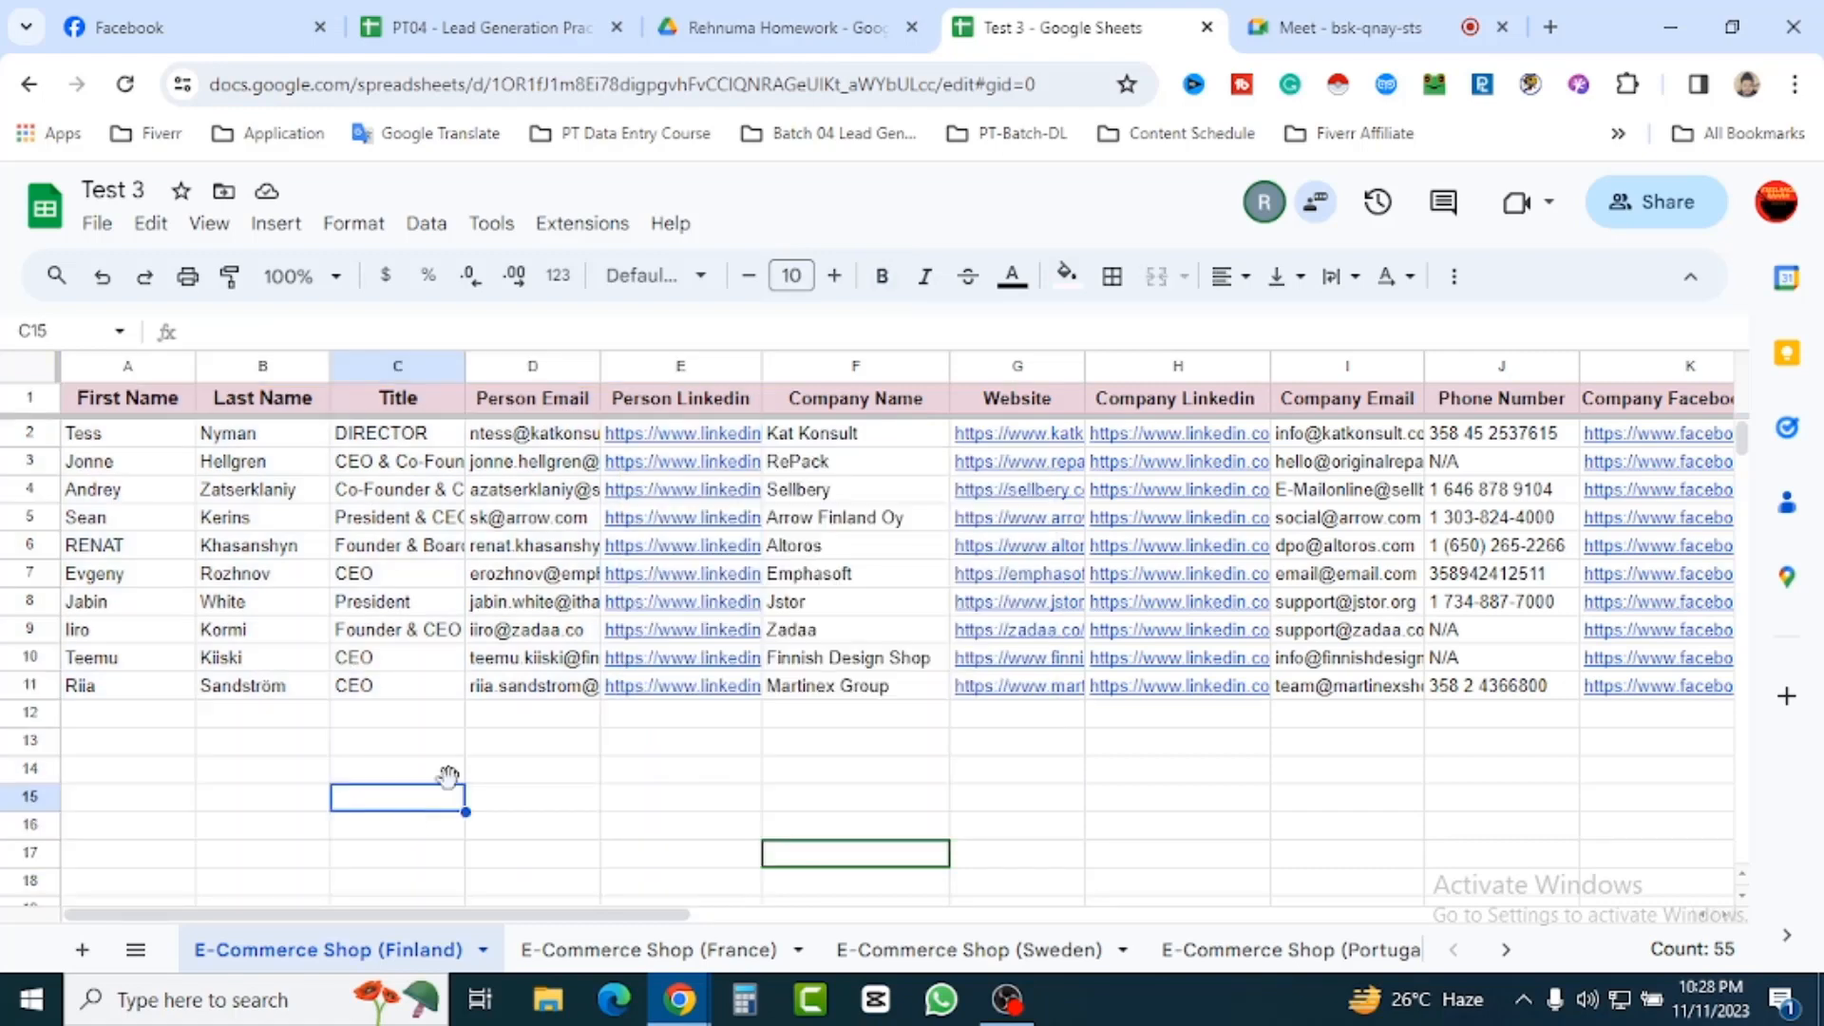
# Highlight the company information columns from Company Name to Website Pixel to review them, and return to the first columns
pyautogui.moveTo(848, 371); pyautogui.dragTo(1621, 497)
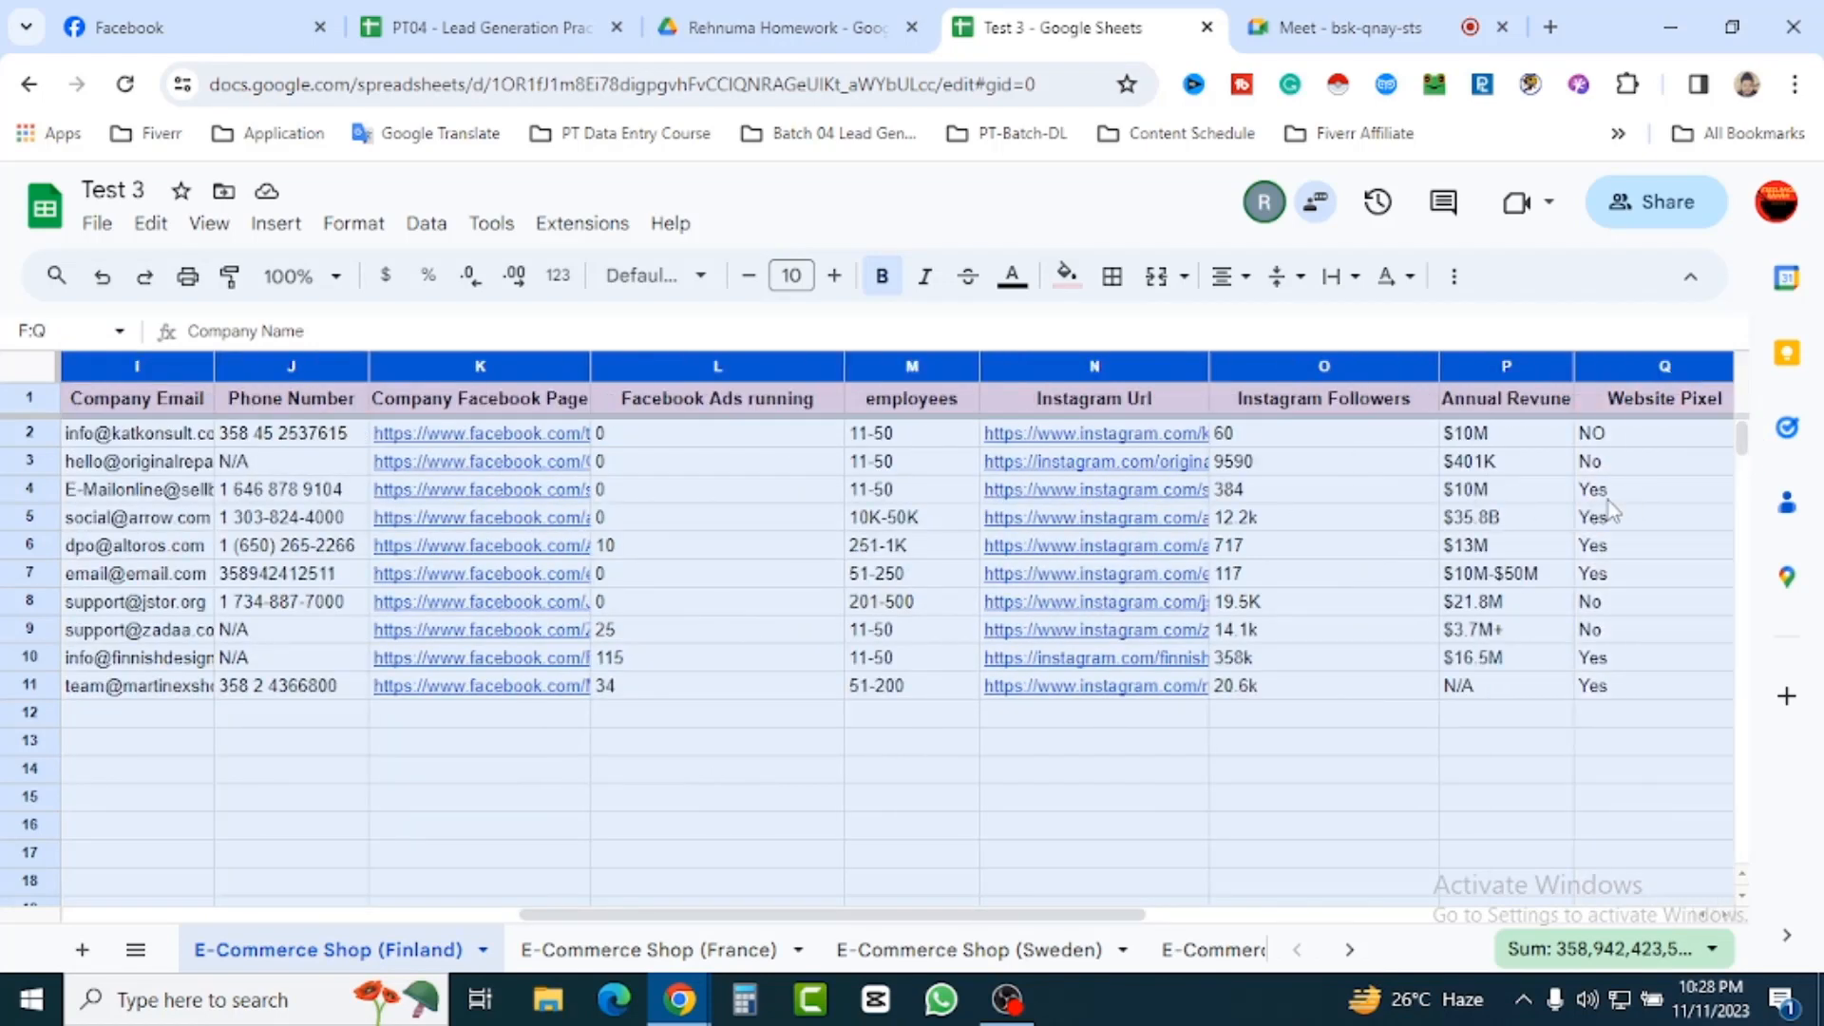
pyautogui.click(1106, 825)
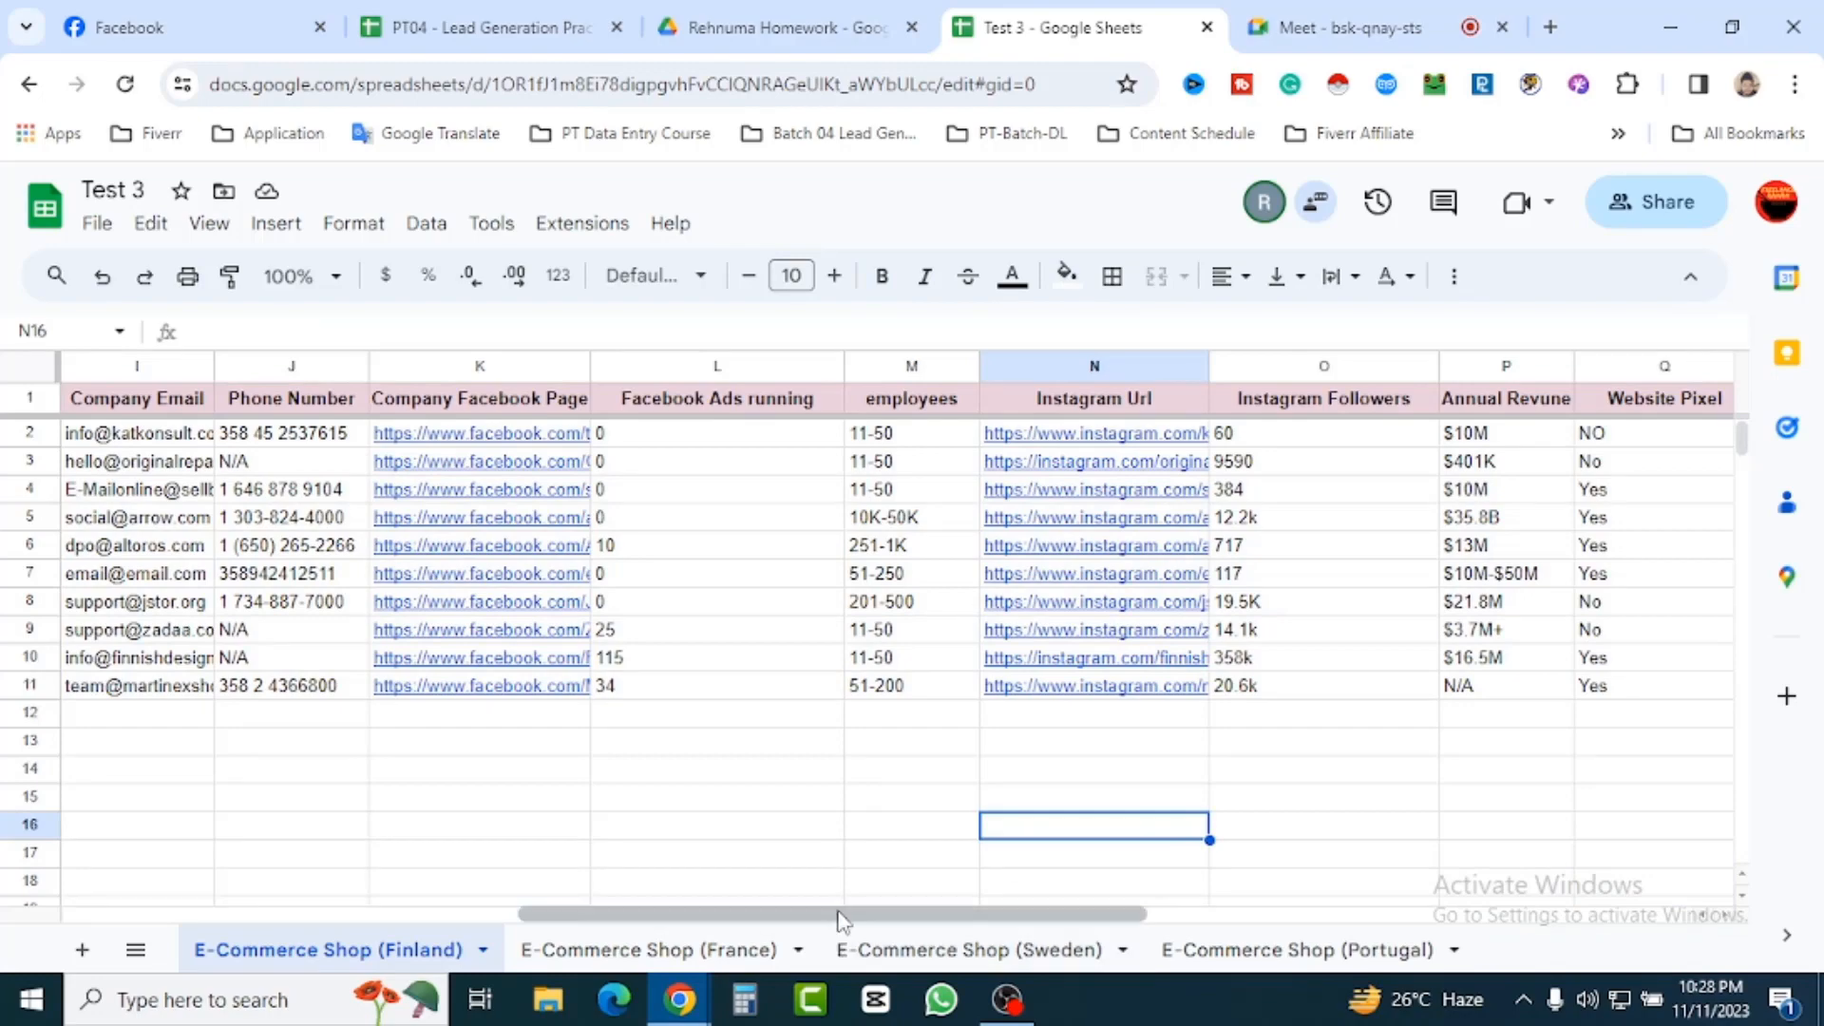
pyautogui.moveTo(843, 914); pyautogui.dragTo(248, 803)
pyautogui.click(328, 833)
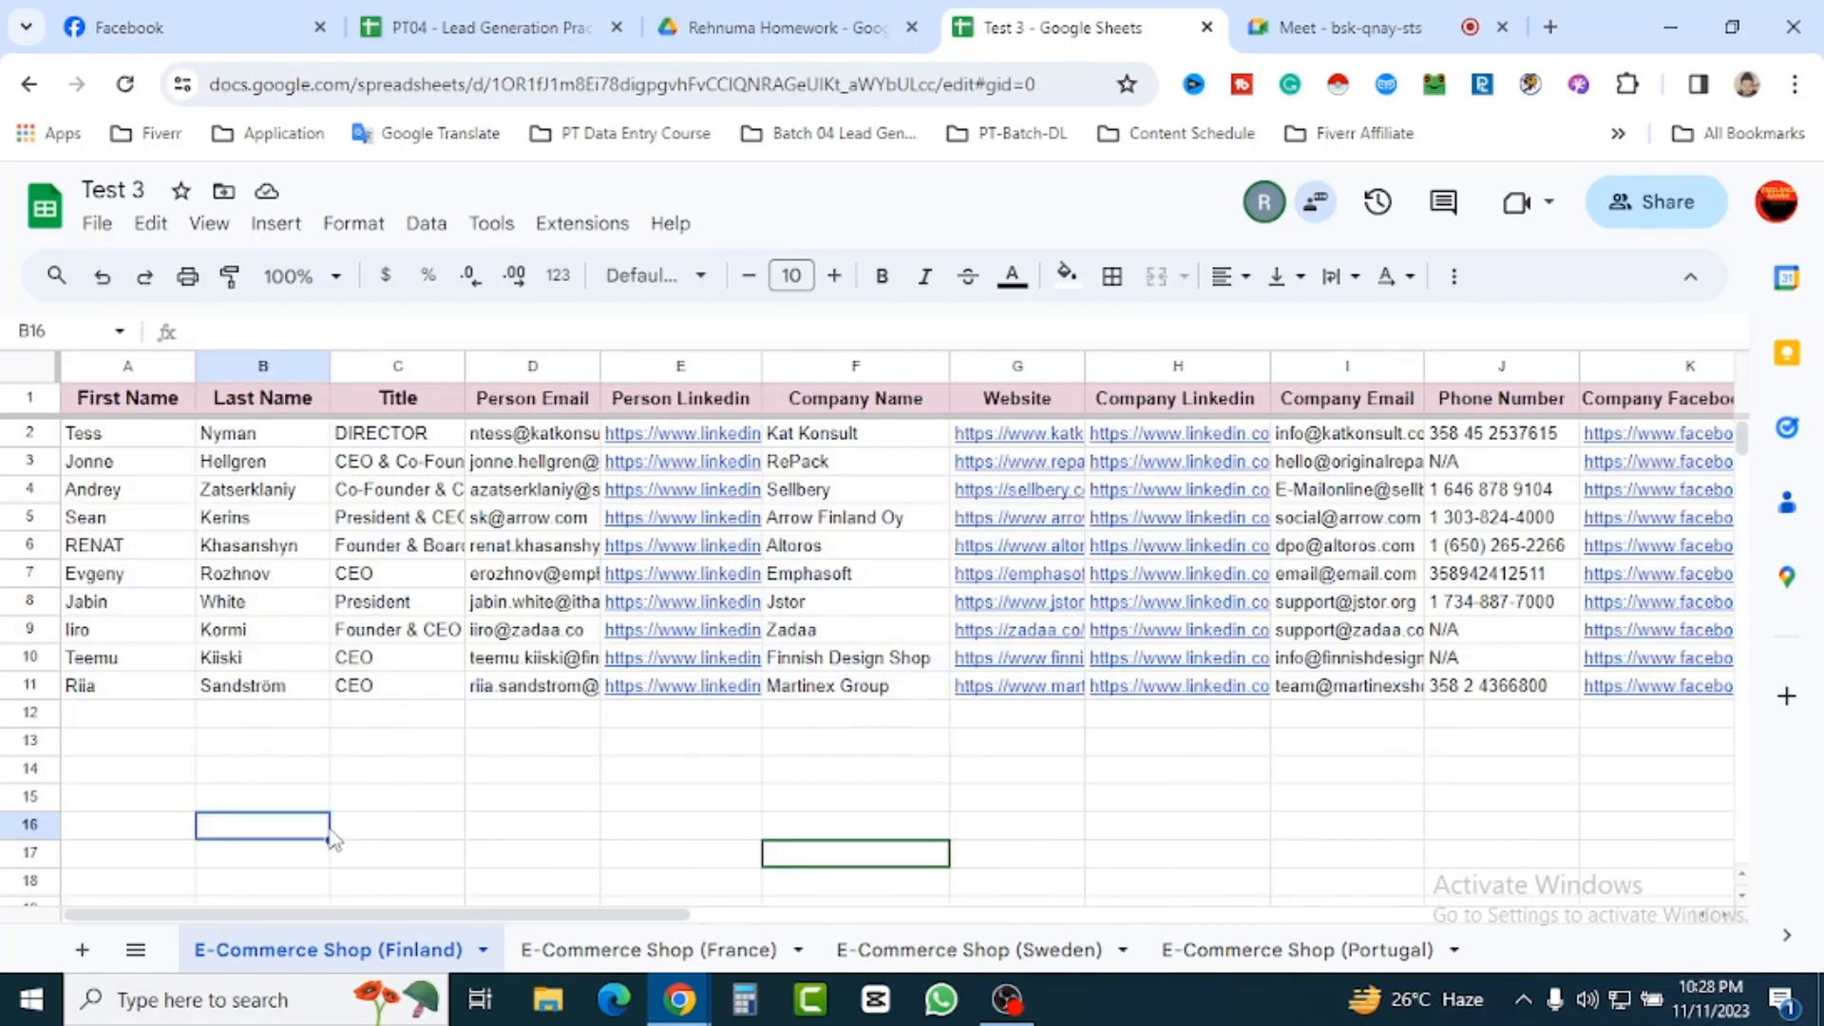
# Highlight columns A to E once more to review the contact person details, and clear the selection
pyautogui.click(444, 771)
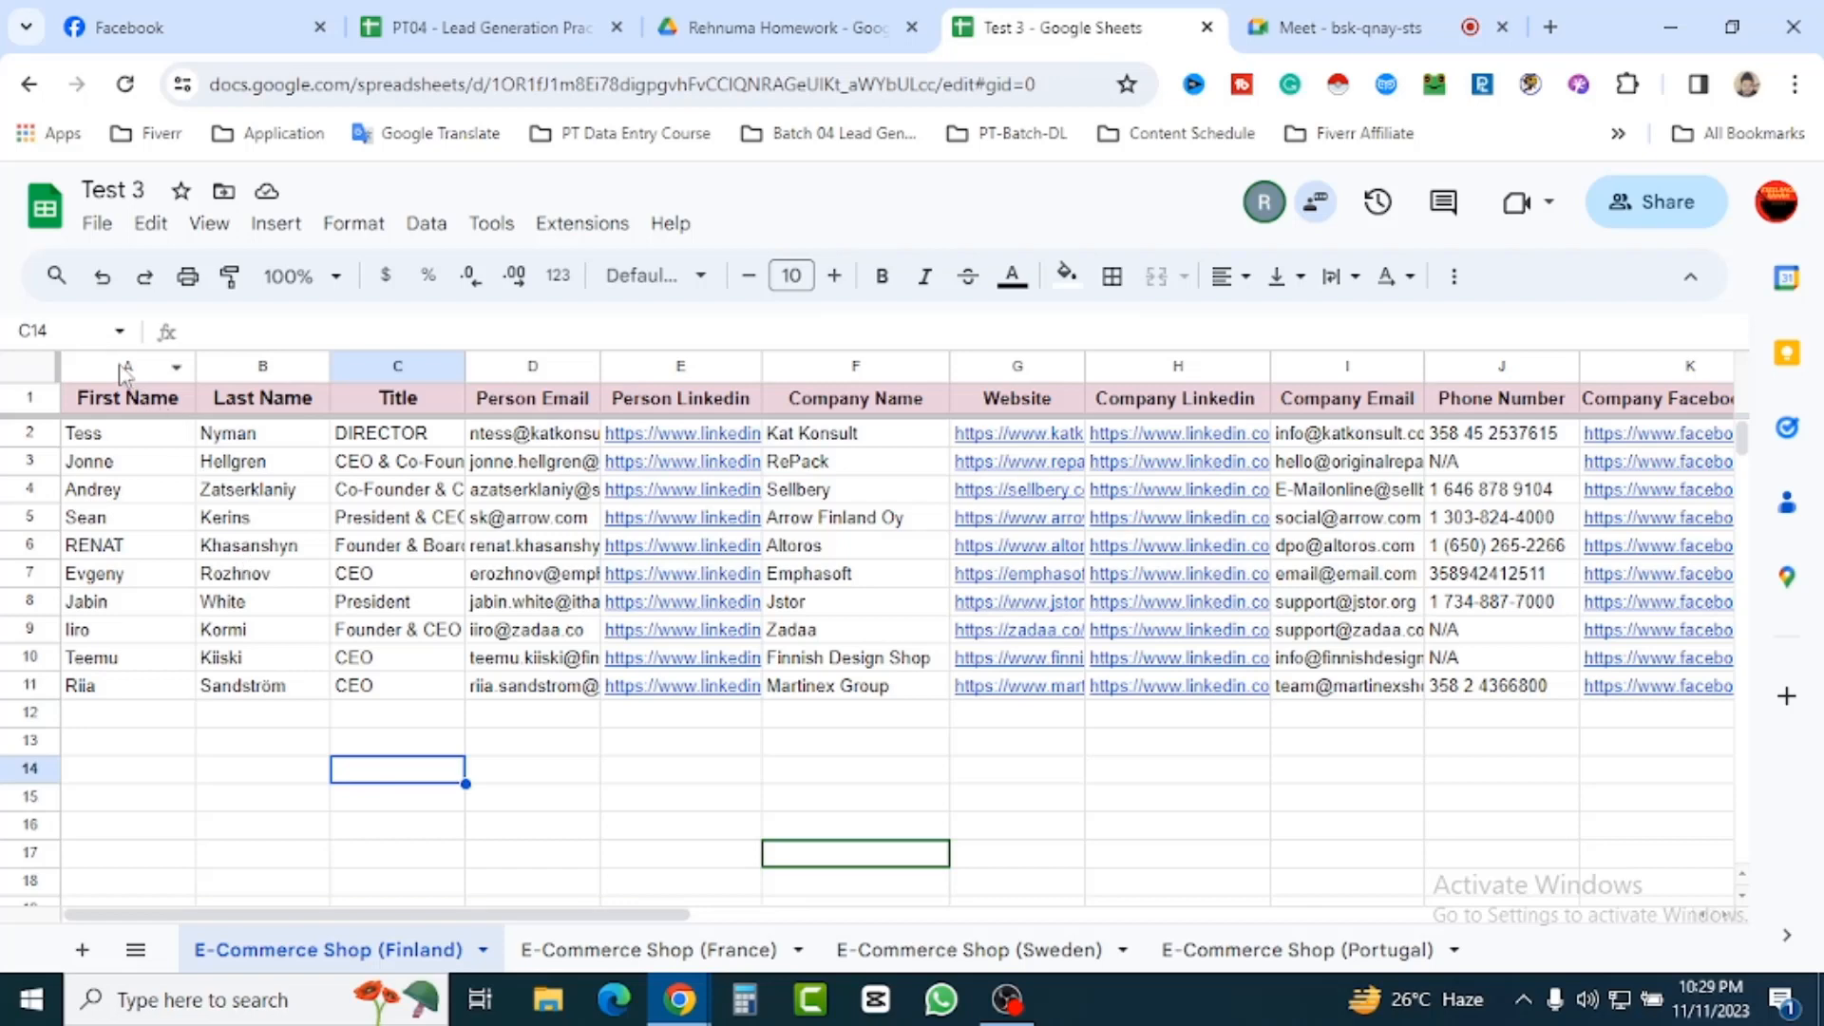
pyautogui.moveTo(124, 372); pyautogui.dragTo(643, 414)
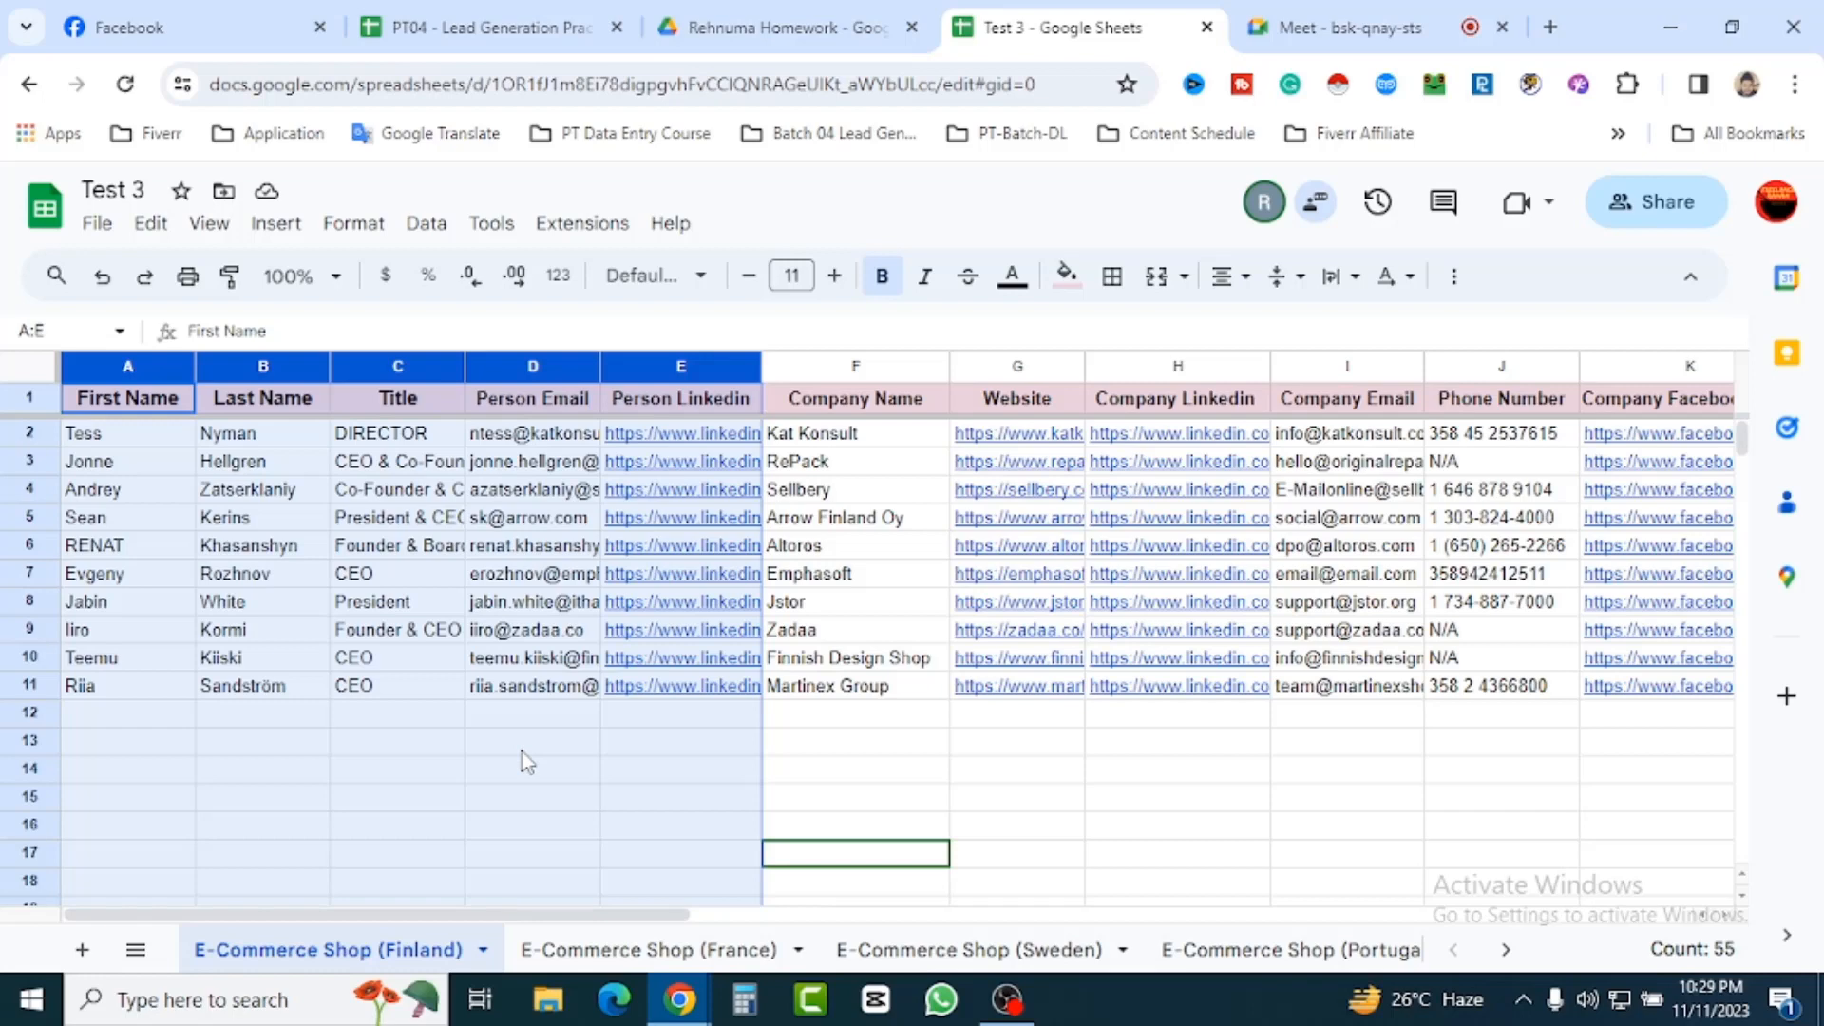
pyautogui.click(501, 779)
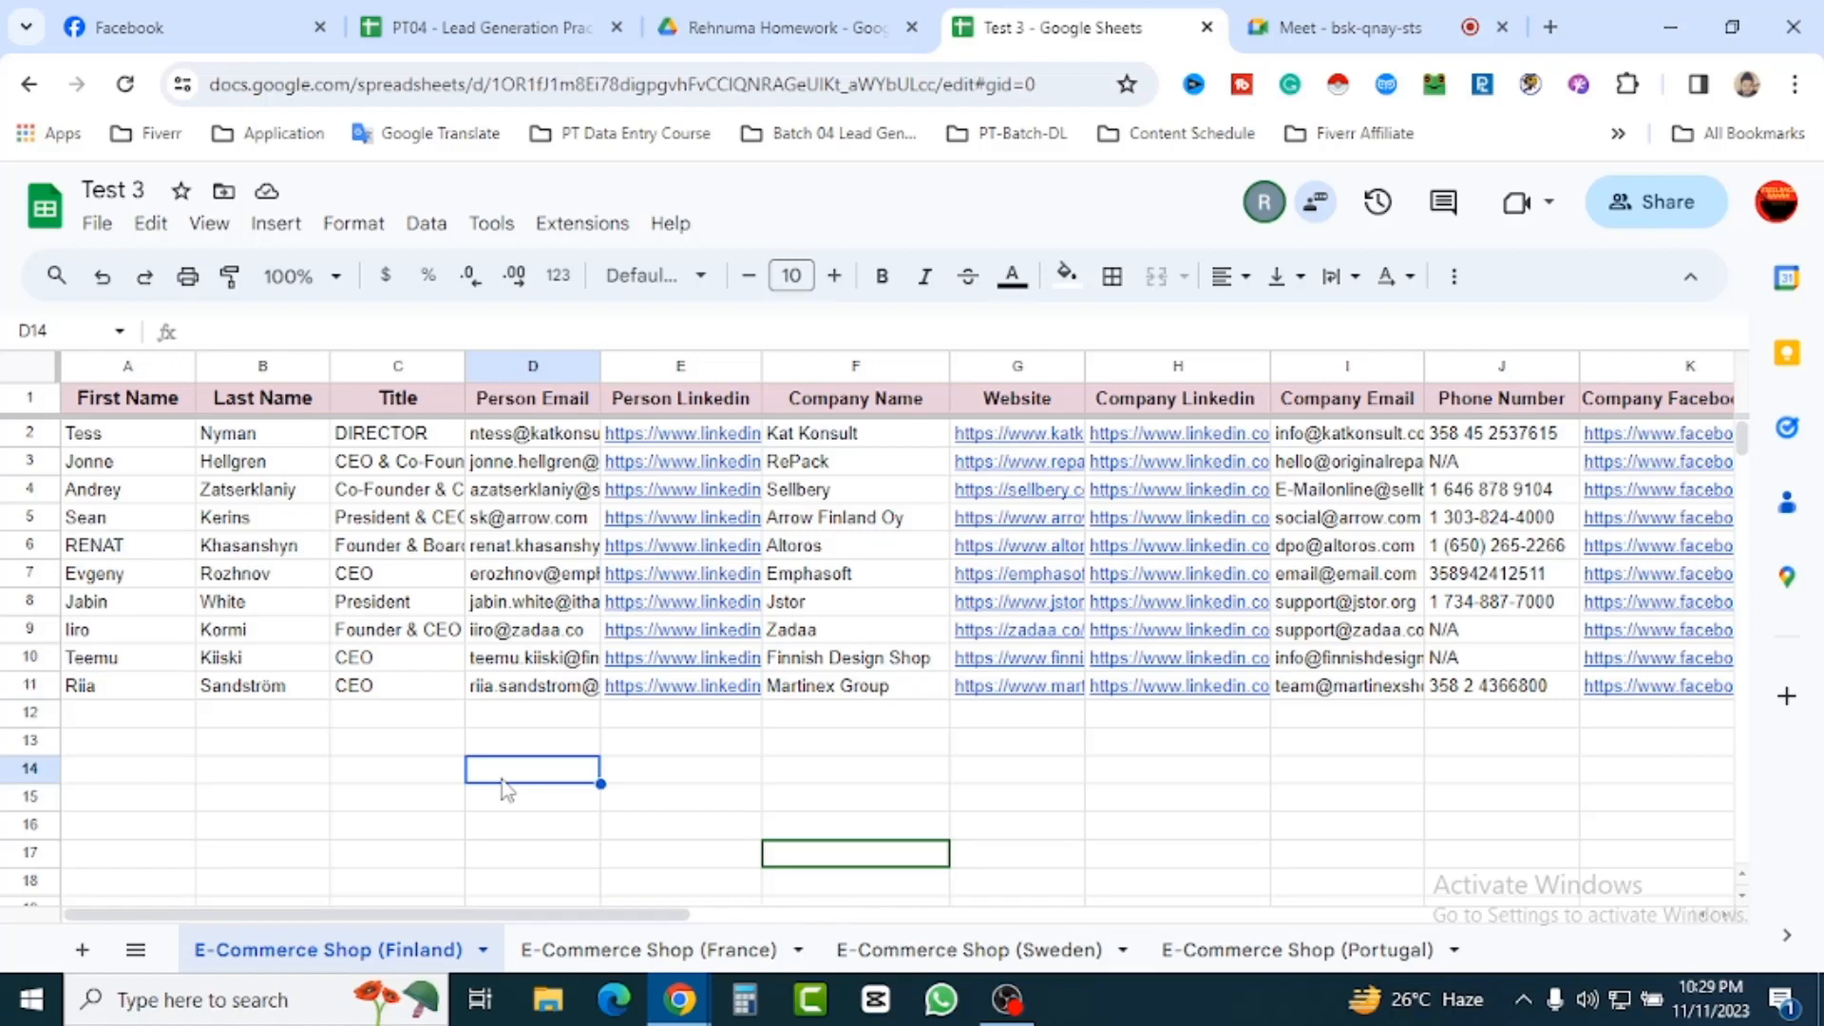
# Check the job titles in the Title column of the Finland sheet, including rows 2, 7 and 8, and clear the selection
pyautogui.click(380, 439)
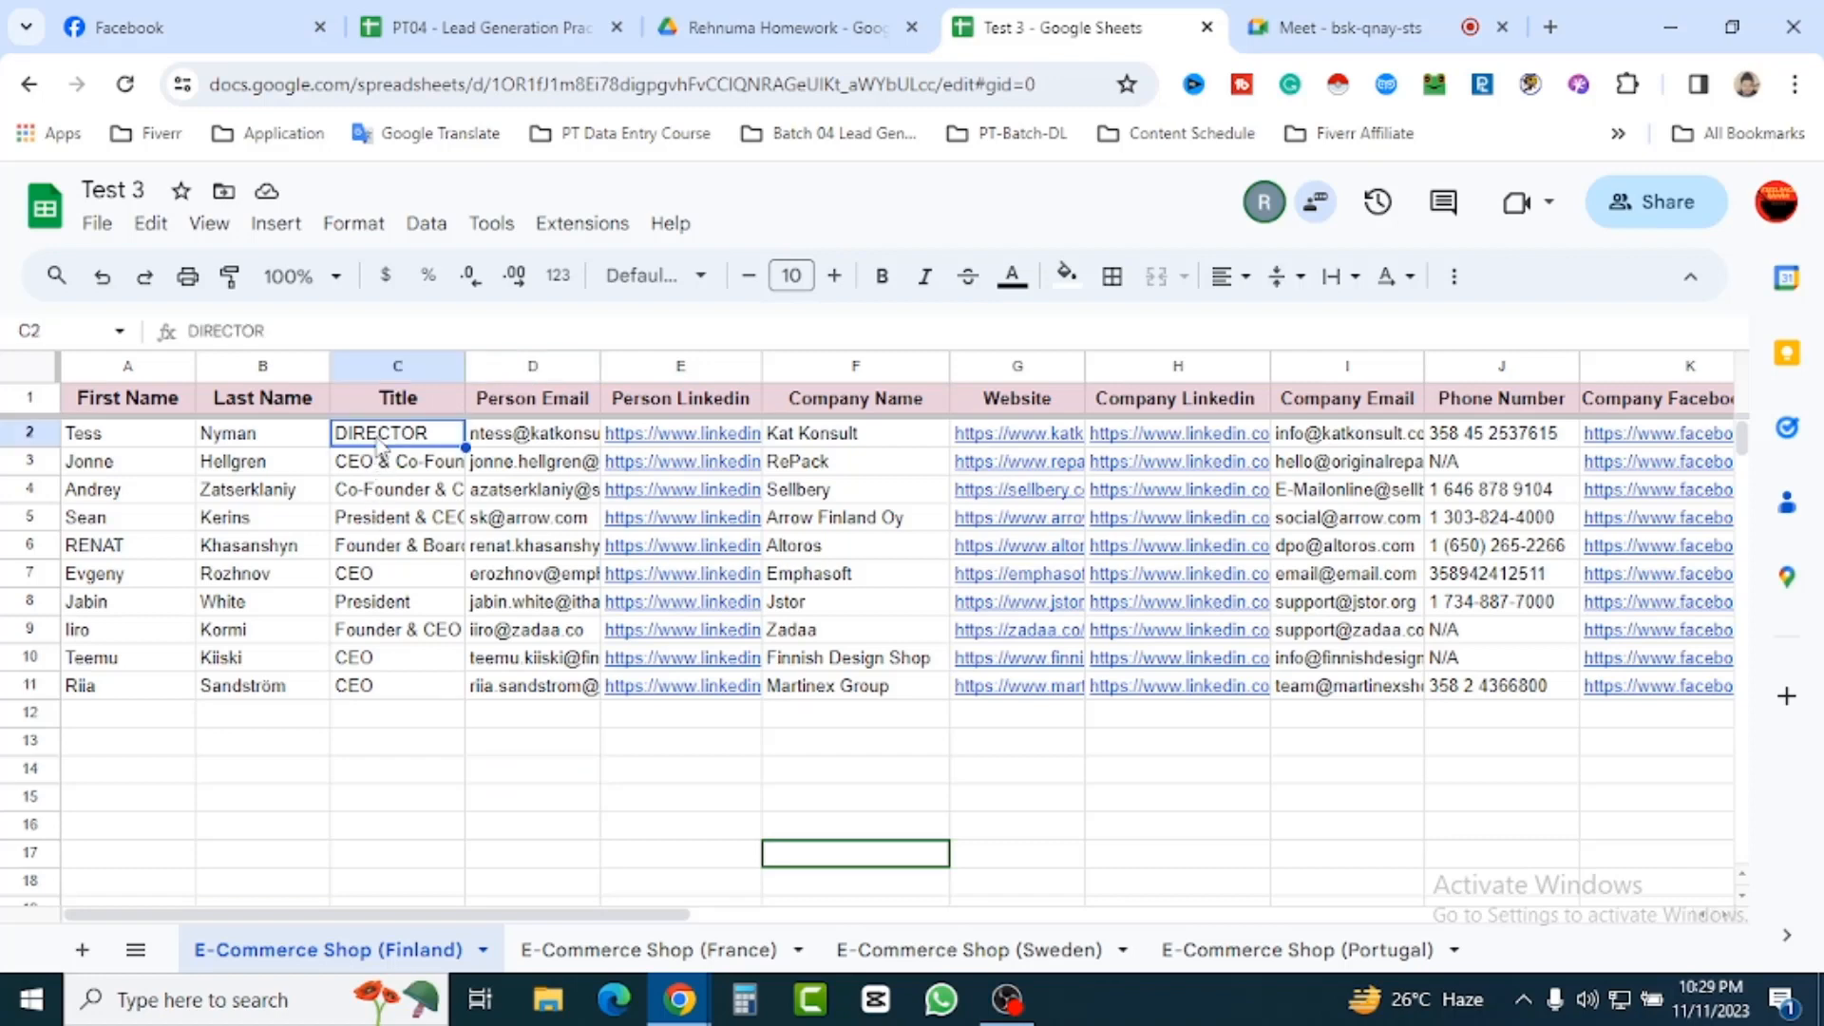
pyautogui.click(391, 581)
pyautogui.click(393, 604)
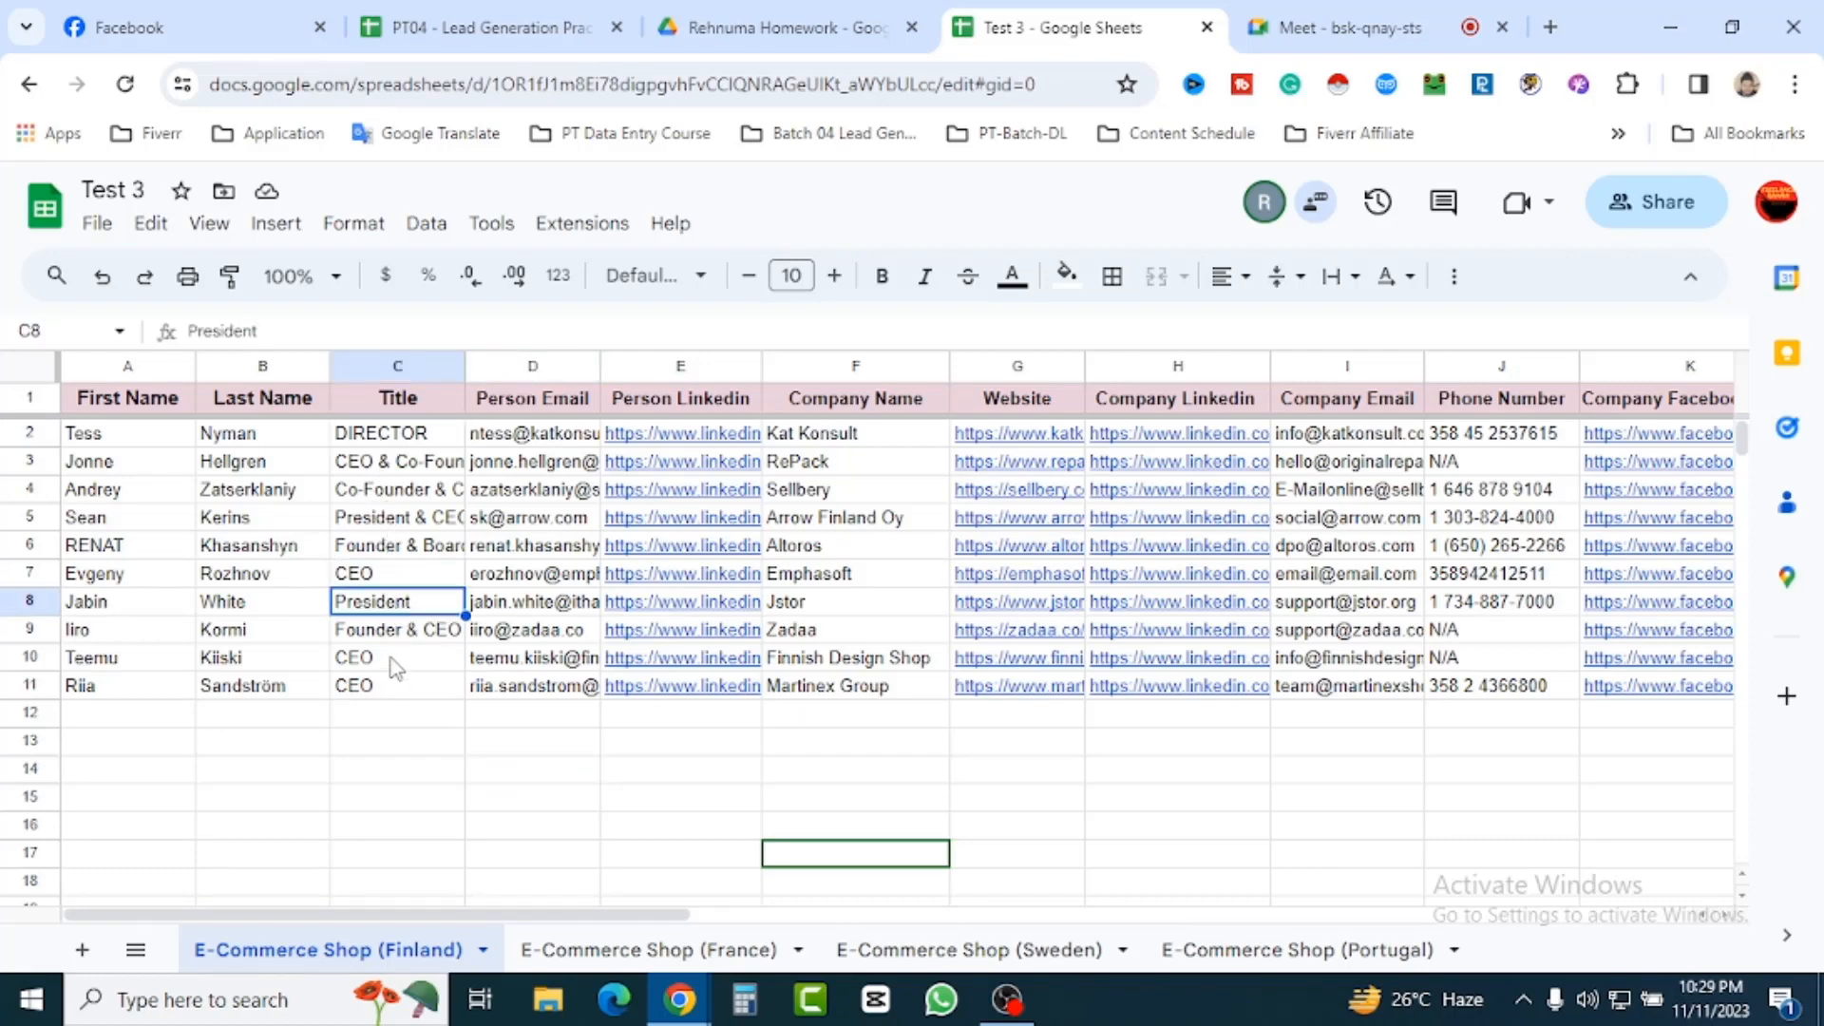
pyautogui.click(423, 768)
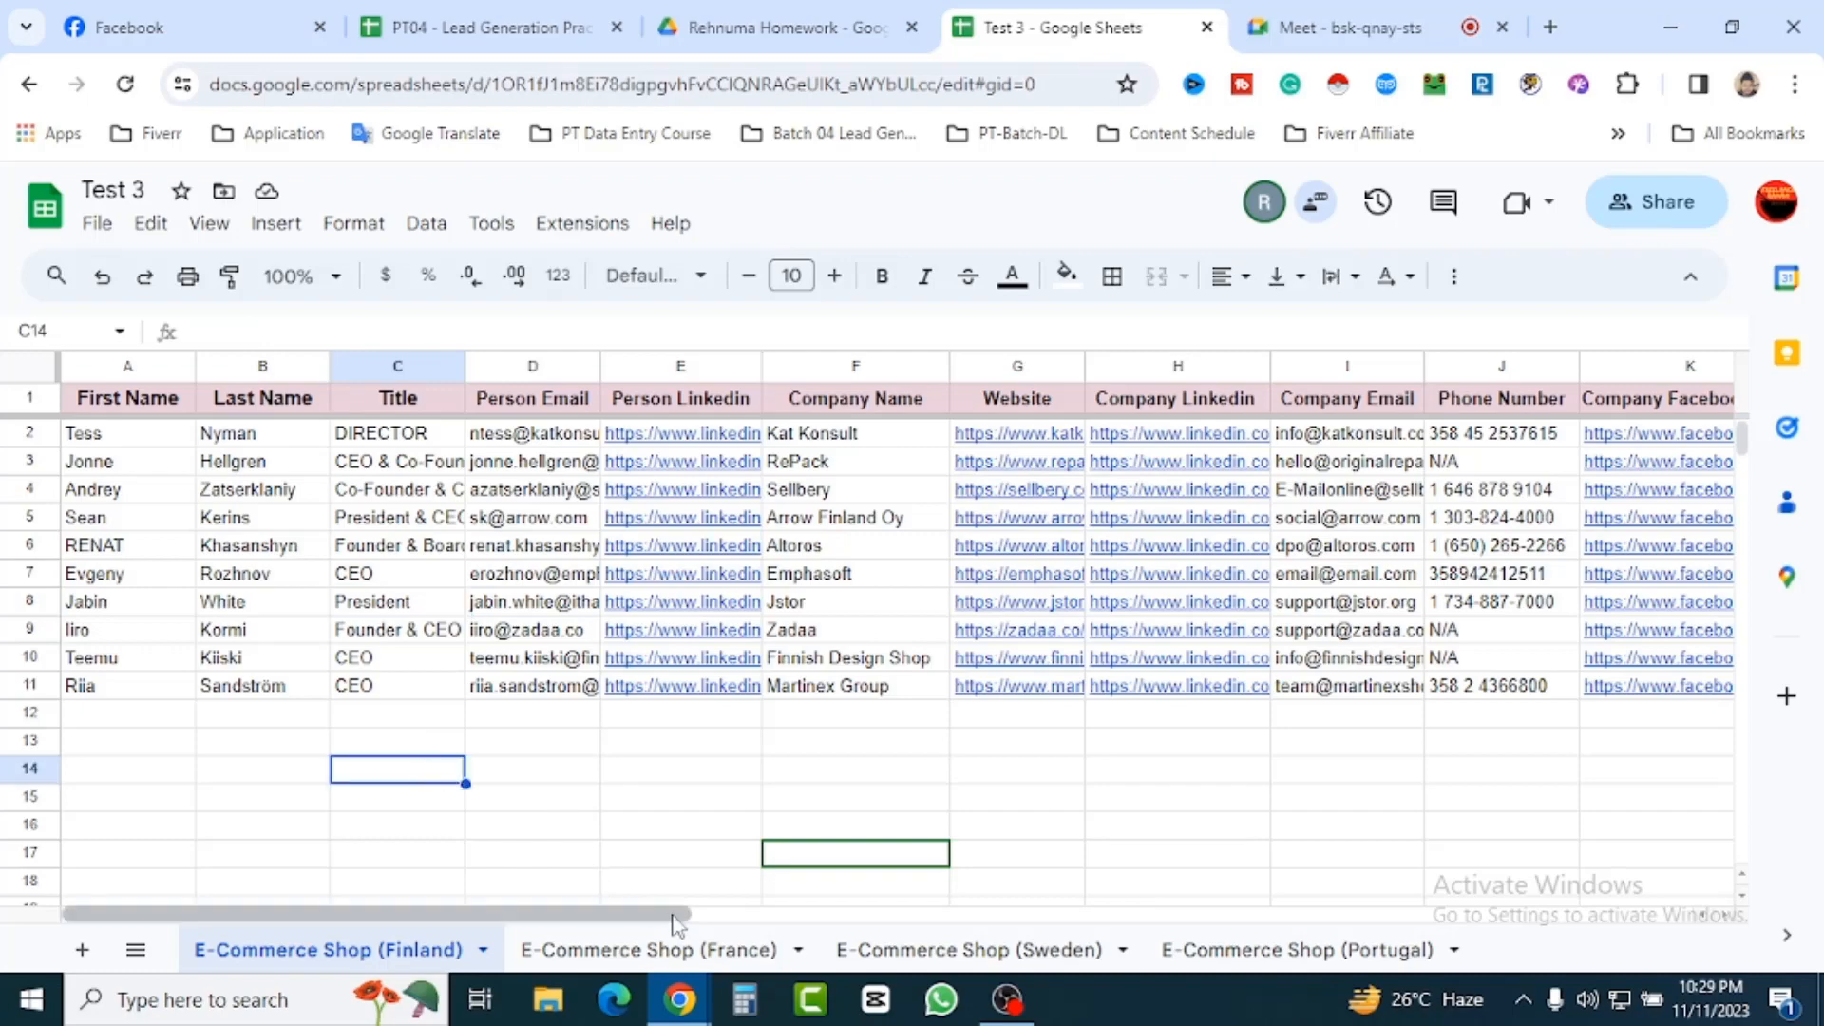
pyautogui.moveTo(671, 921)
pyautogui.mouseDown()
pyautogui.moveTo(821, 921)
pyautogui.moveTo(671, 923)
pyautogui.mouseUp()
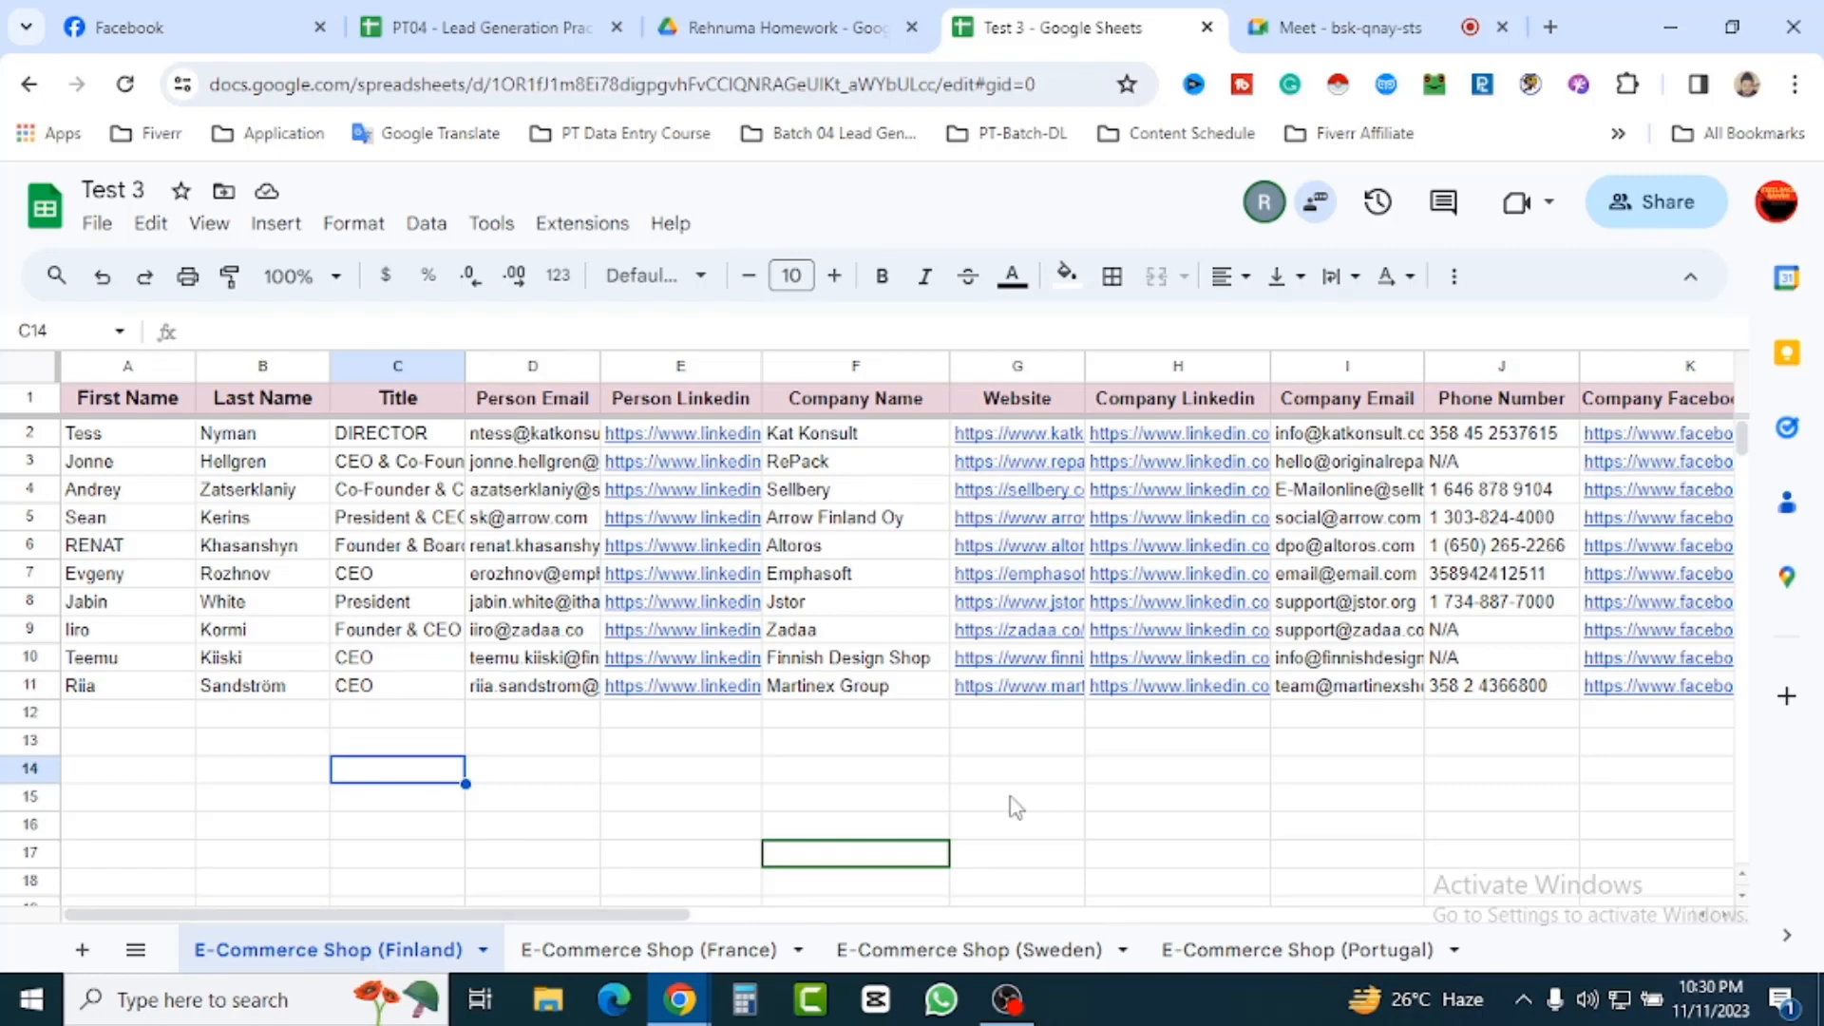
# Review the Finland sheet's company columns from Company Name across to Instagram Url
pyautogui.moveTo(680, 920); pyautogui.dragTo(803, 918)
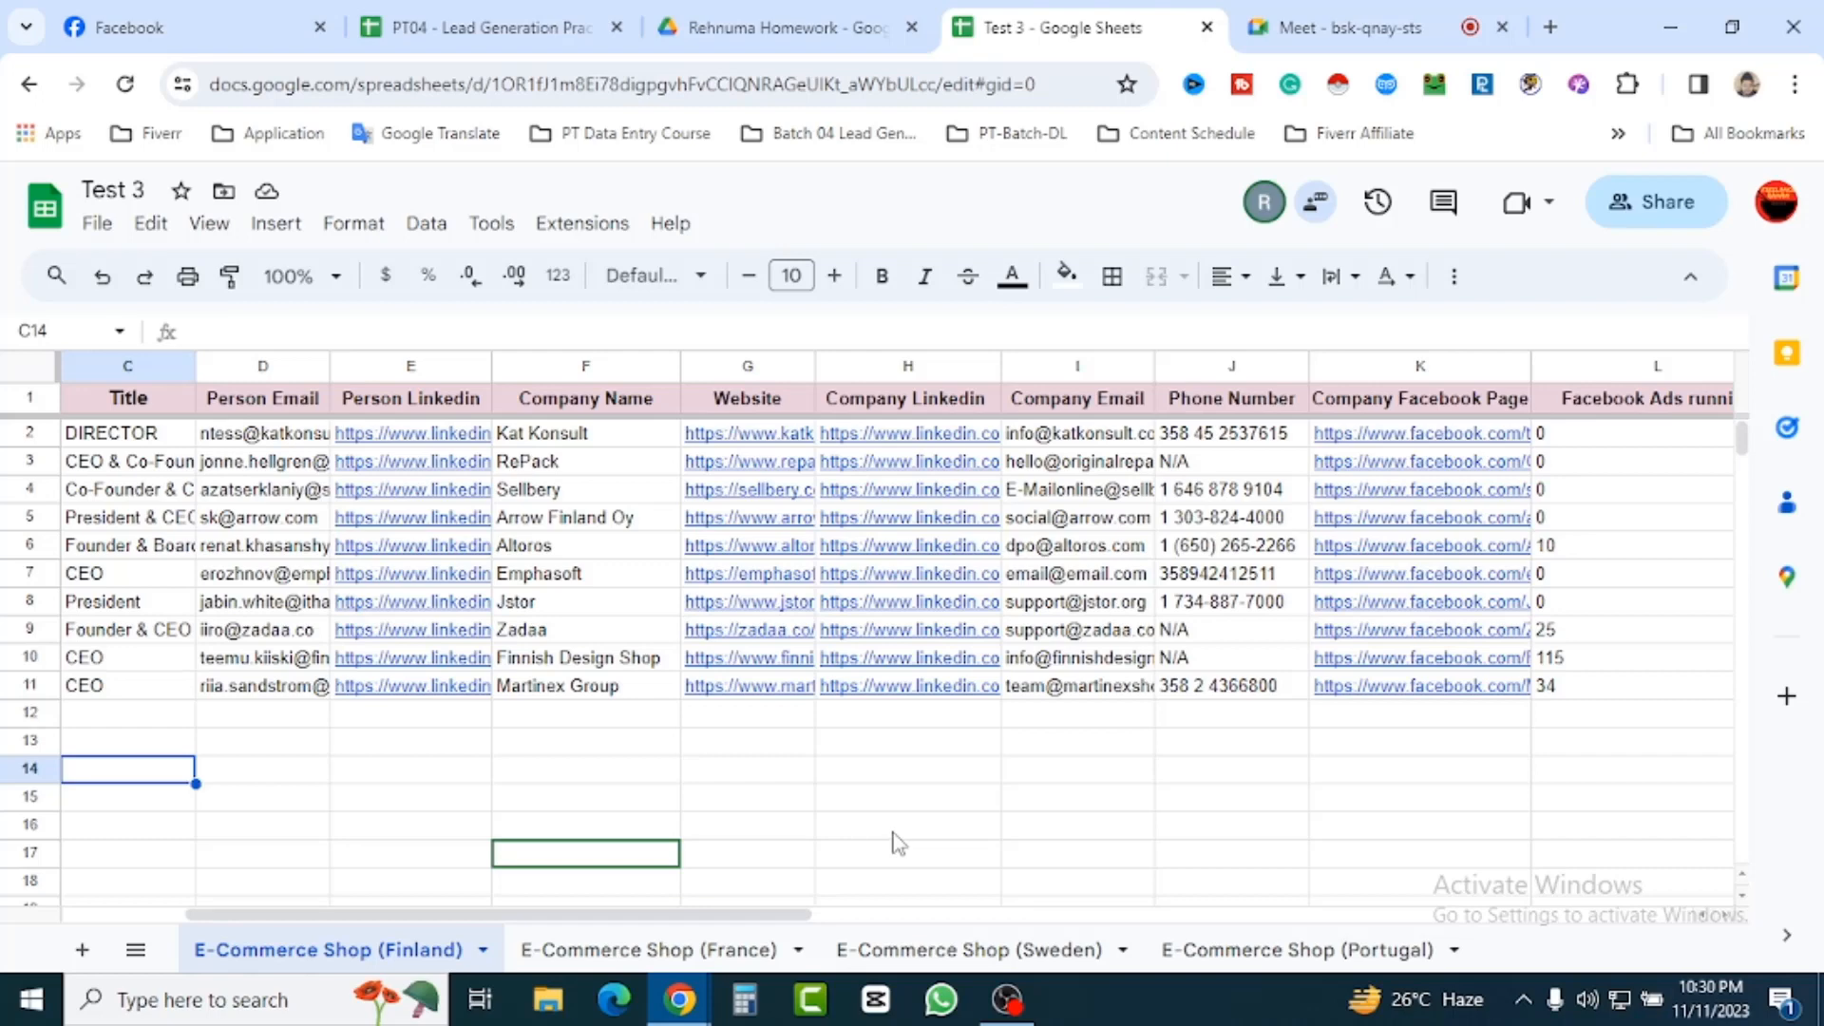
pyautogui.click(894, 833)
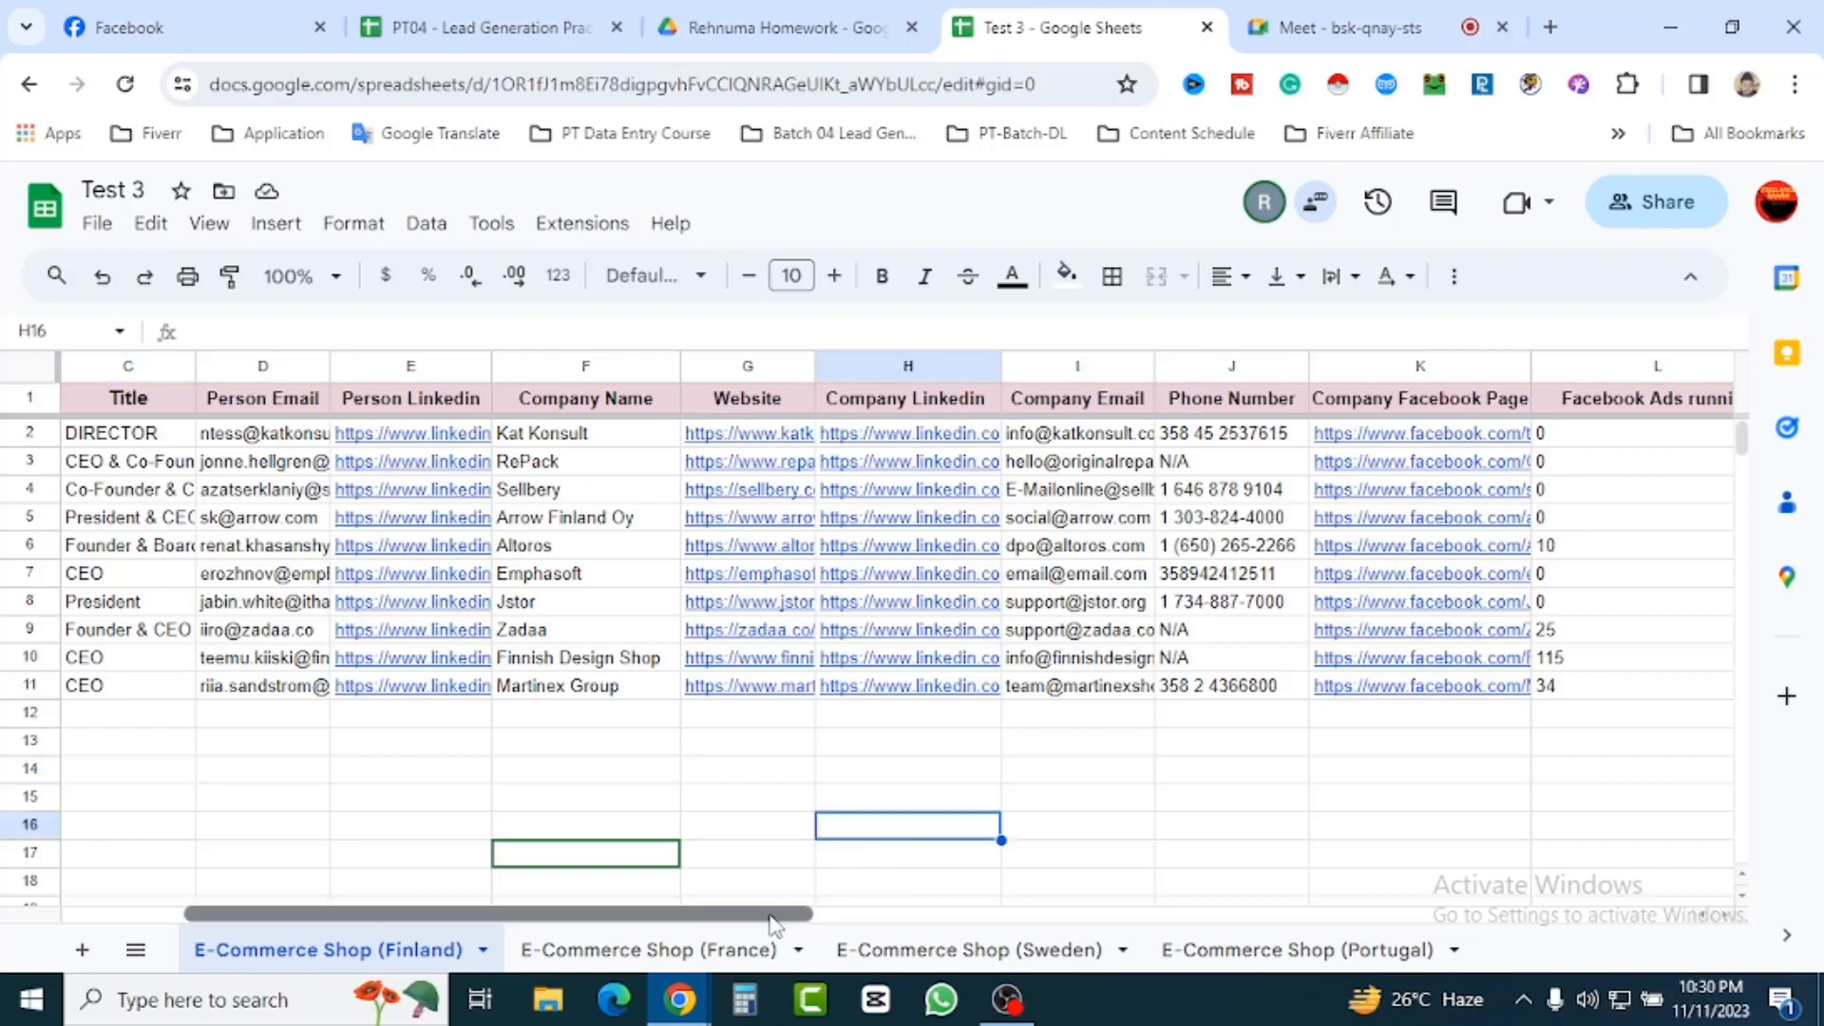
pyautogui.moveTo(805, 913); pyautogui.dragTo(933, 914)
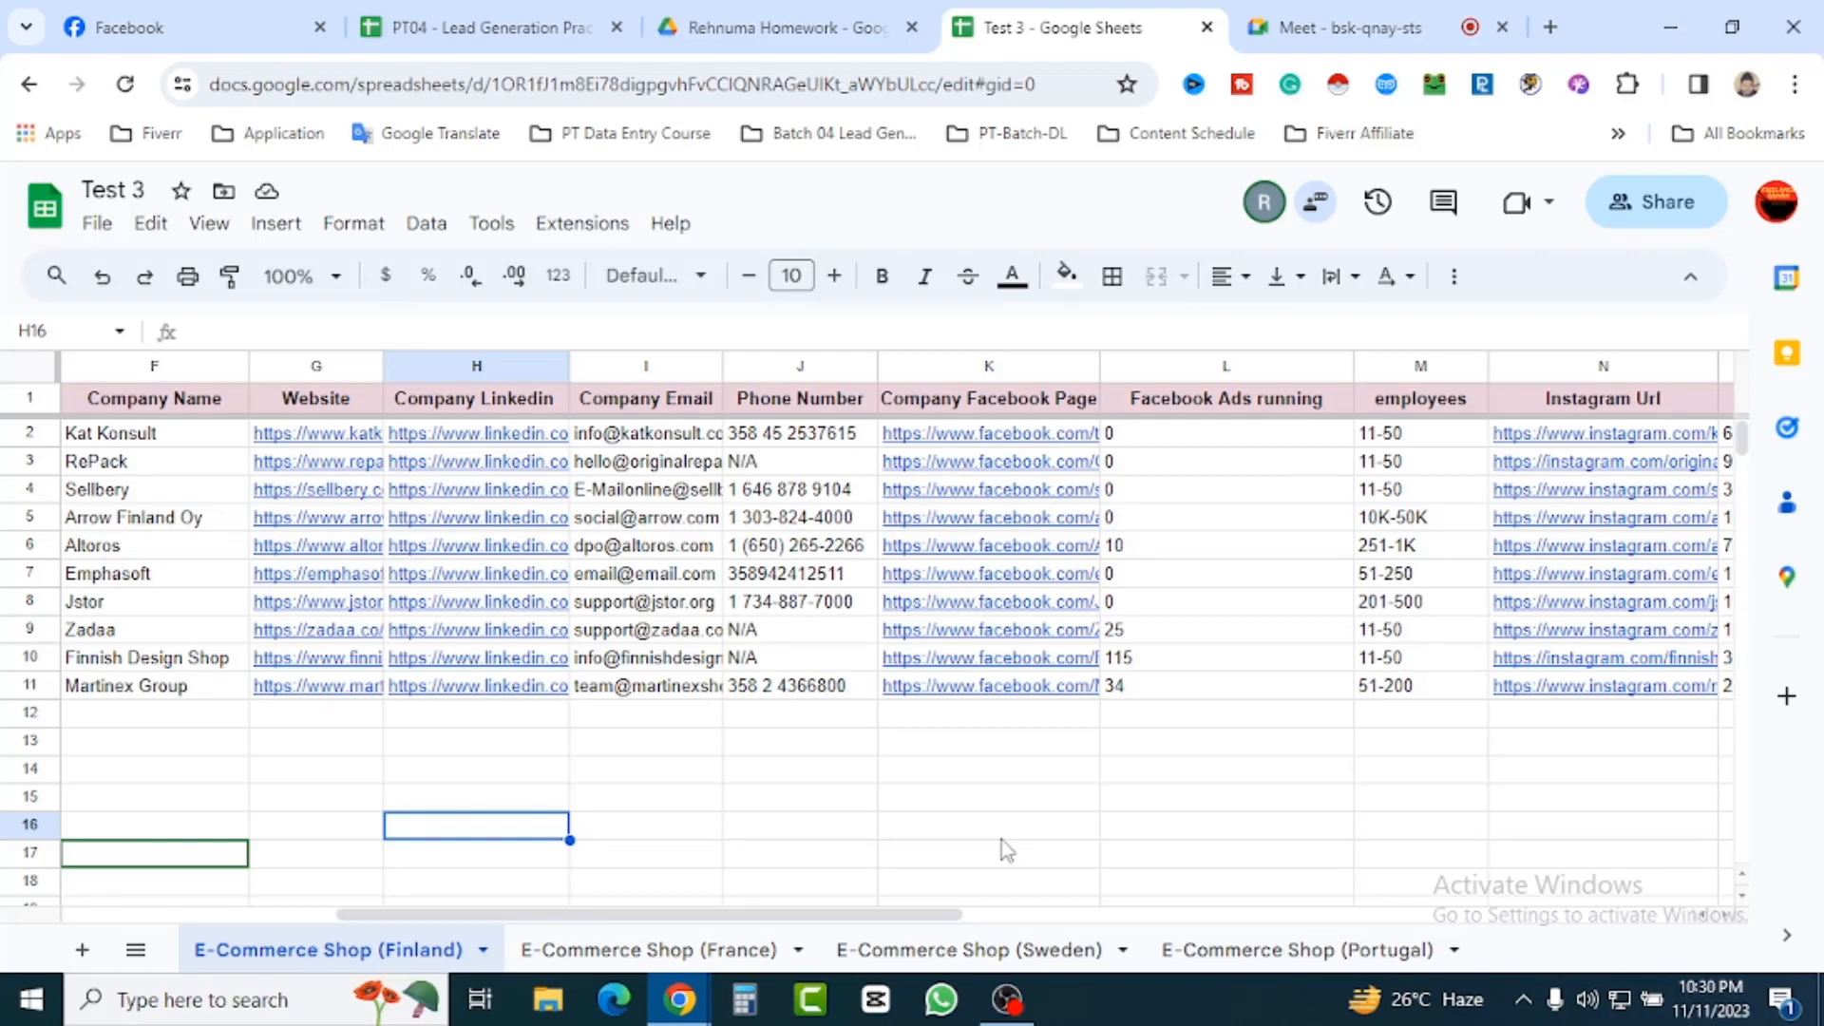
# Check the France sheet, glance at the Google Meet call, look at the Sweden sheet, and return to the Finland sheet's first columns
pyautogui.hotkey('ctrl', 'pagedown')
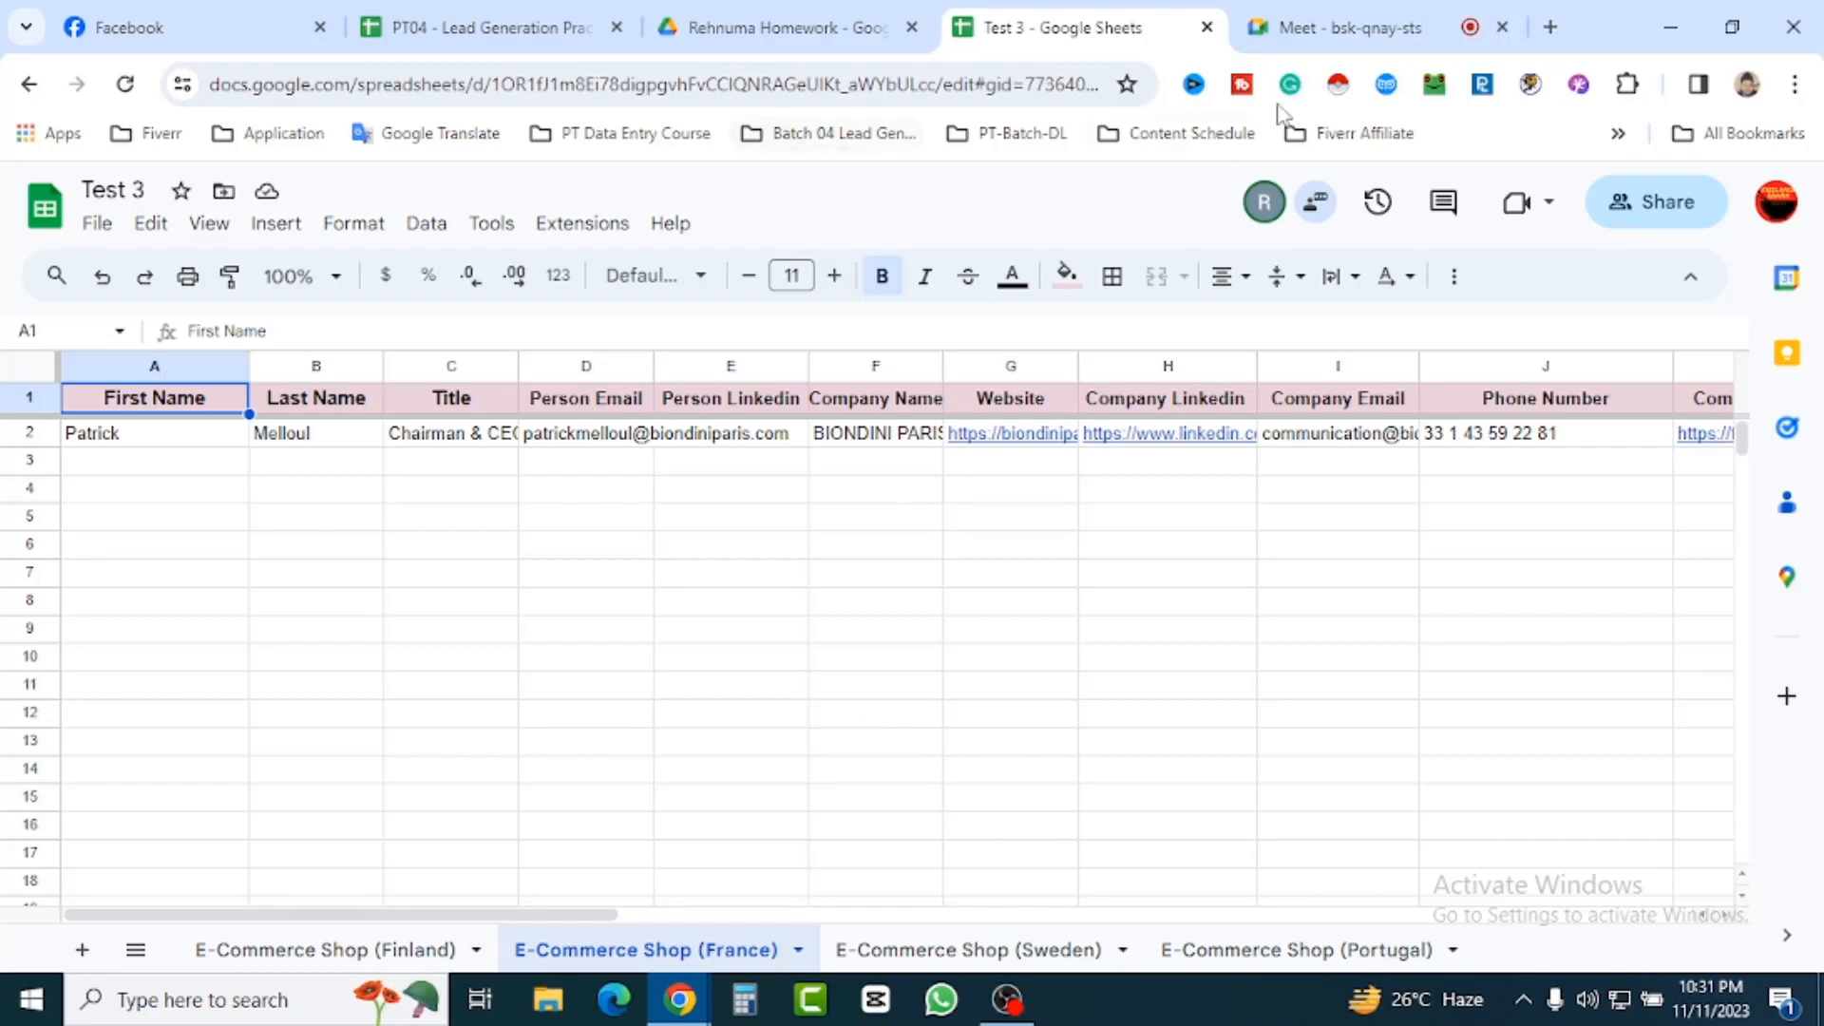
pyautogui.click(1349, 27)
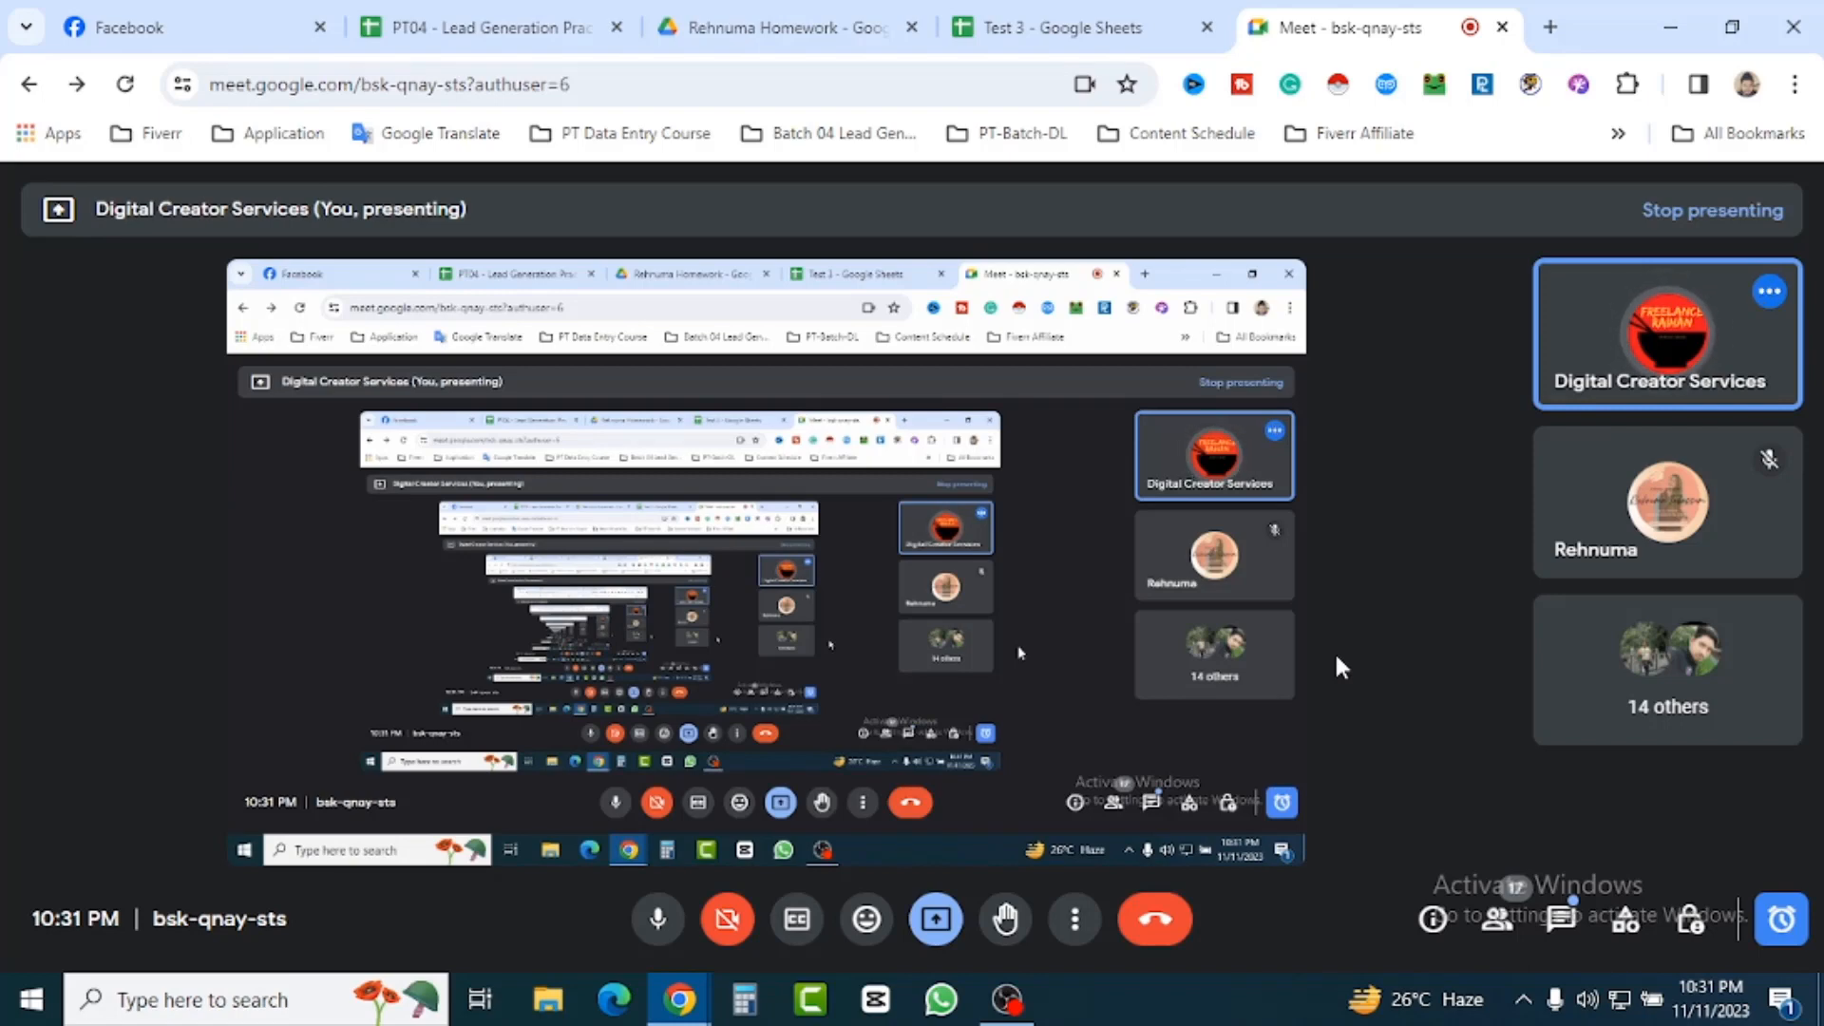
pyautogui.click(1054, 26)
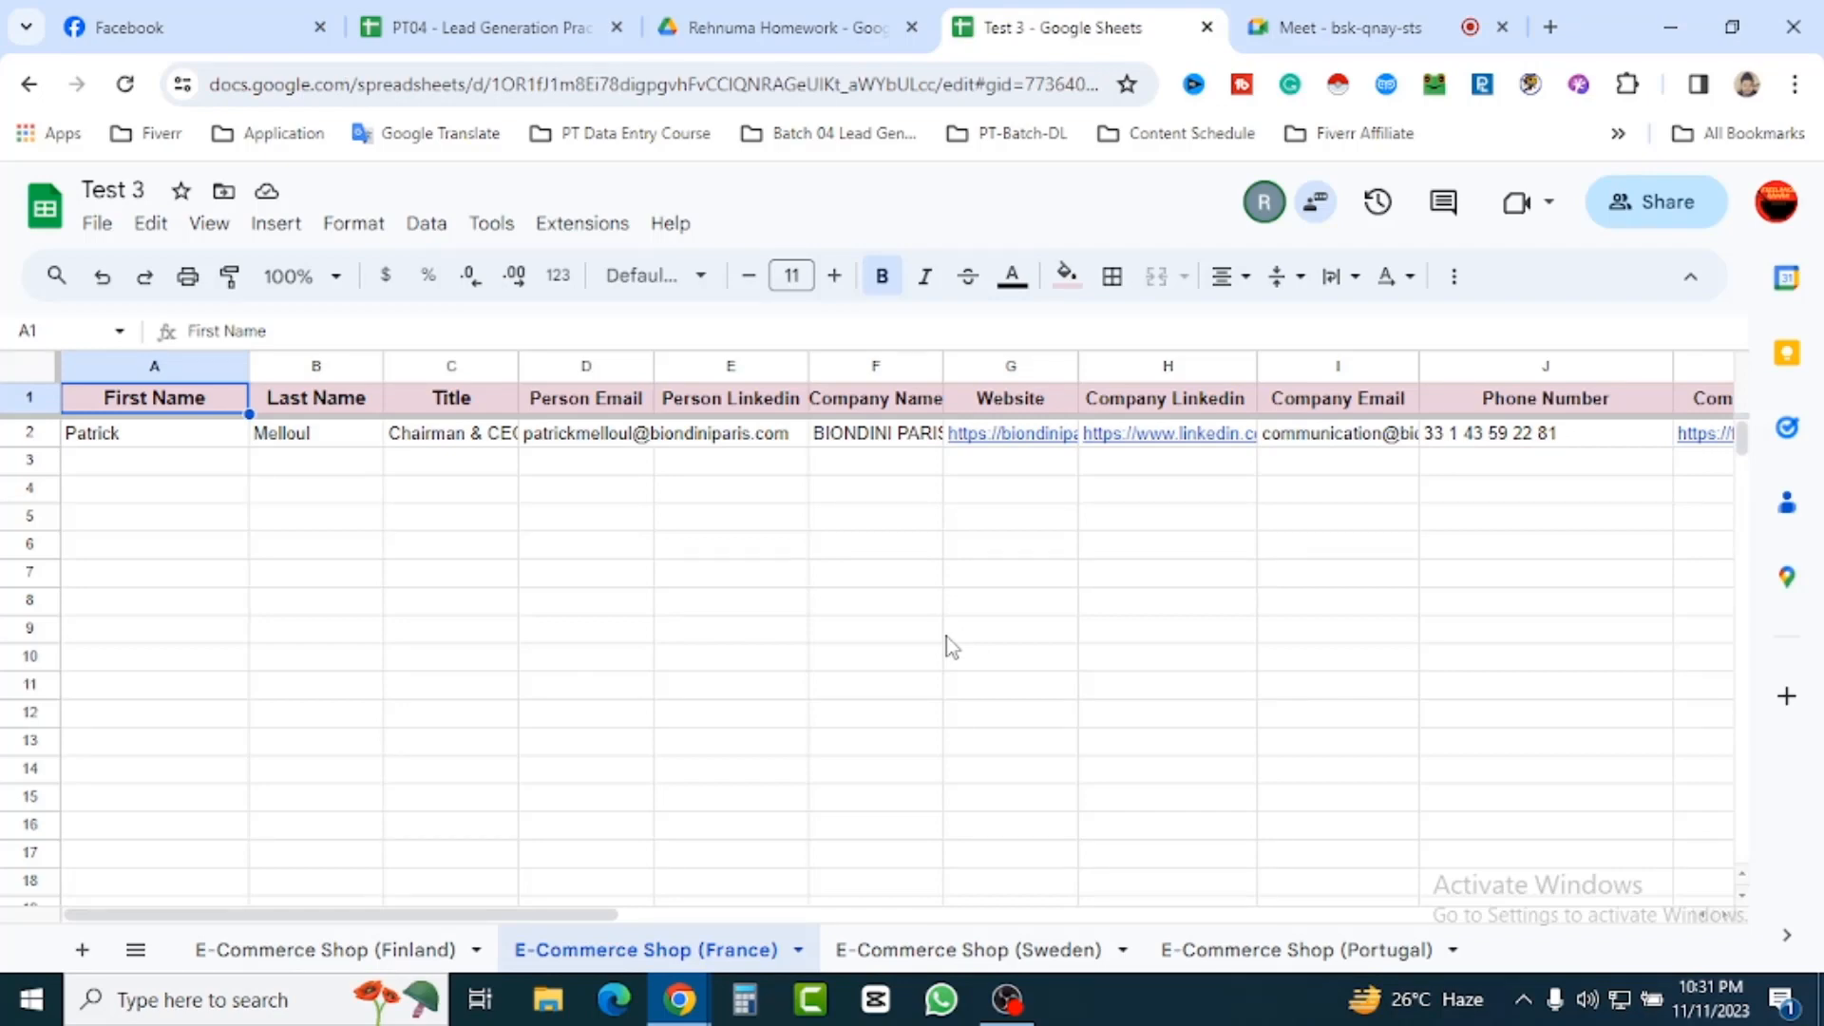
pyautogui.click(988, 949)
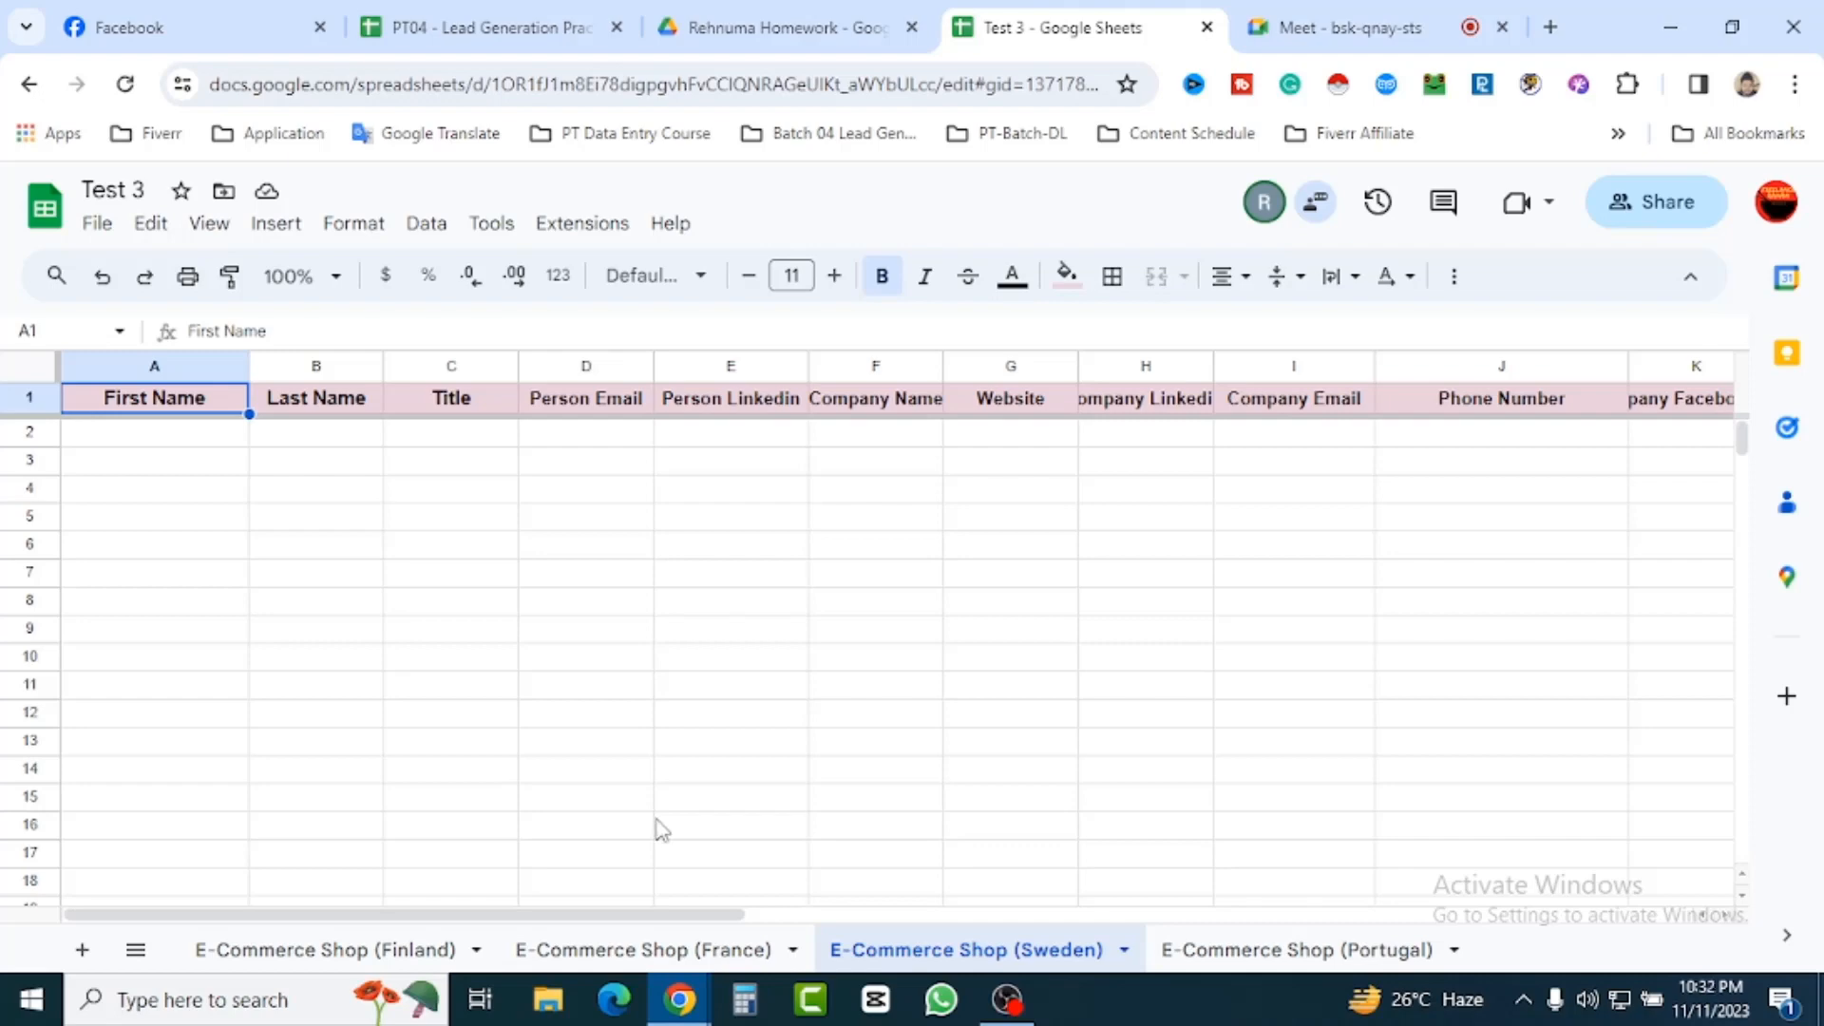
pyautogui.click(323, 952)
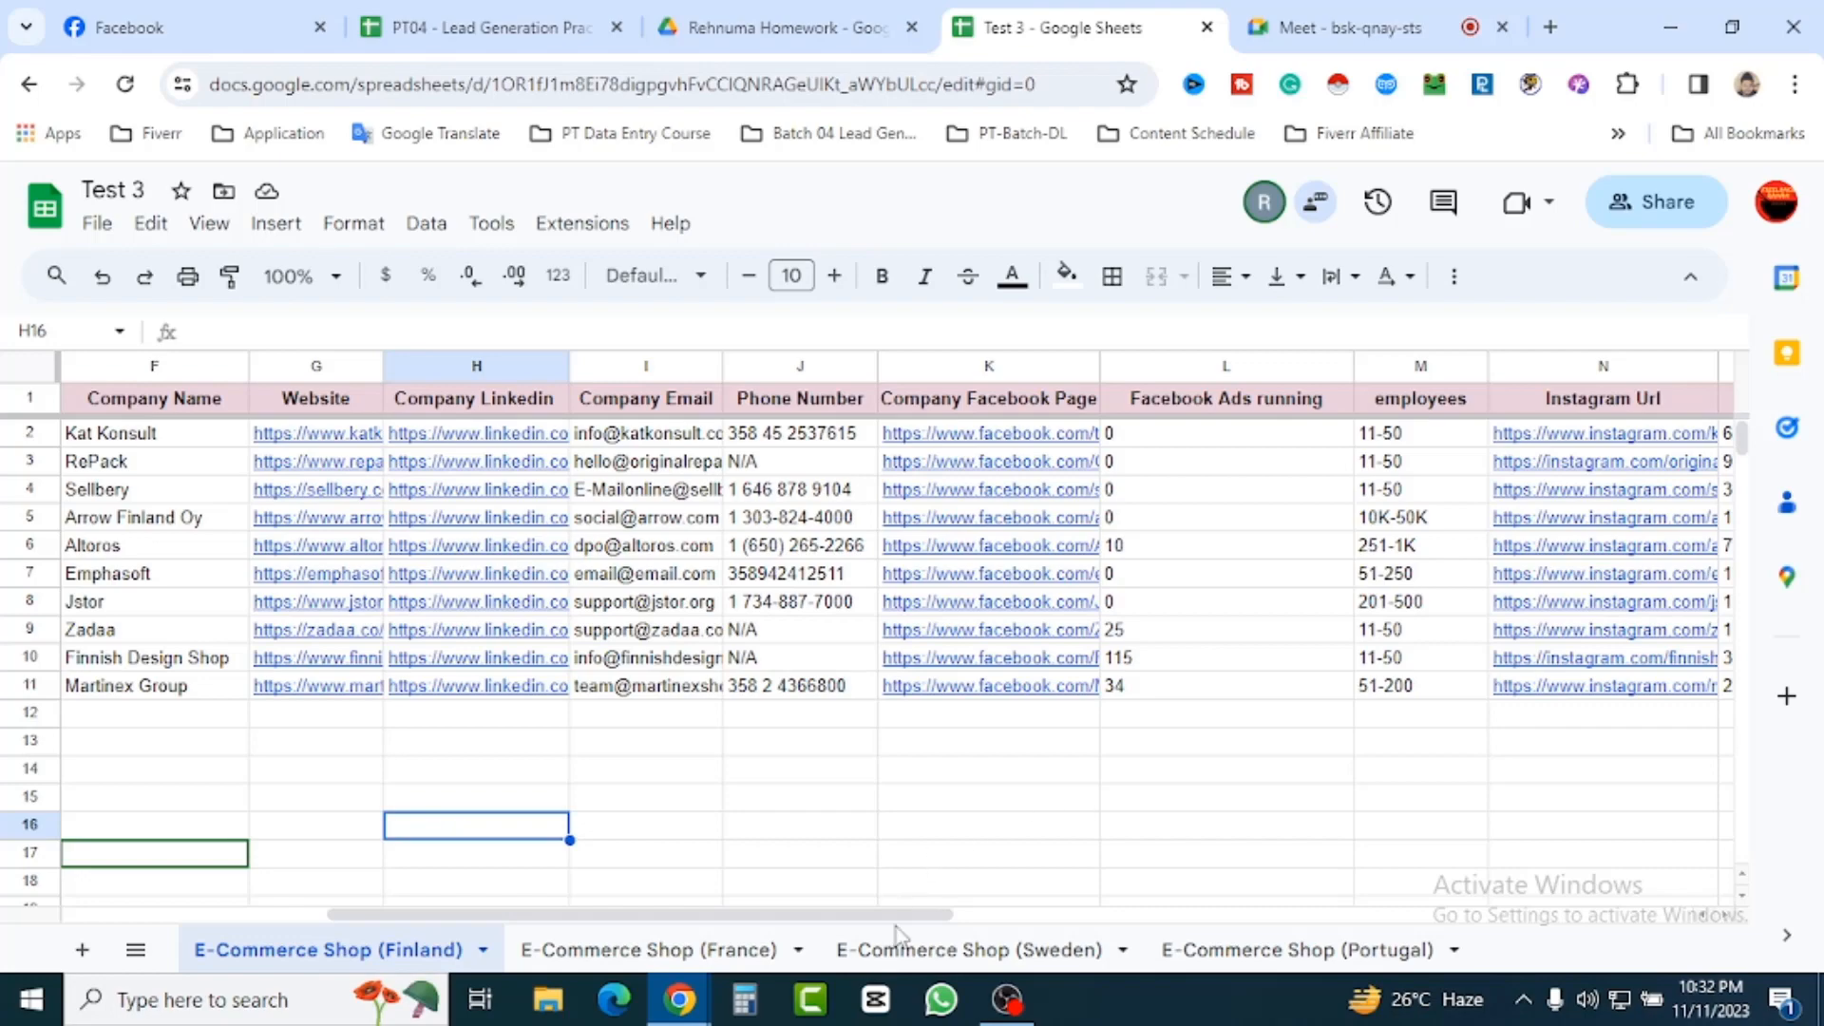
pyautogui.moveTo(839, 913); pyautogui.dragTo(375, 955)
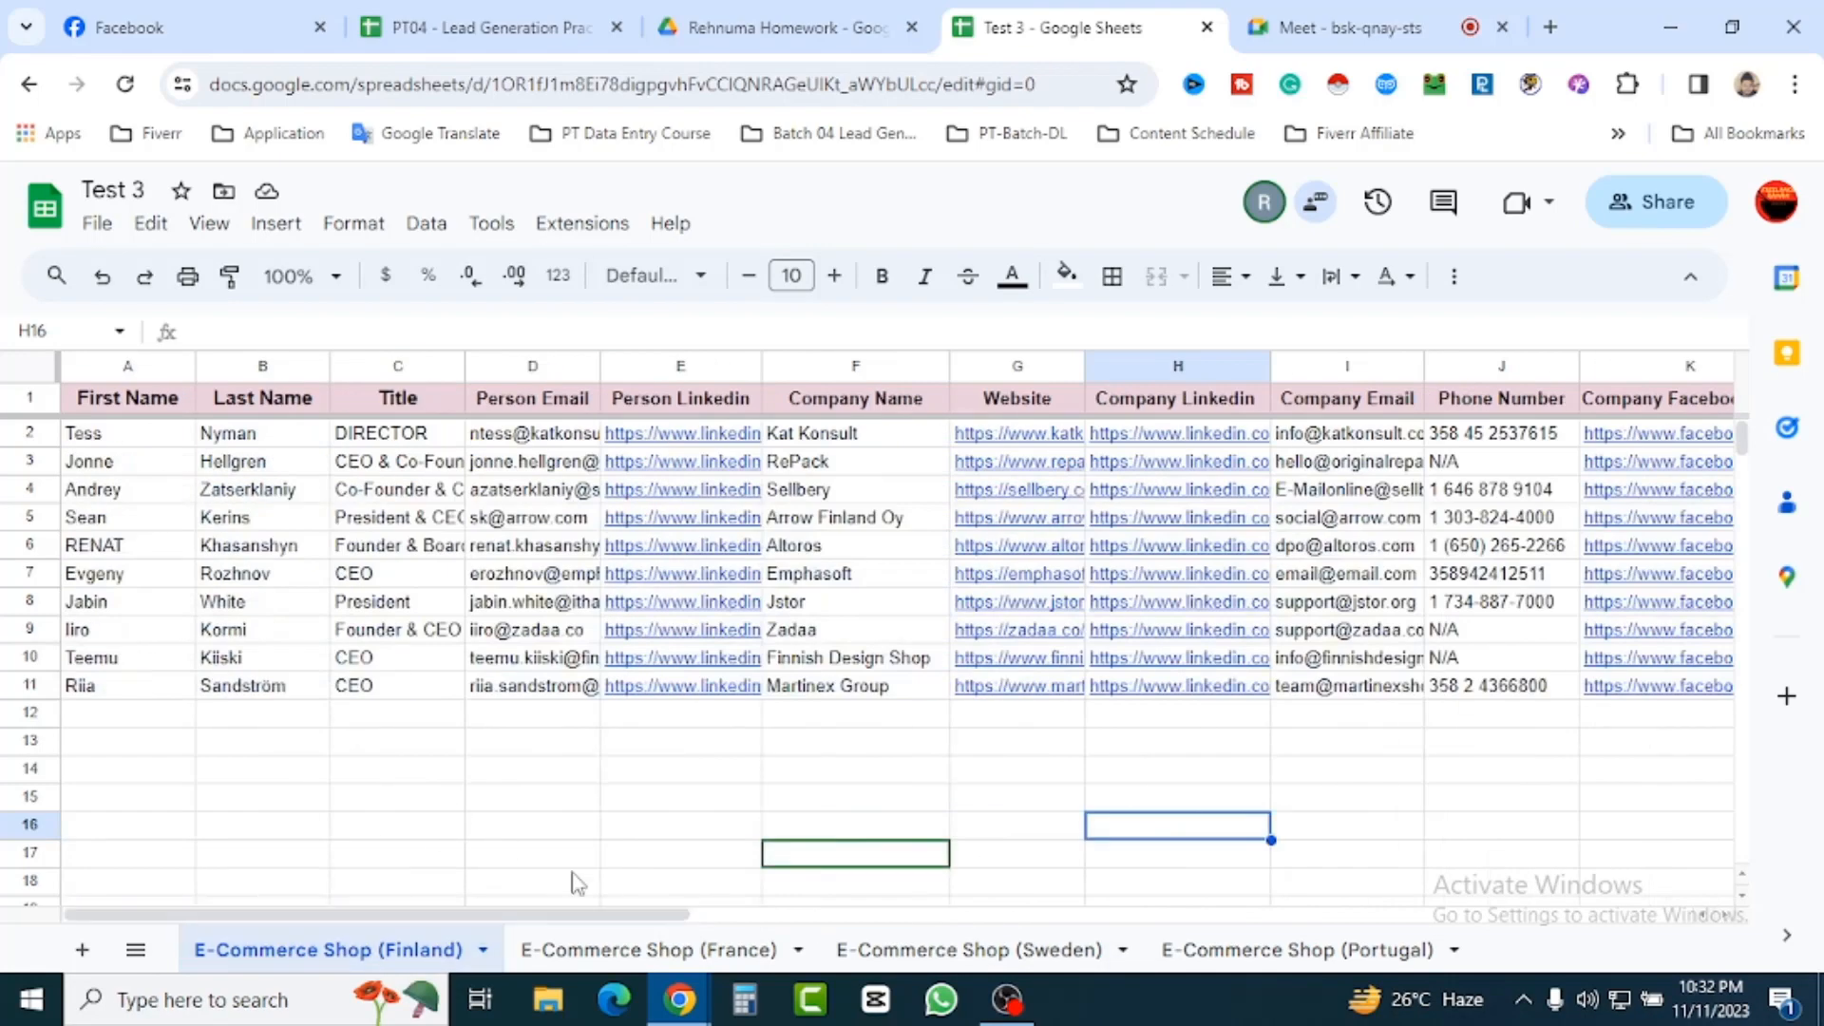
# Look through the France, Sweden and Portugal sheets in turn, and return to the Finland sheet
pyautogui.click(665, 950)
pyautogui.click(962, 950)
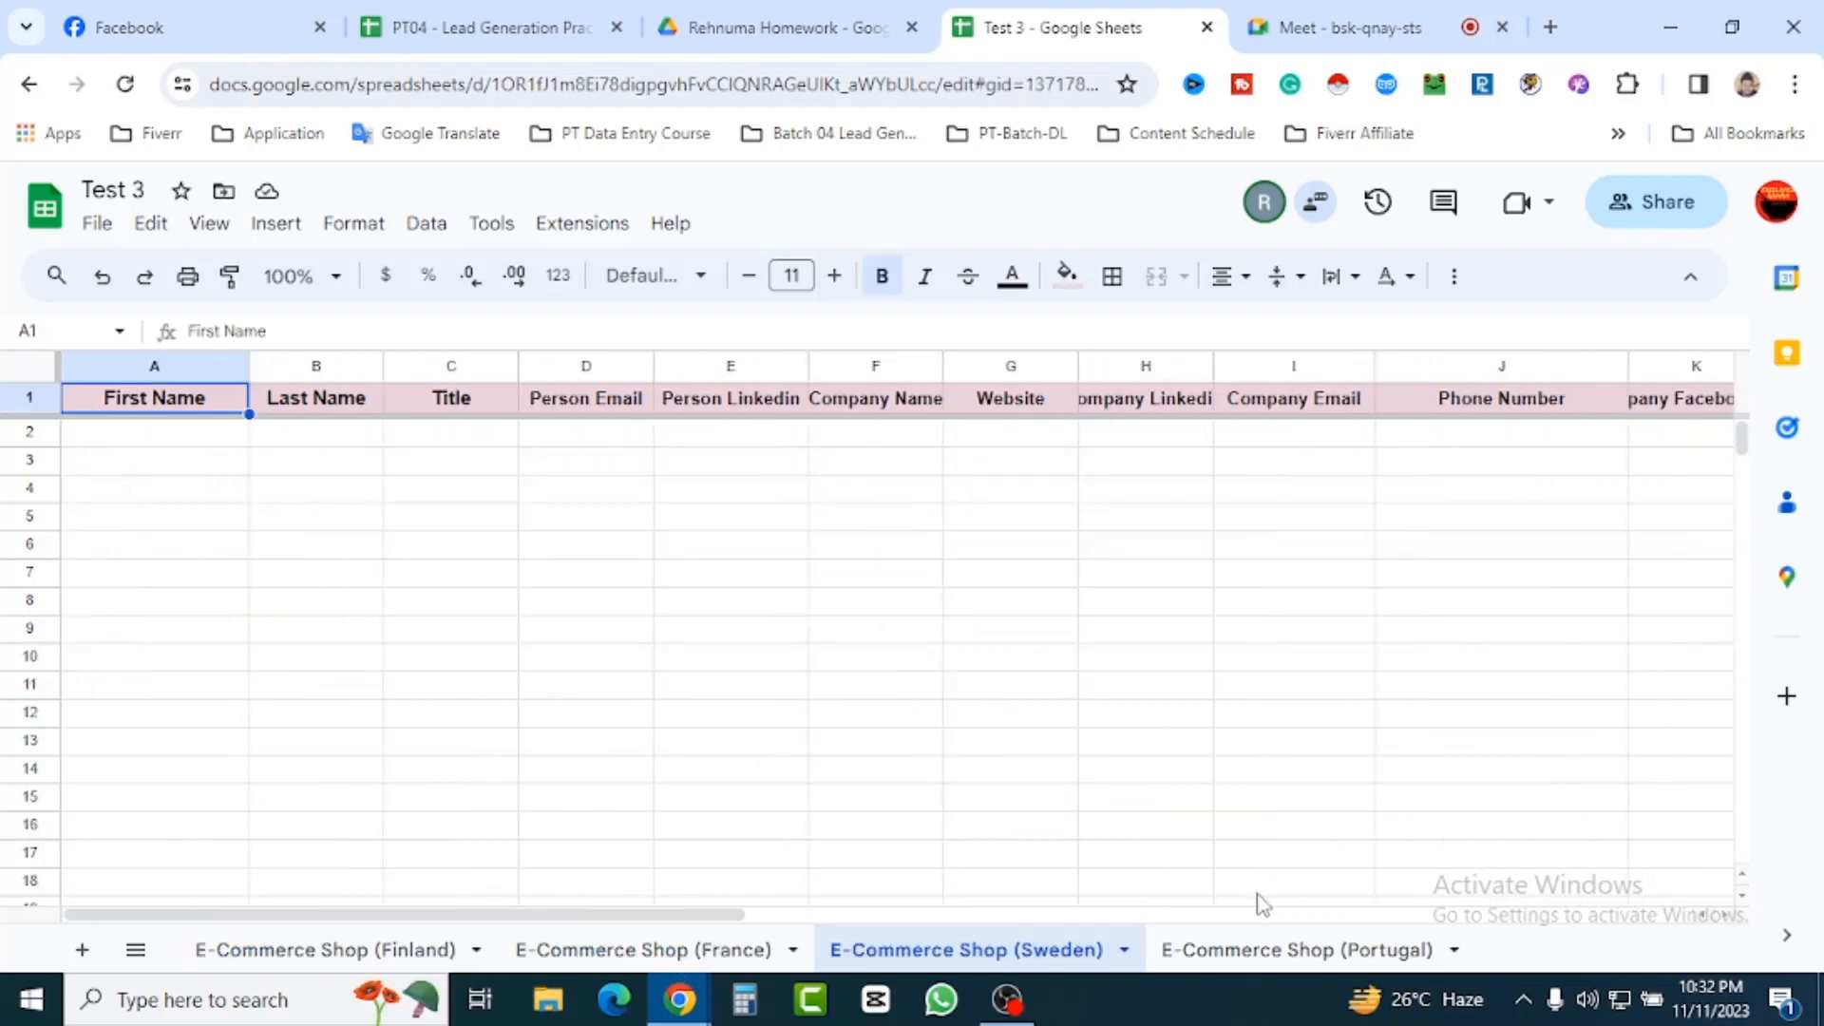
pyautogui.click(1329, 950)
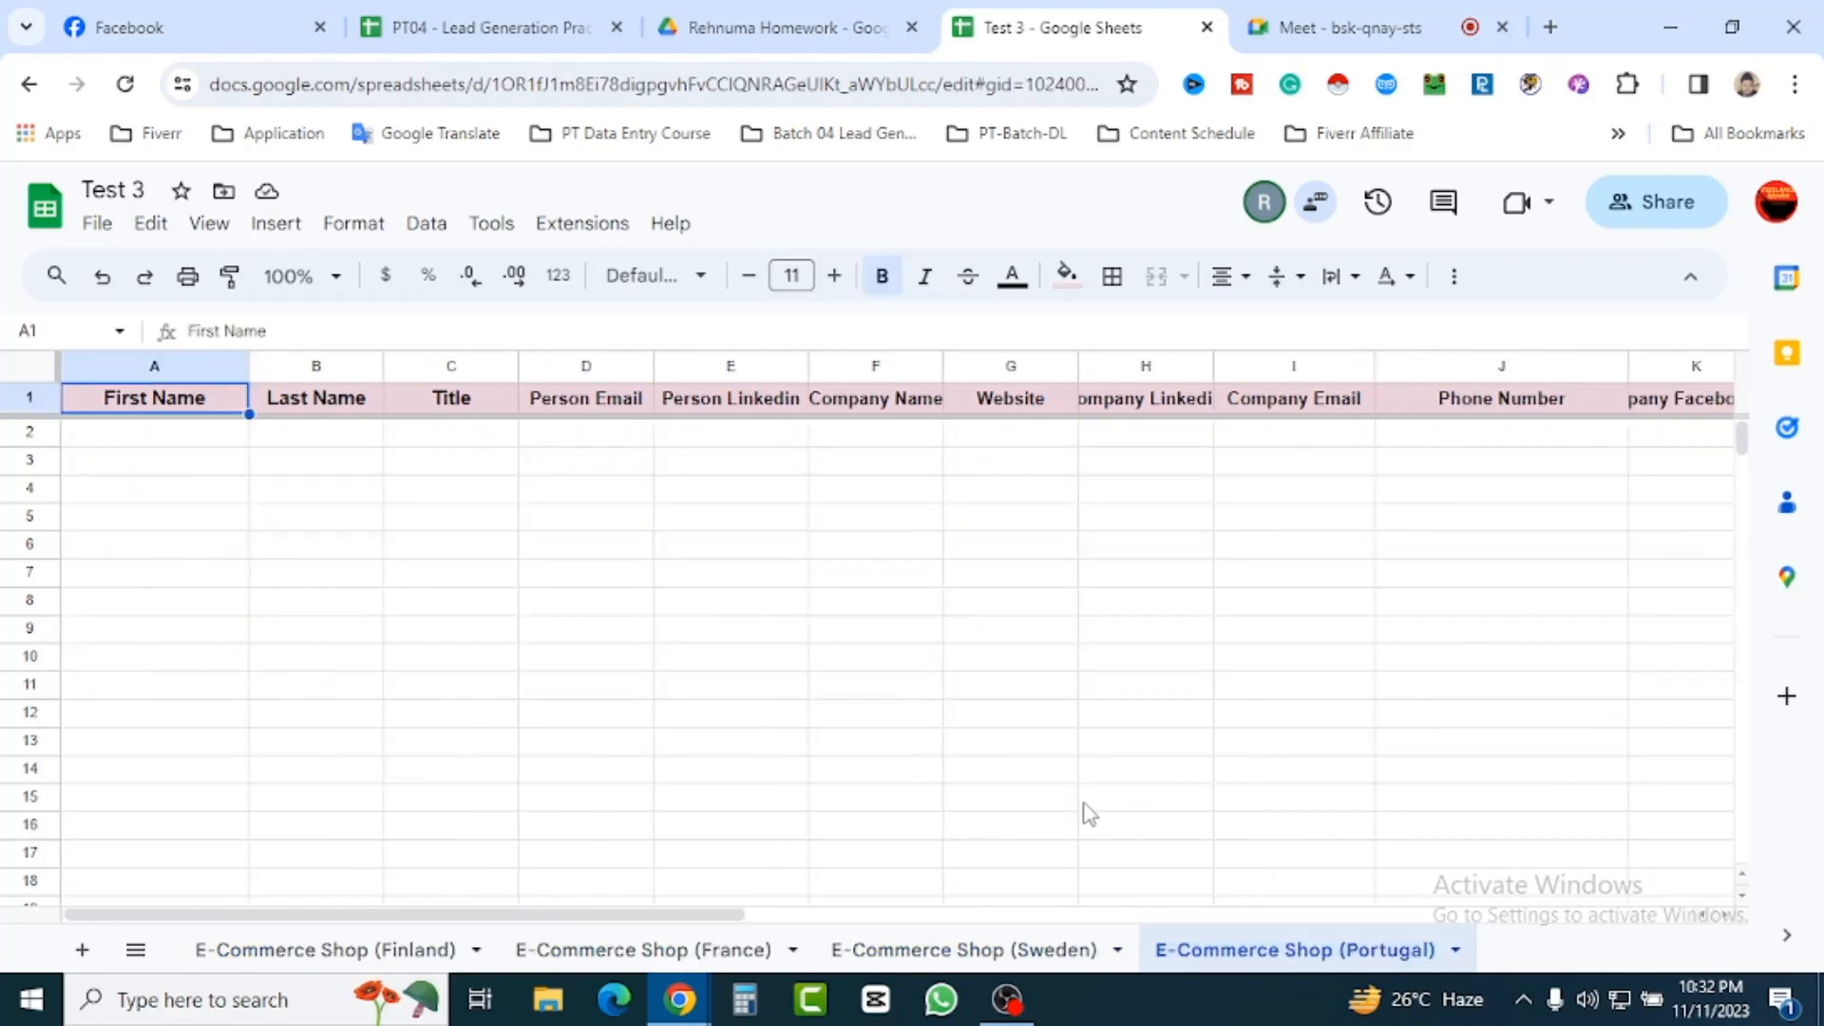
pyautogui.click(327, 950)
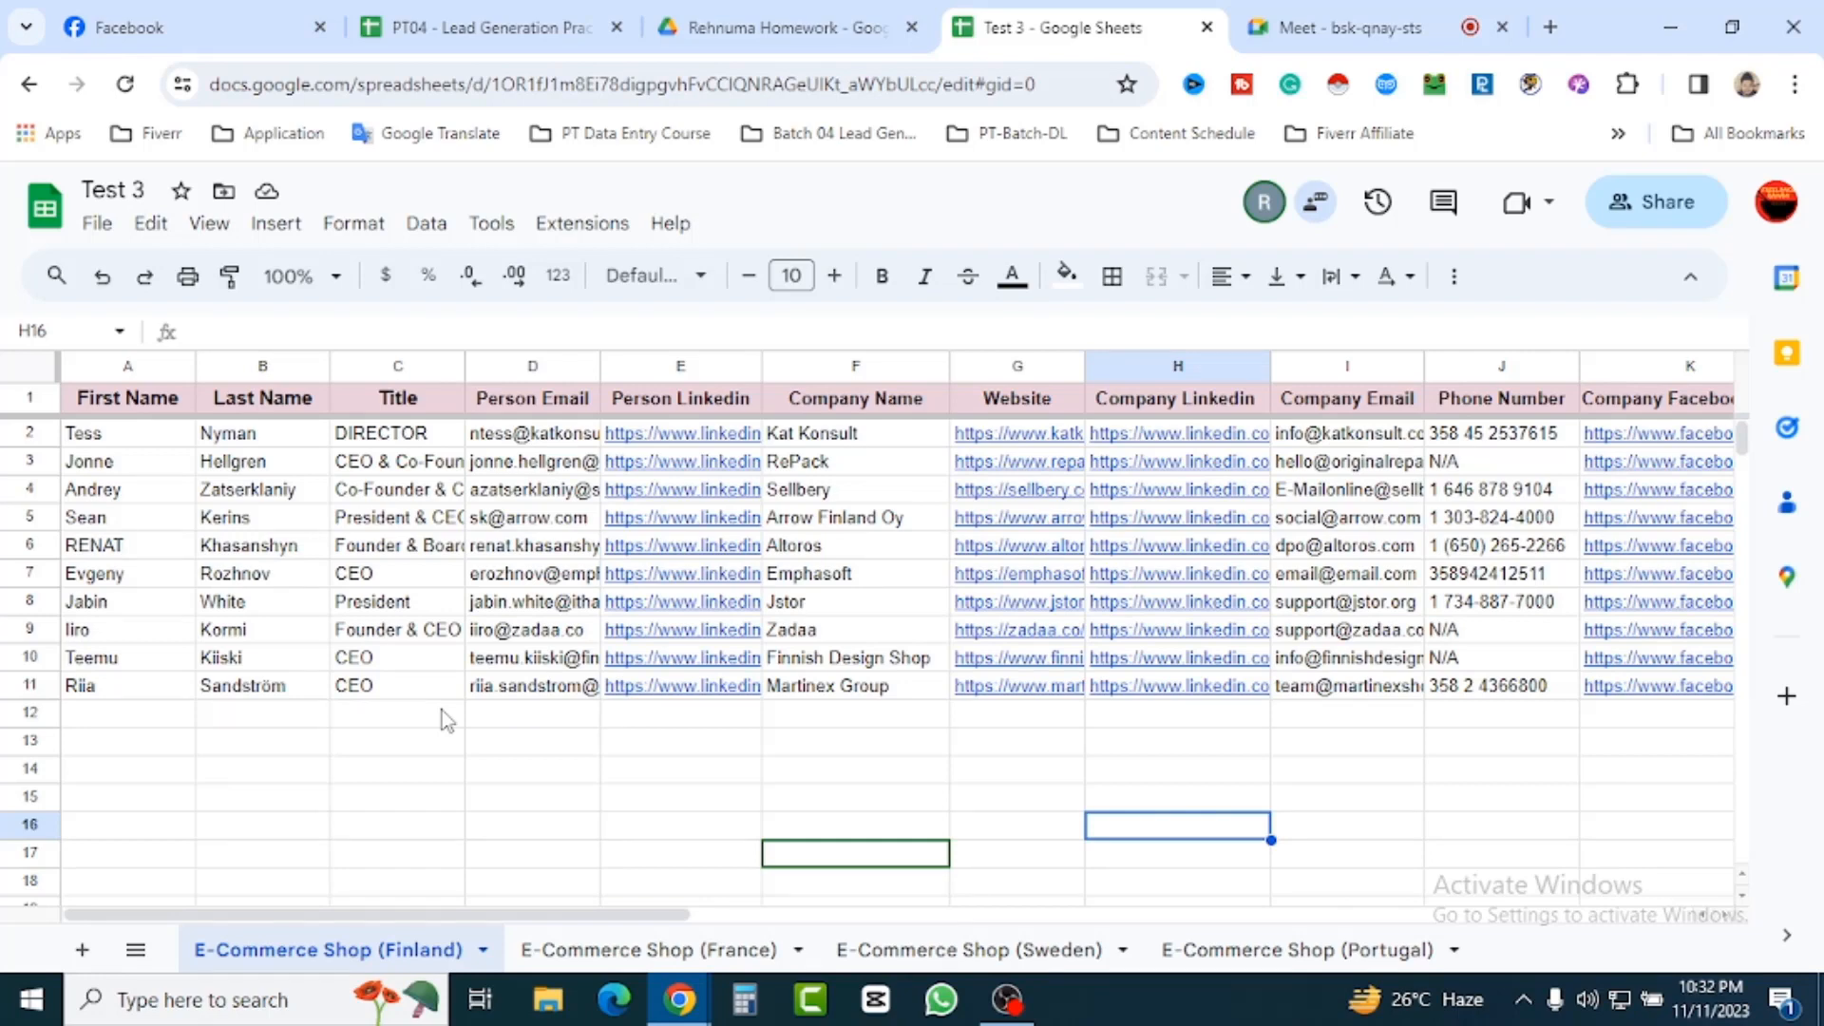
# Open Martinex Group's company Facebook page link from the Finland sheet, and check that row's Facebook Ads running cell
pyautogui.moveTo(692, 915); pyautogui.dragTo(1007, 917)
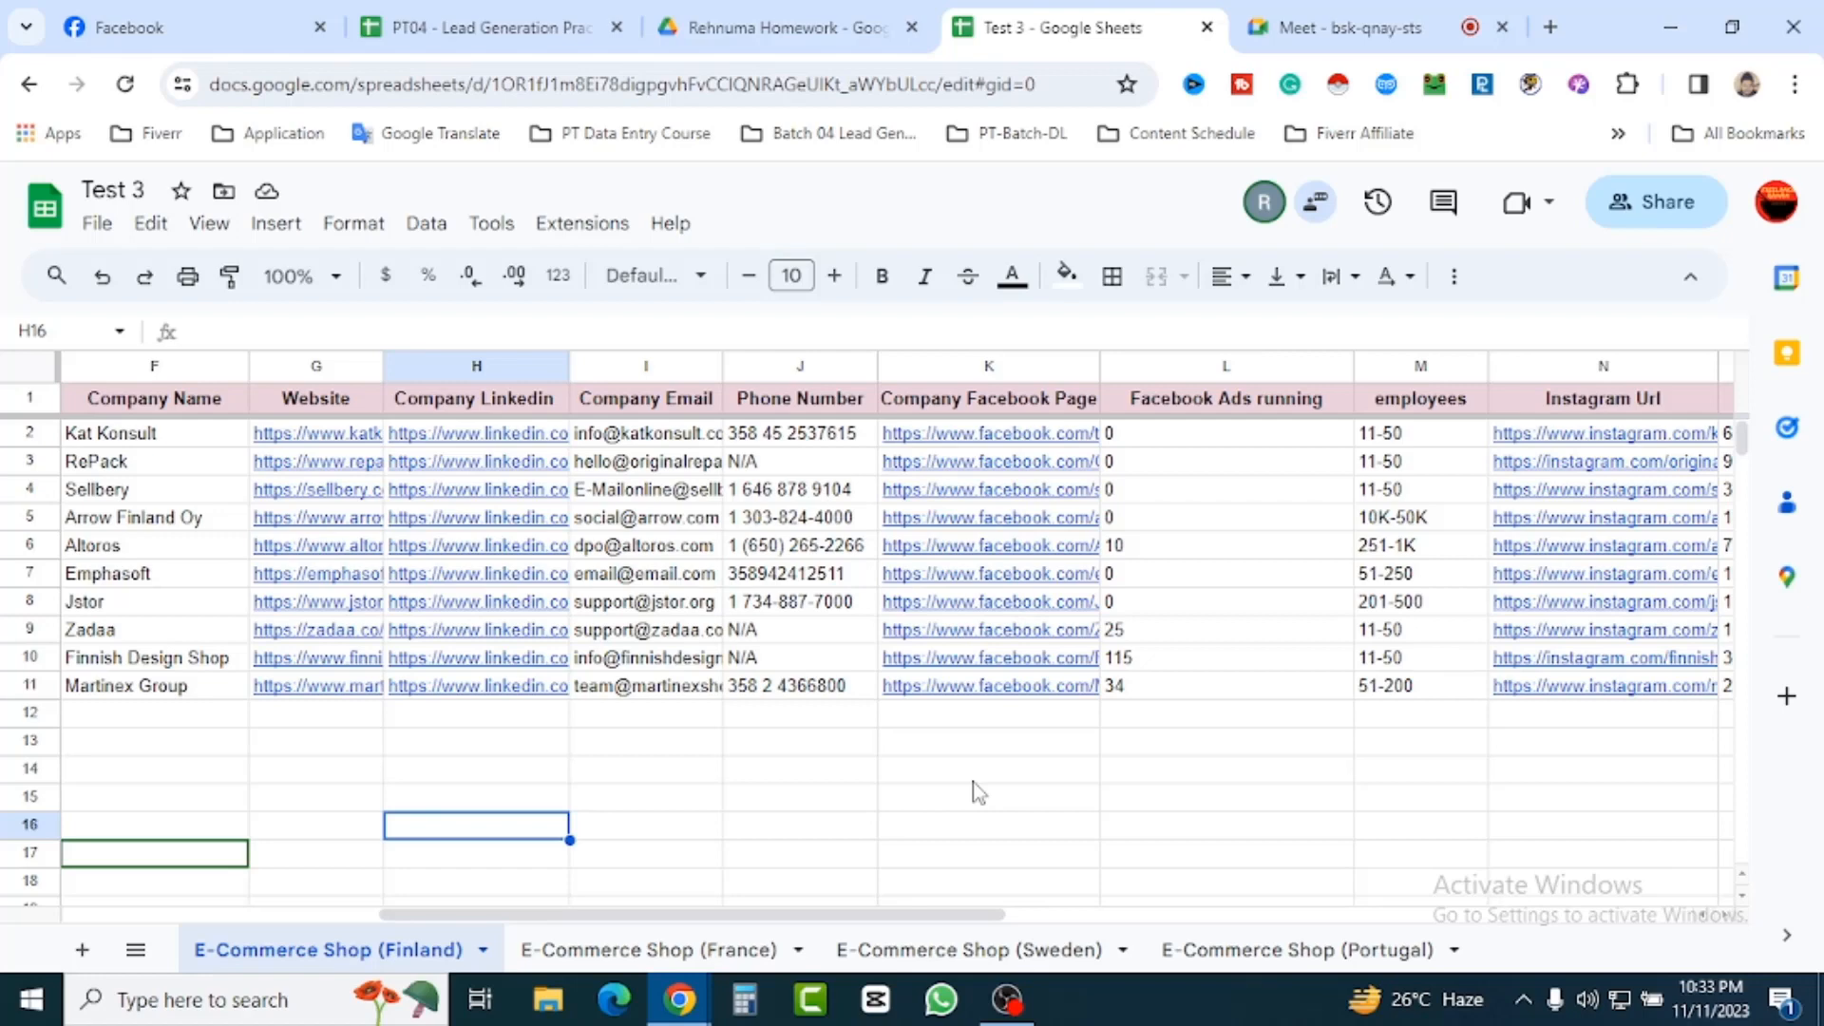
pyautogui.click(1013, 692)
pyautogui.click(1079, 730)
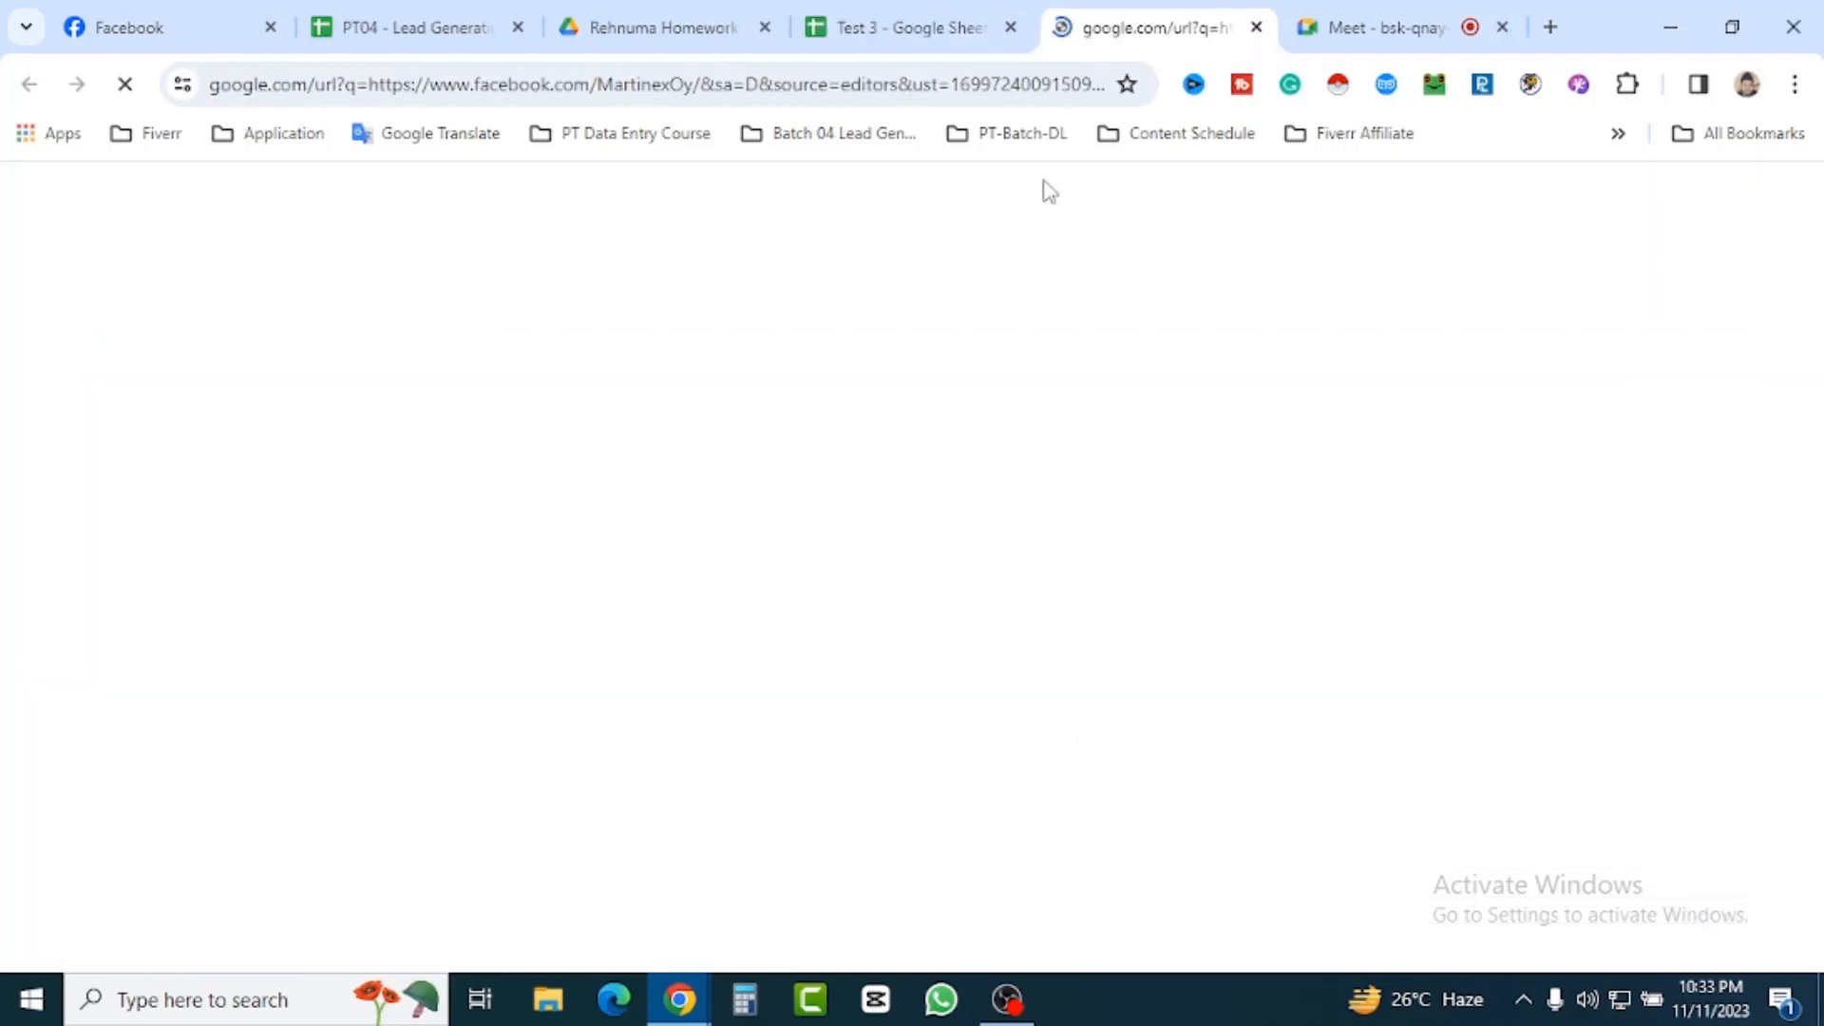
pyautogui.click(926, 26)
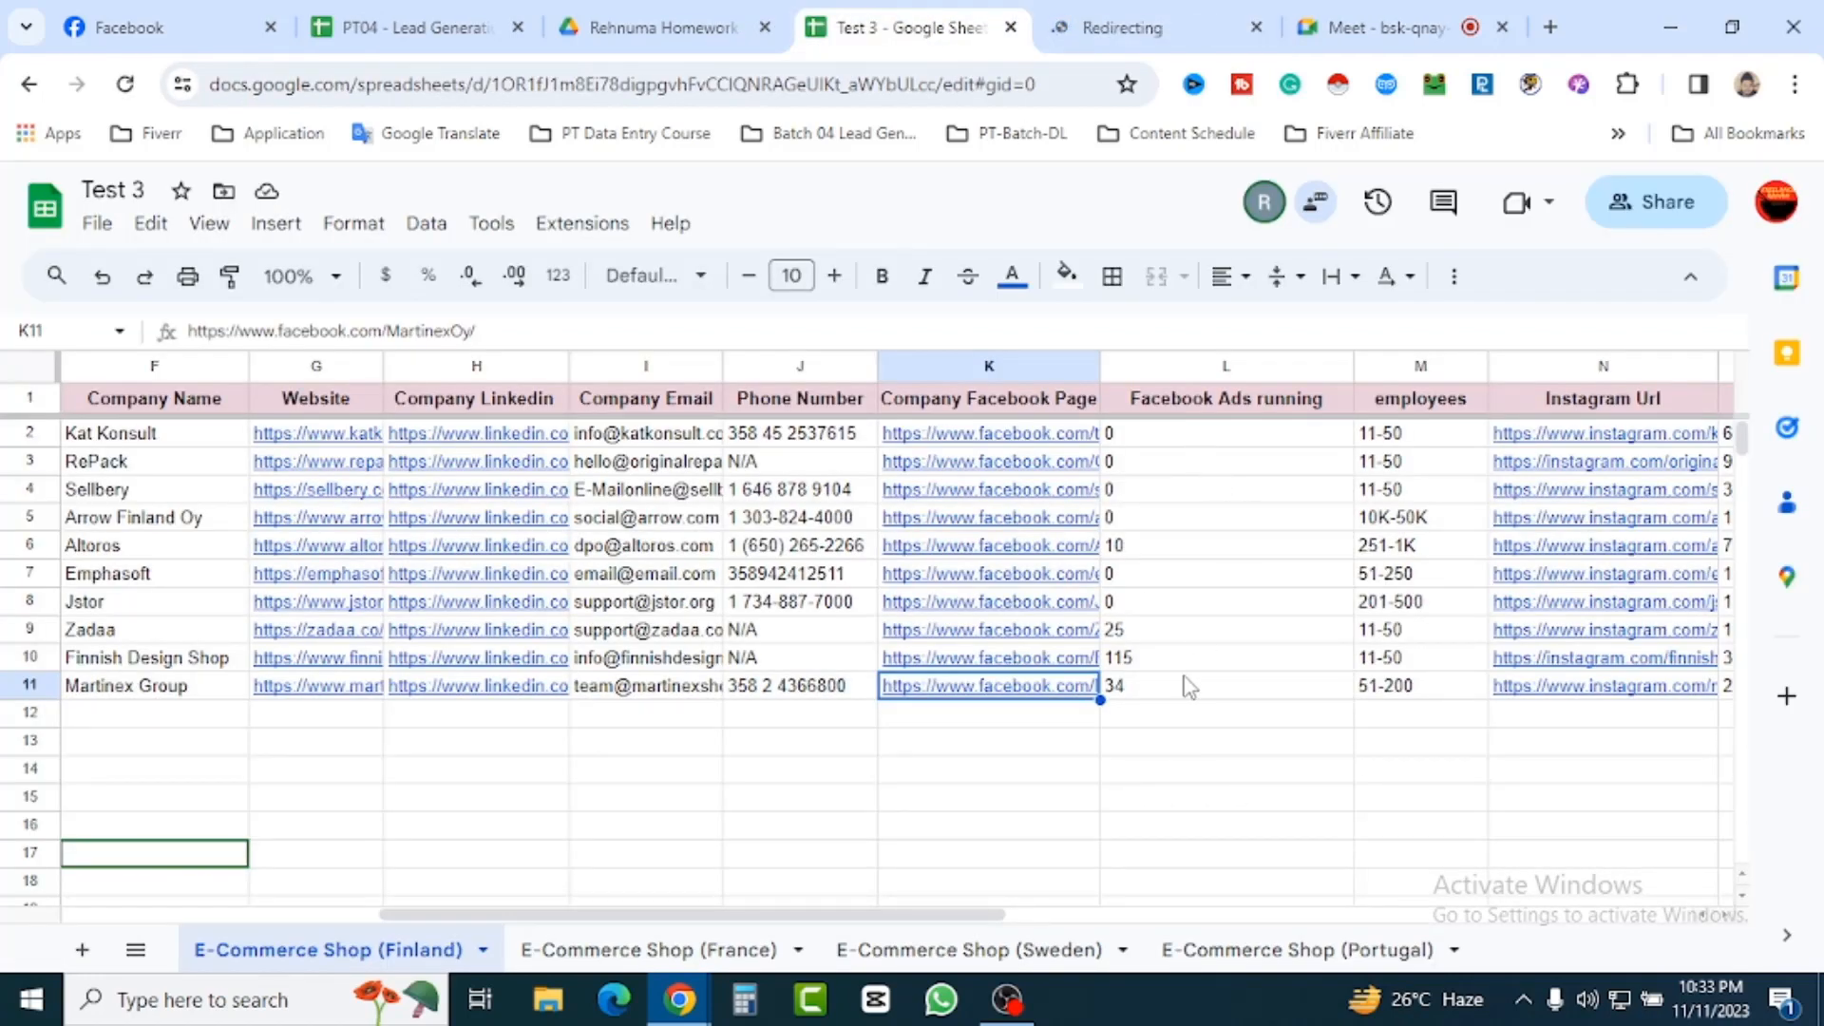
pyautogui.press('Right')
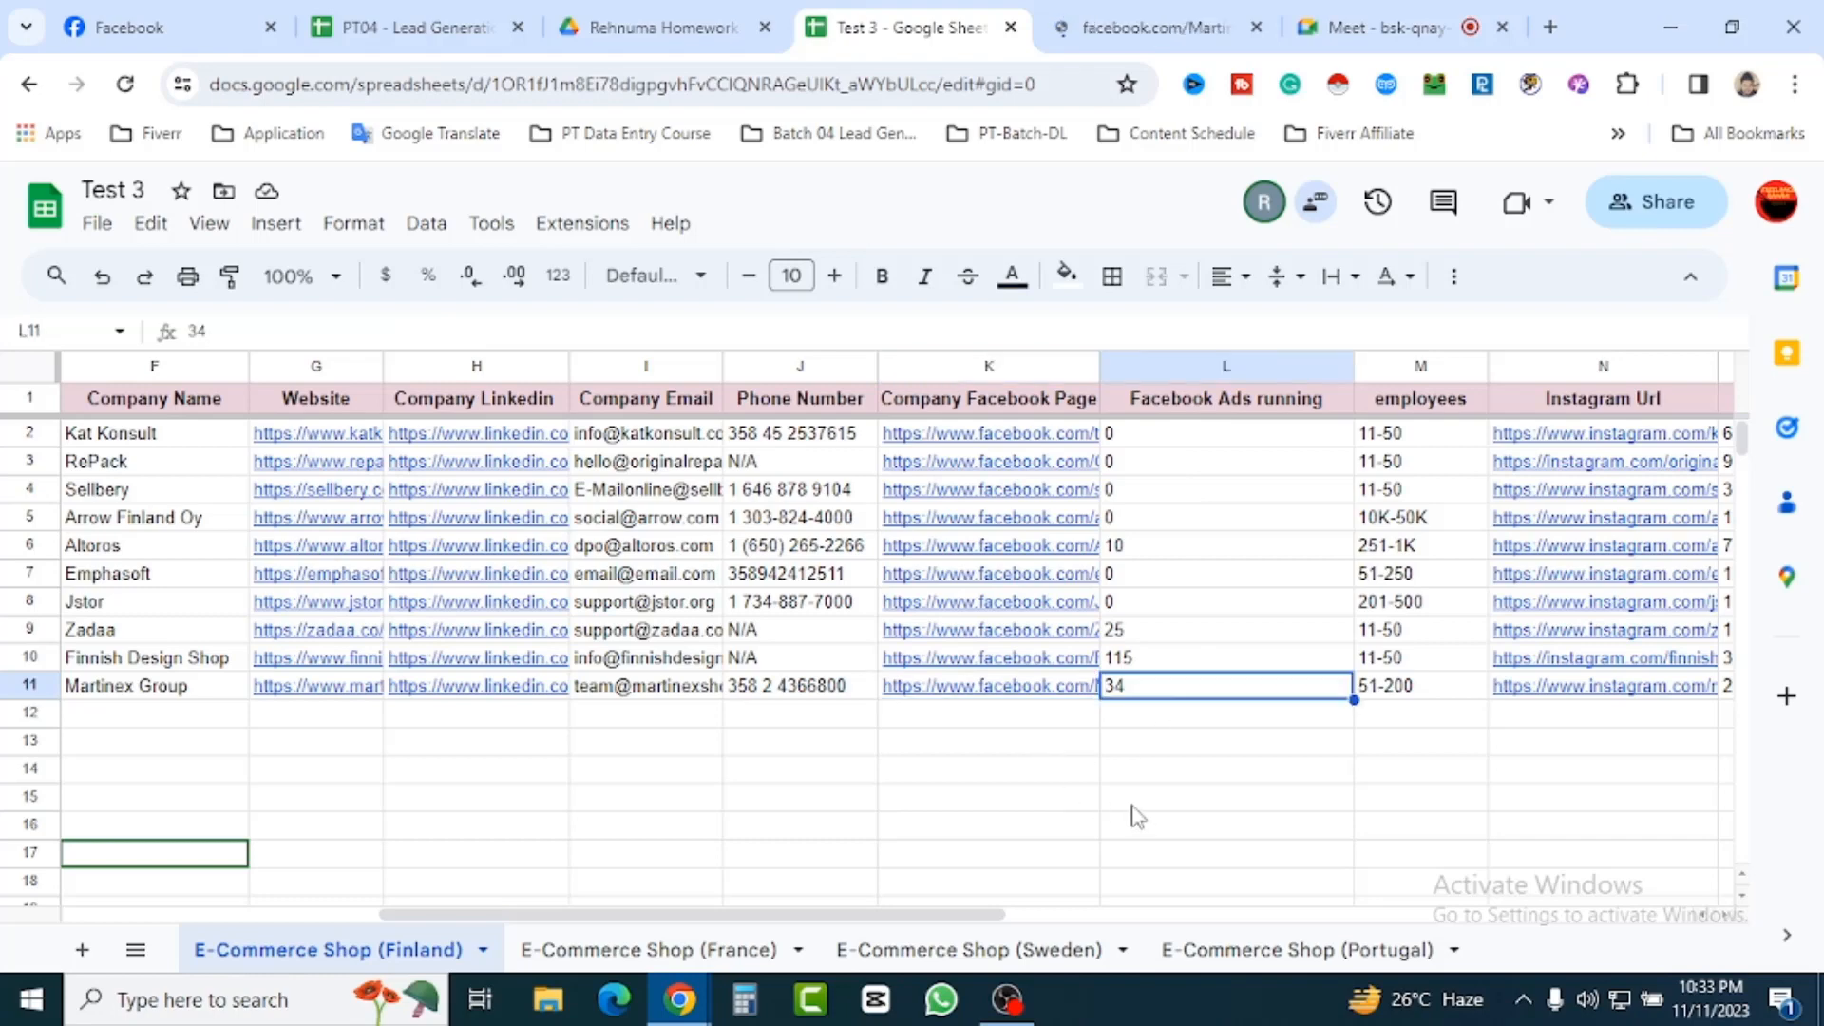
pyautogui.click(1160, 742)
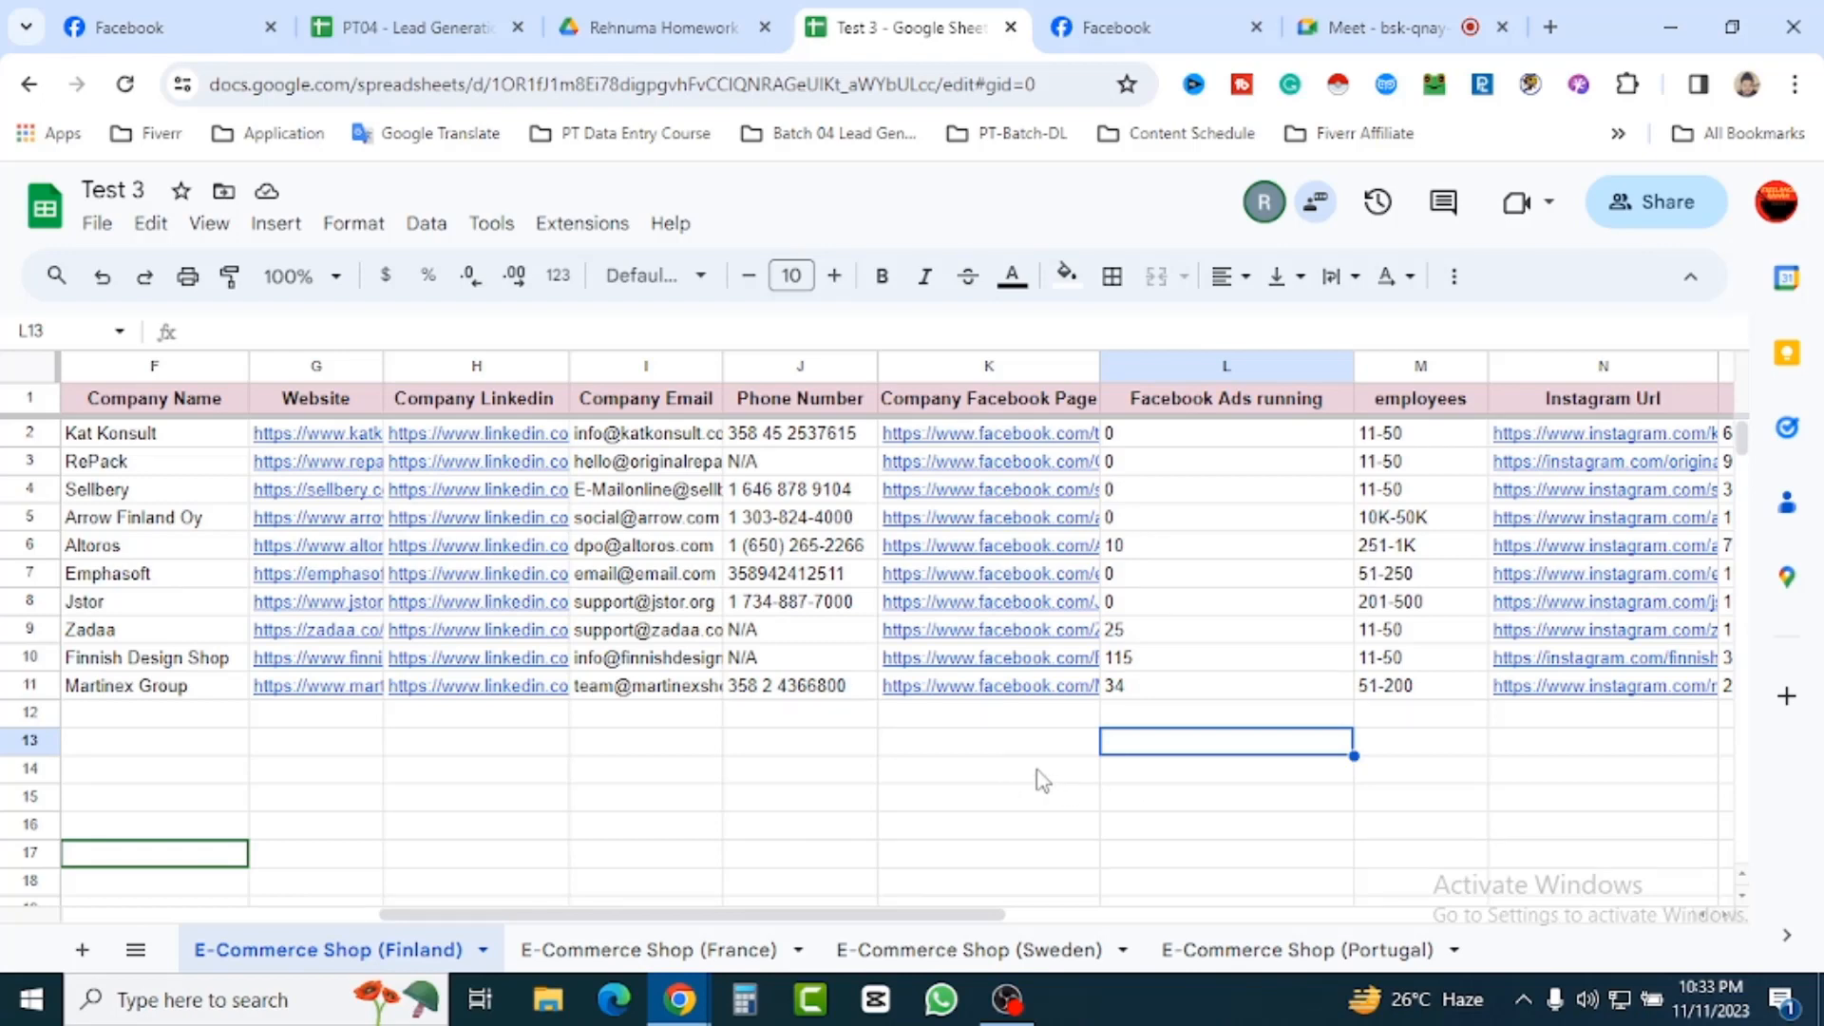
# Open Martinex's ads in the Ad Library from its Facebook page transparency details, and switch back to the Test 3 spreadsheet
pyautogui.click(1135, 21)
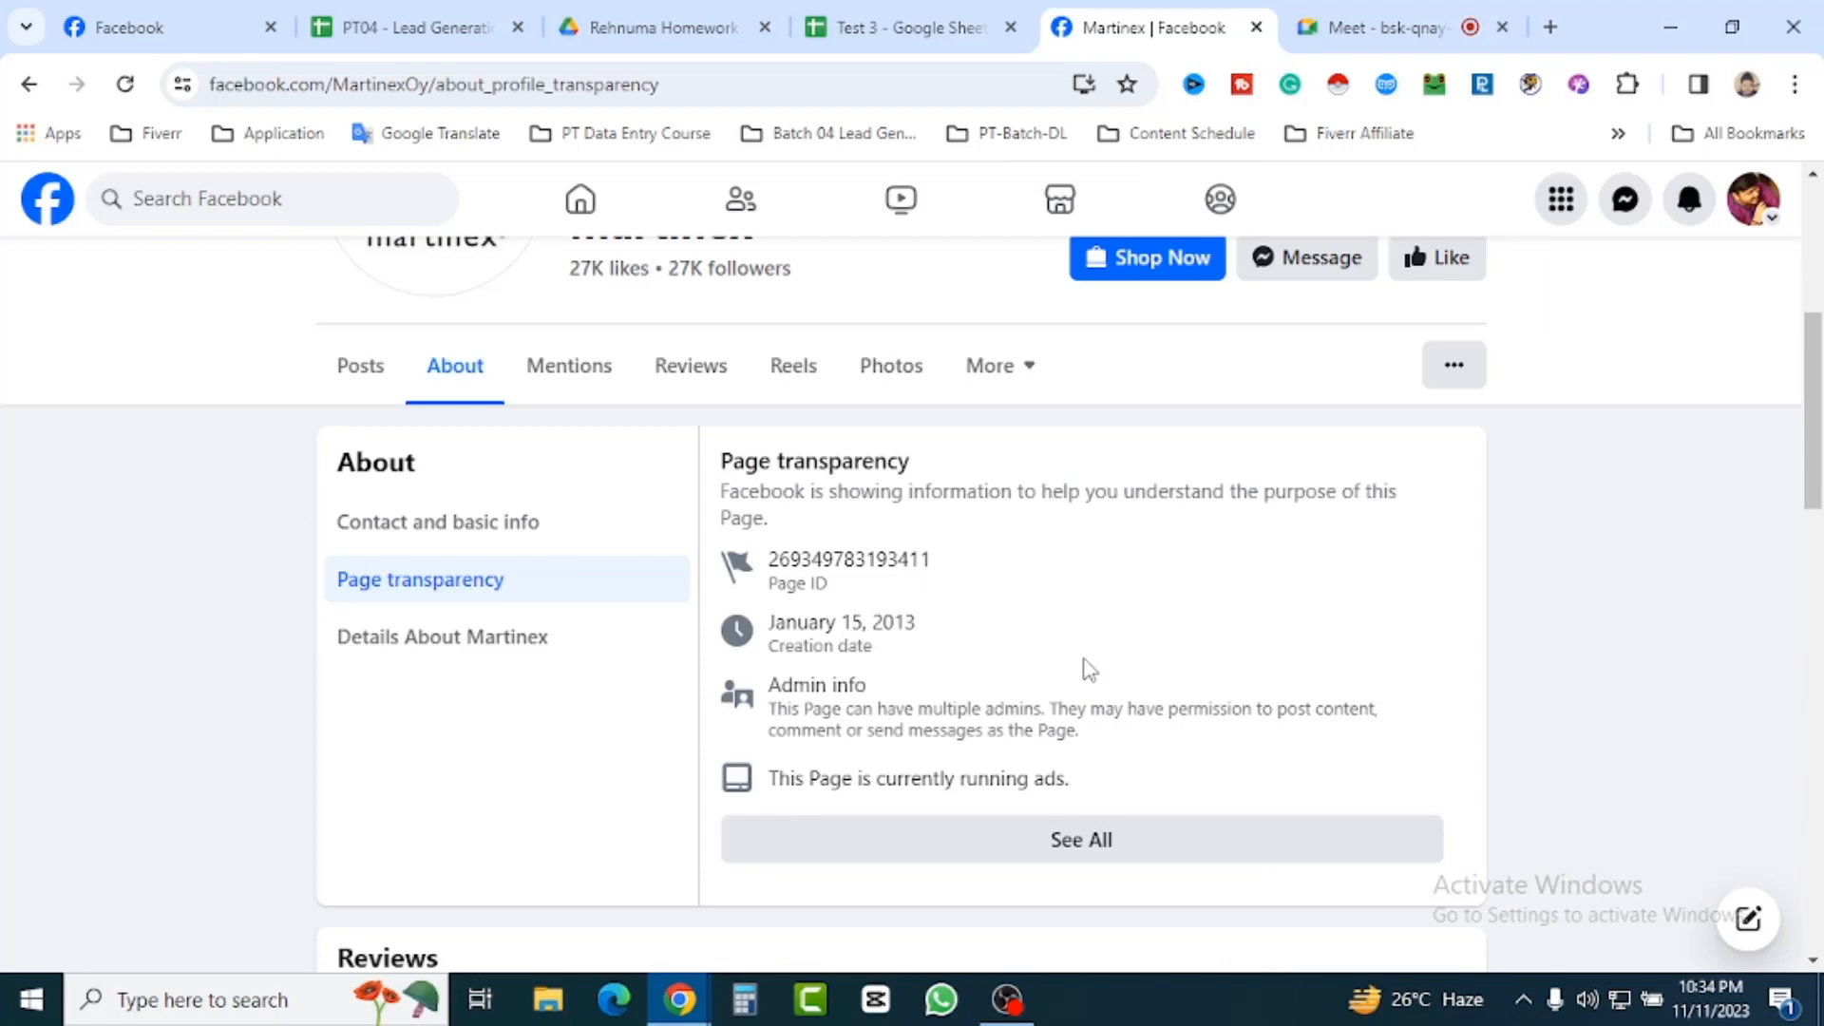
pyautogui.click(1090, 844)
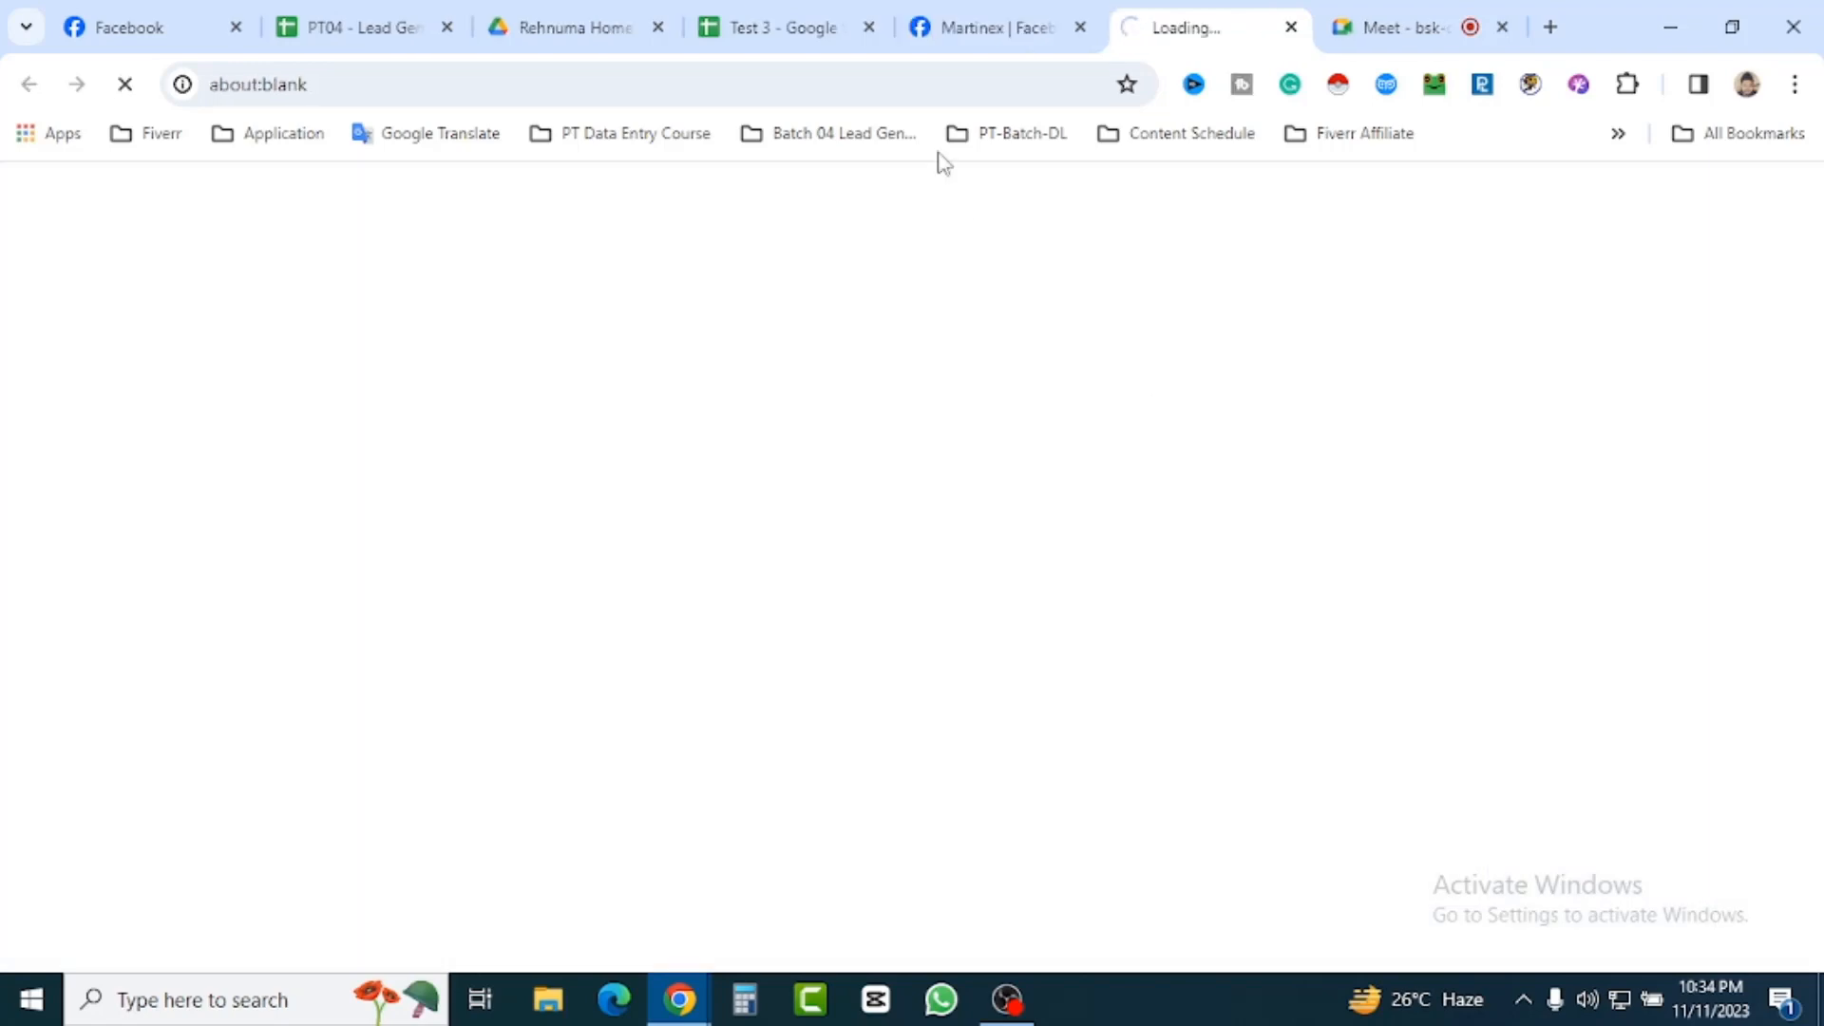
pyautogui.click(790, 28)
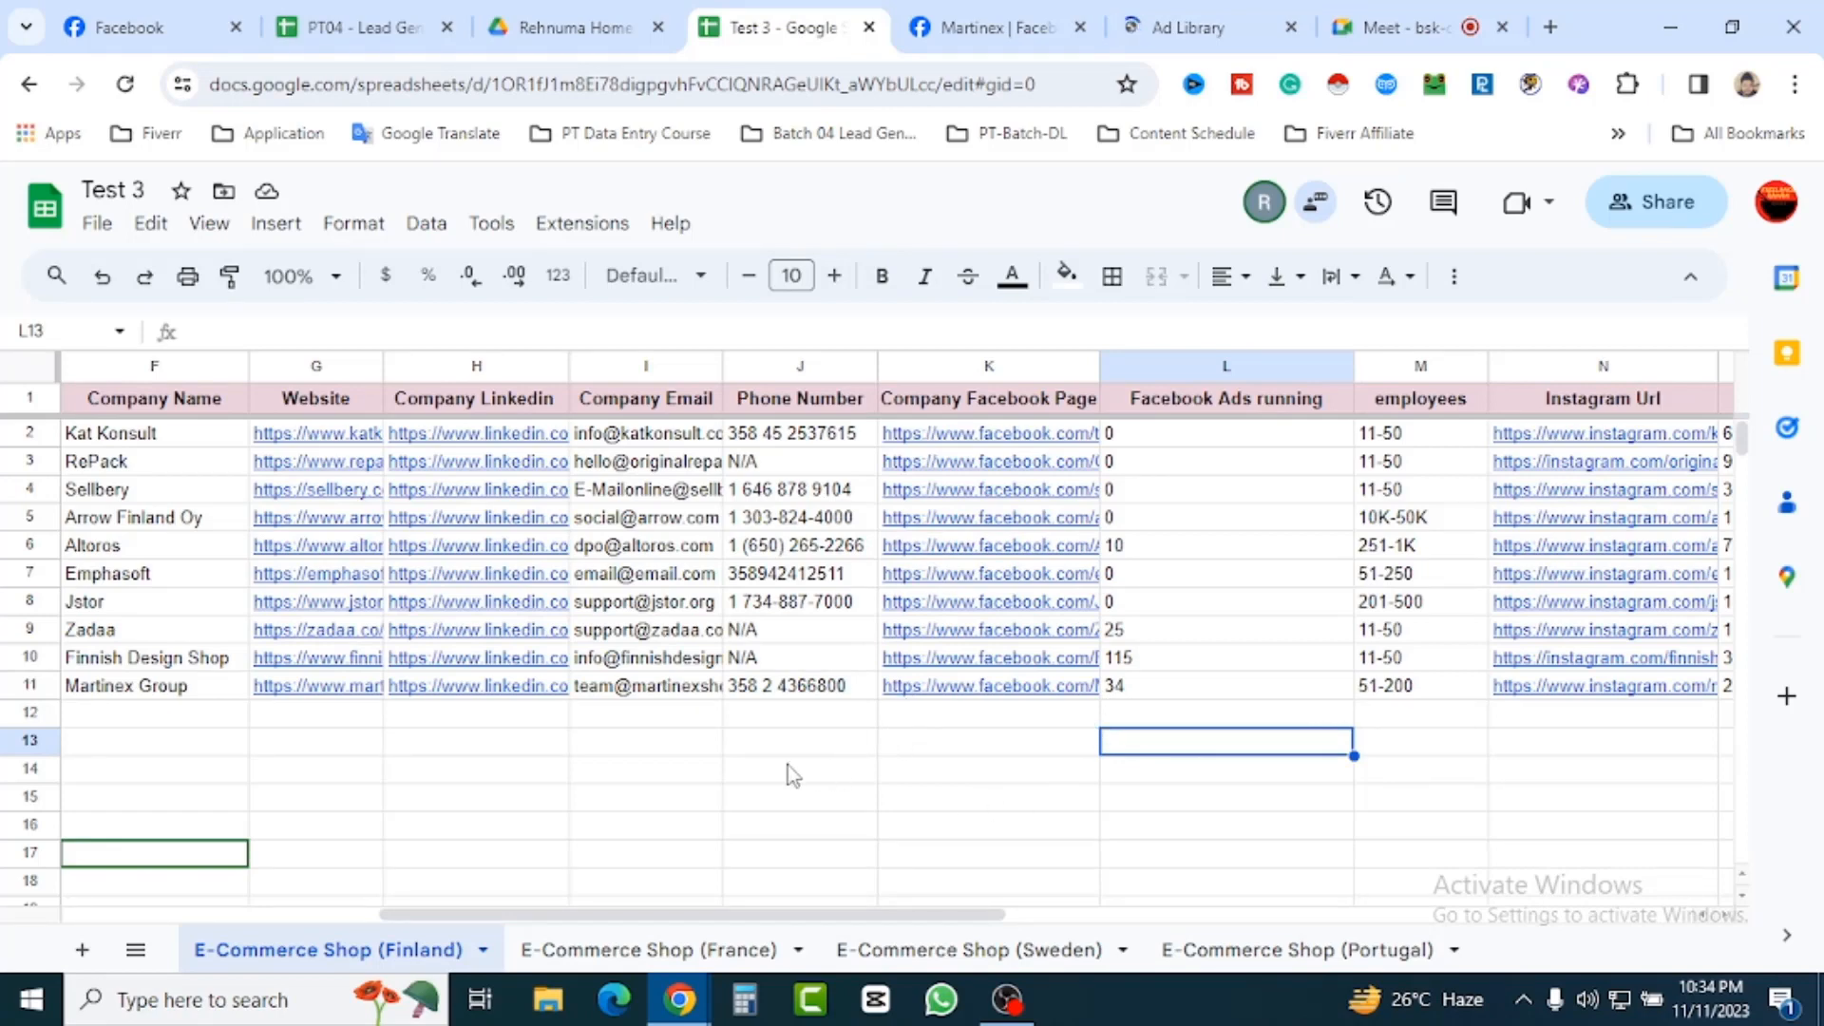
# Review the columns from Company Facebook Page to IG Engagement Ratio, compare with Martinex's Ad Library page, and examine the Facebook Ads running header
pyautogui.moveTo(950, 913); pyautogui.dragTo(1202, 923)
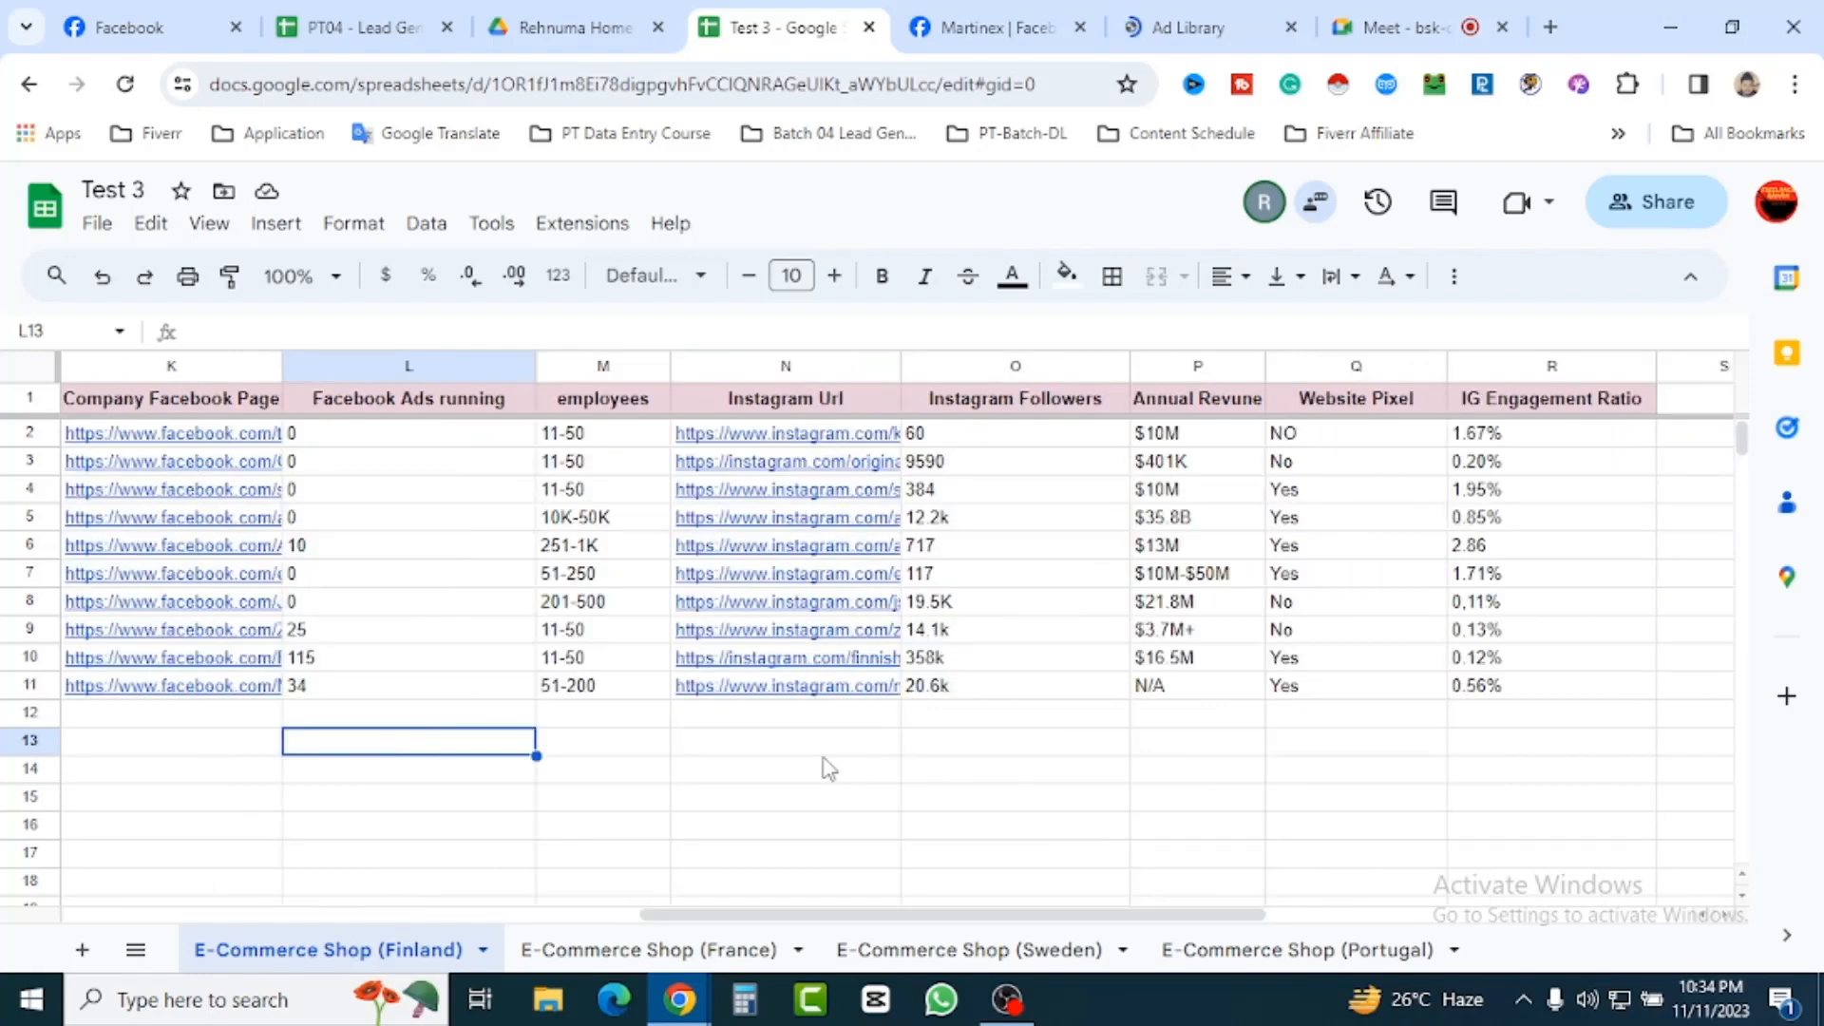
pyautogui.click(1181, 23)
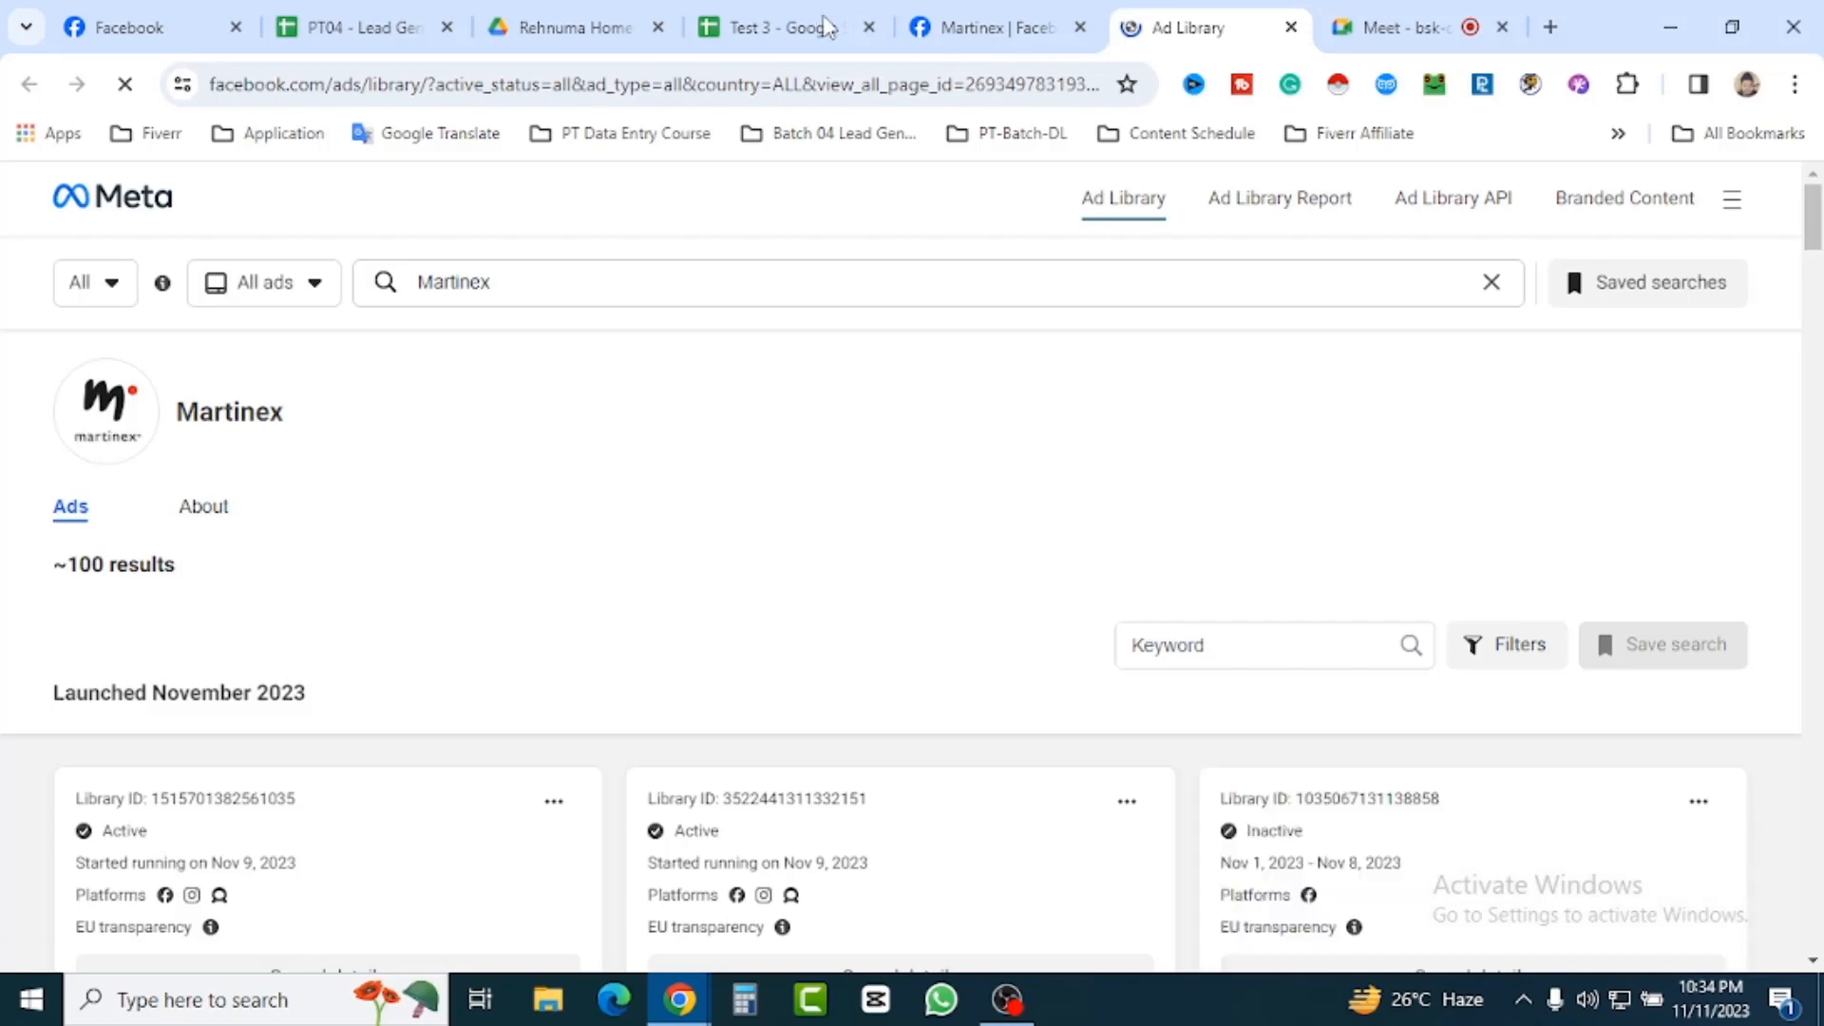
pyautogui.click(824, 27)
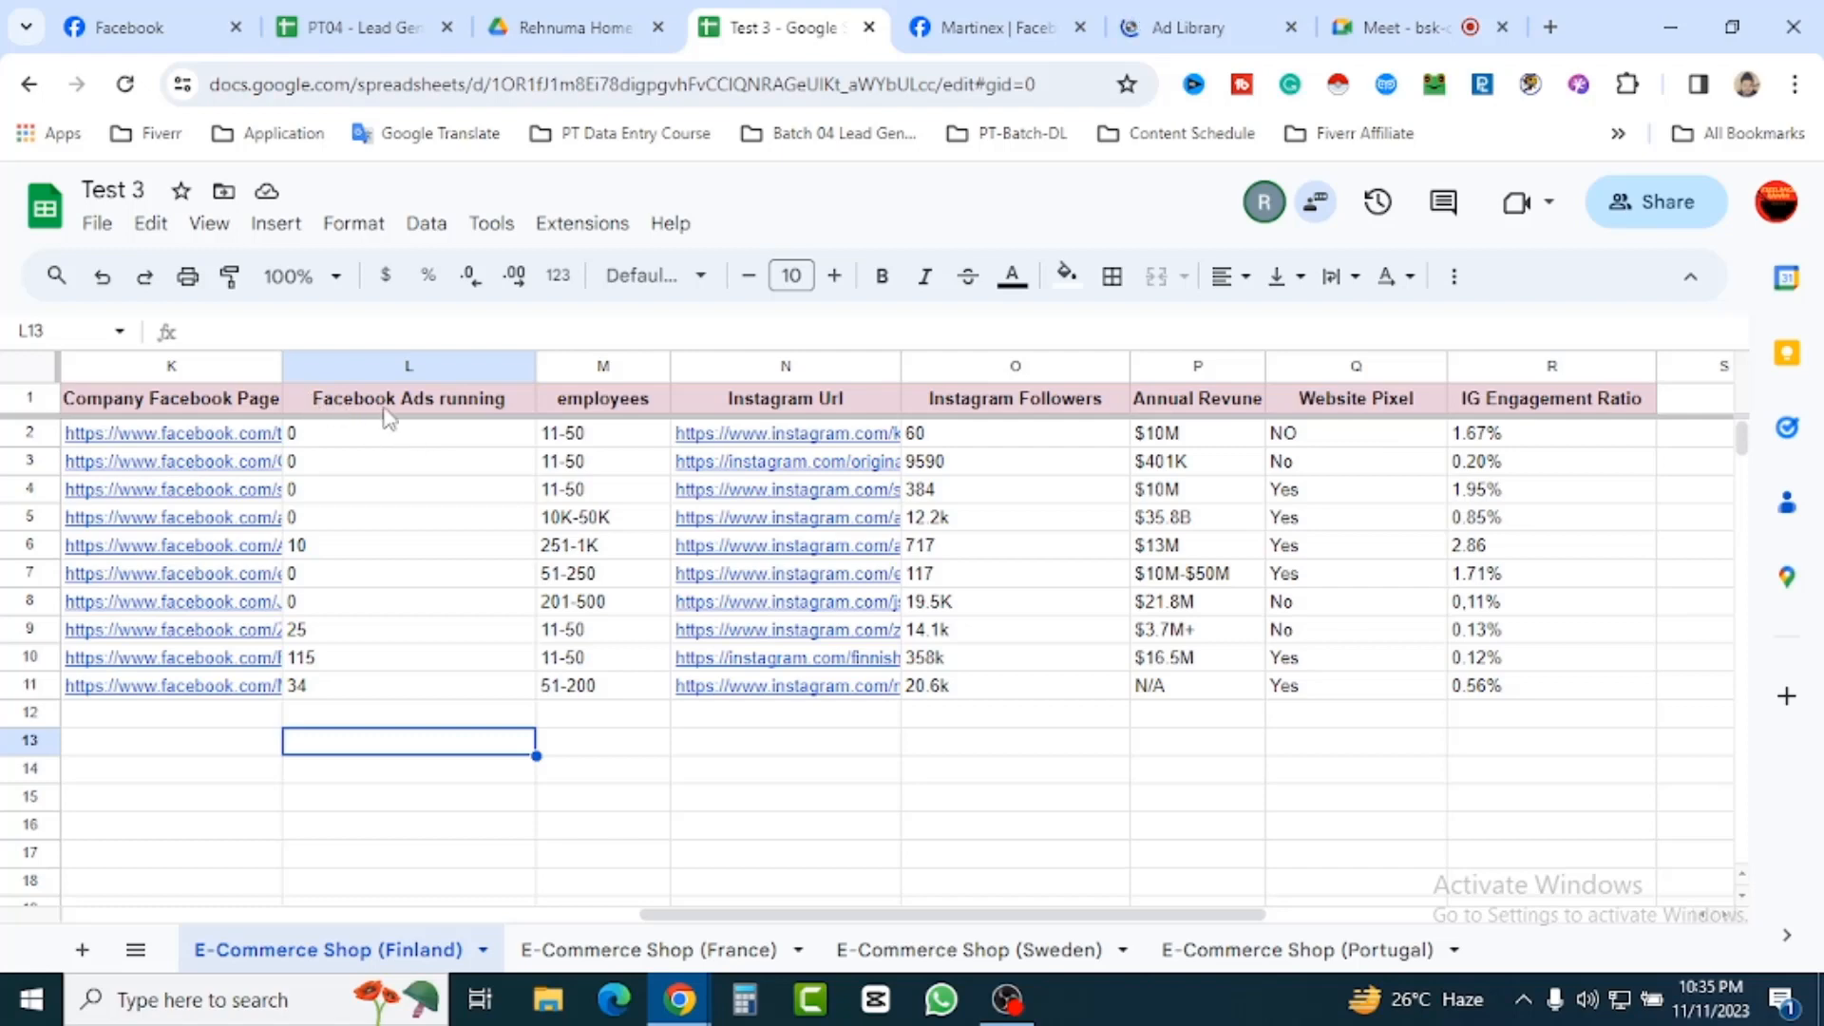
pyautogui.click(516, 411)
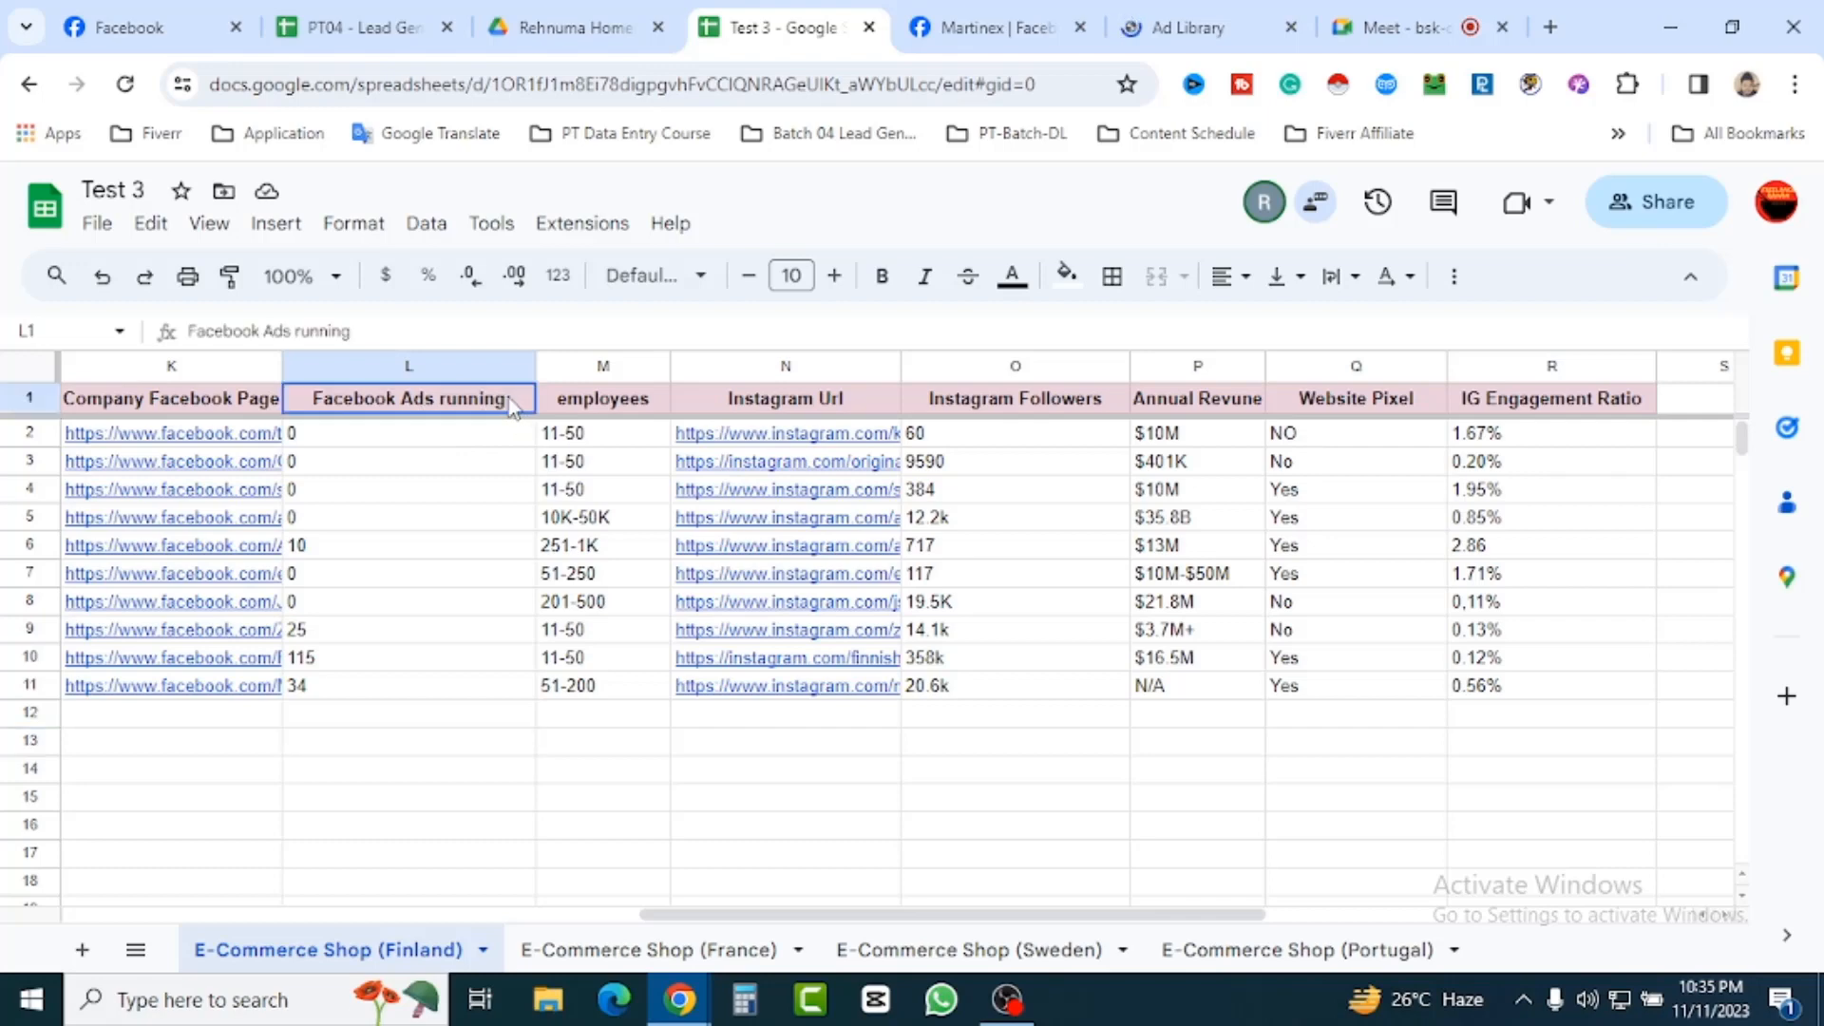
pyautogui.click(875, 807)
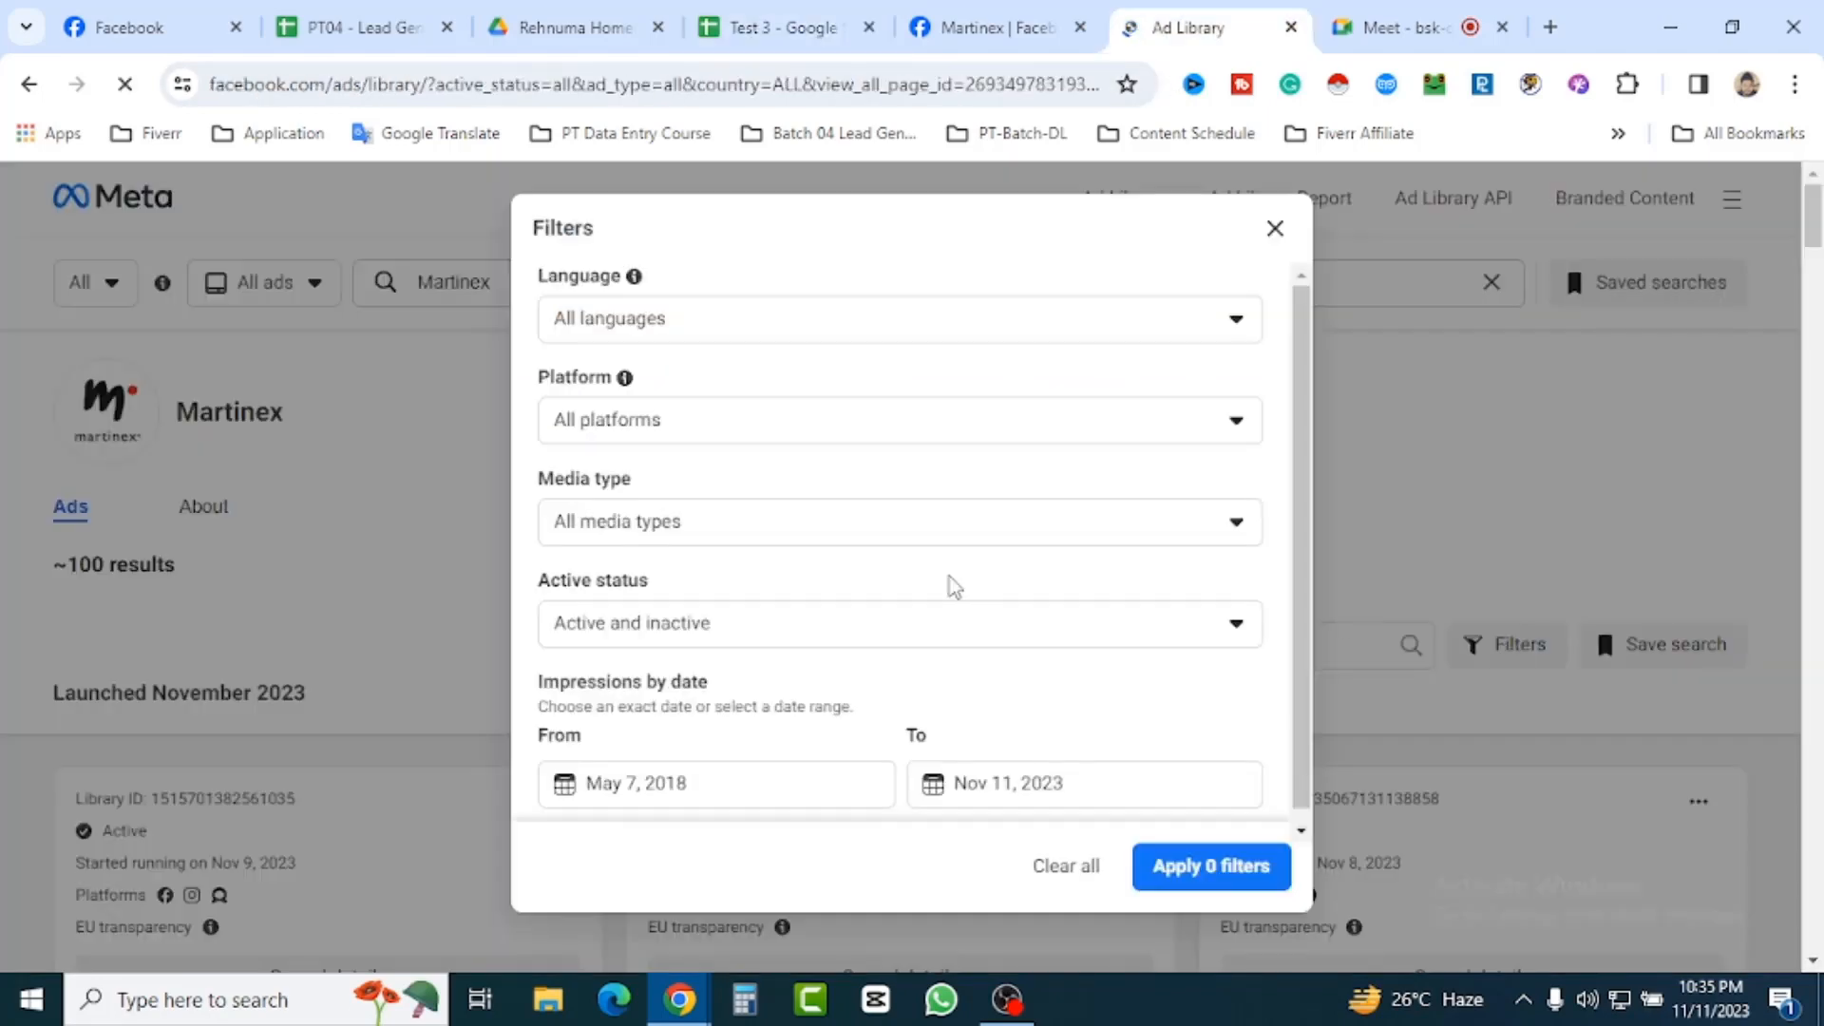
# Filter Martinex's Ad Library results to active ads on the Facebook platform
pyautogui.click(1187, 27)
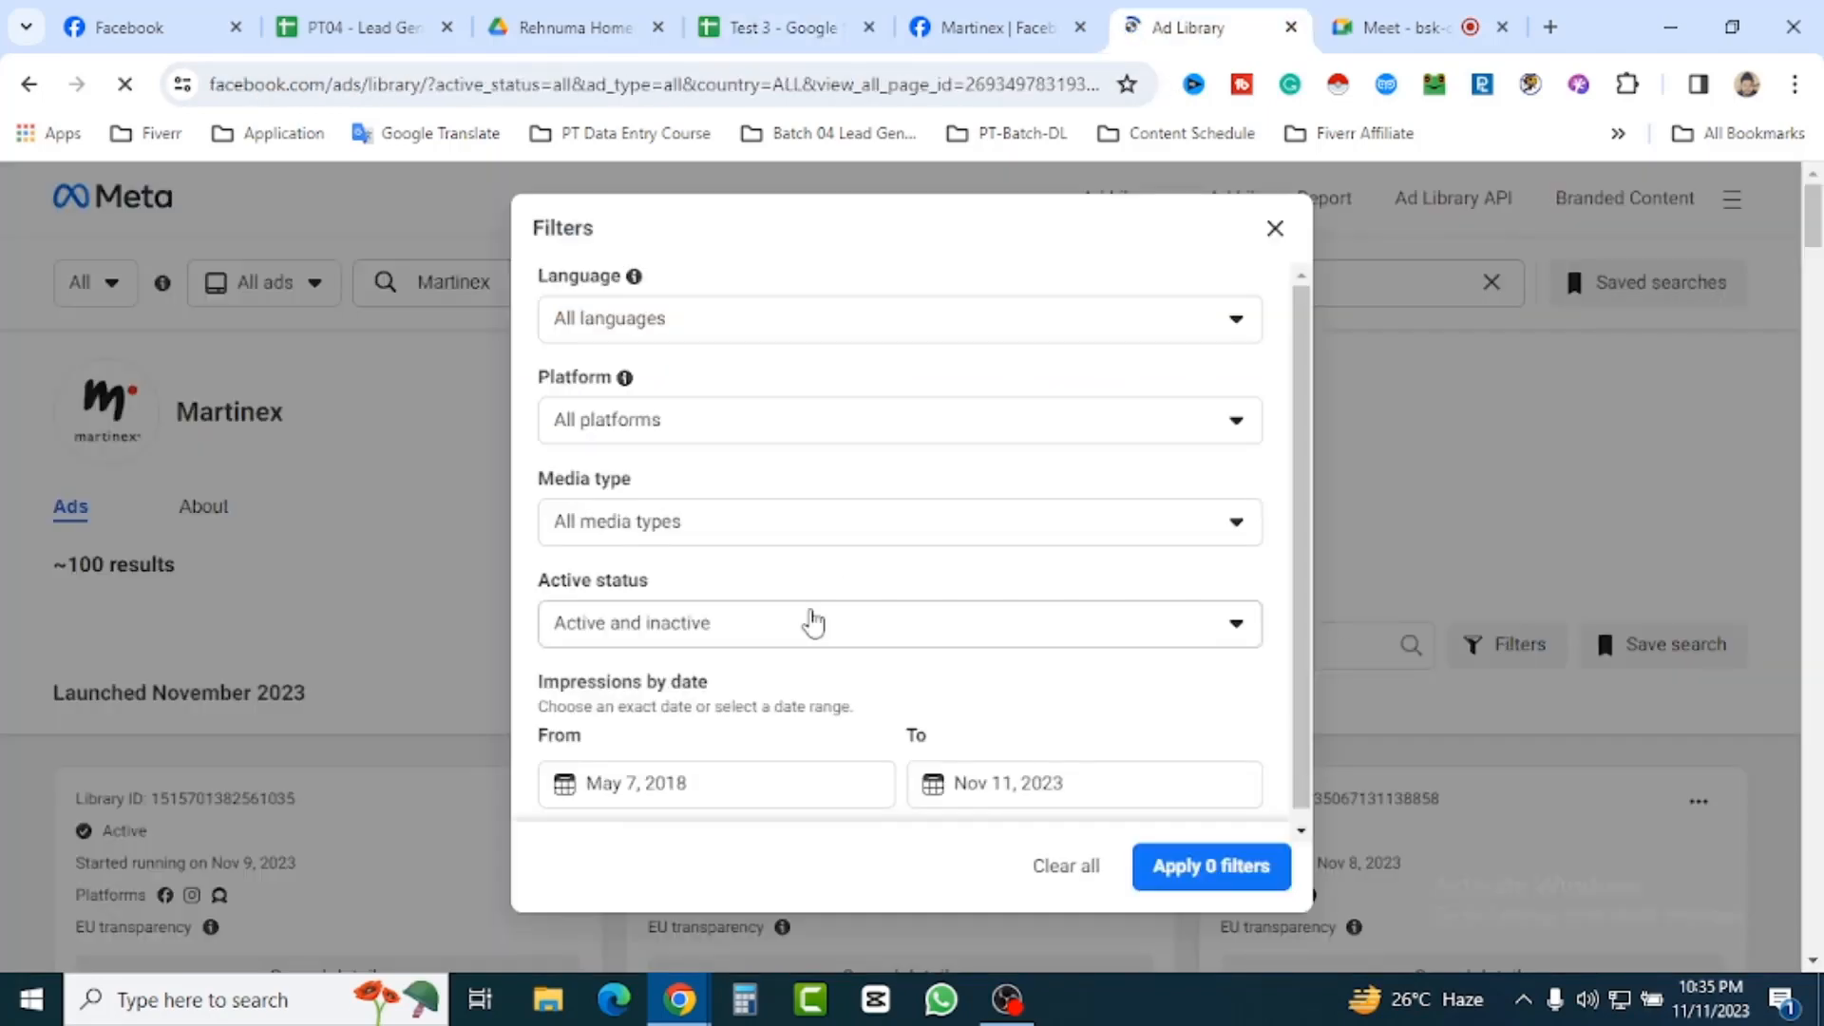
pyautogui.click(802, 636)
pyautogui.click(647, 739)
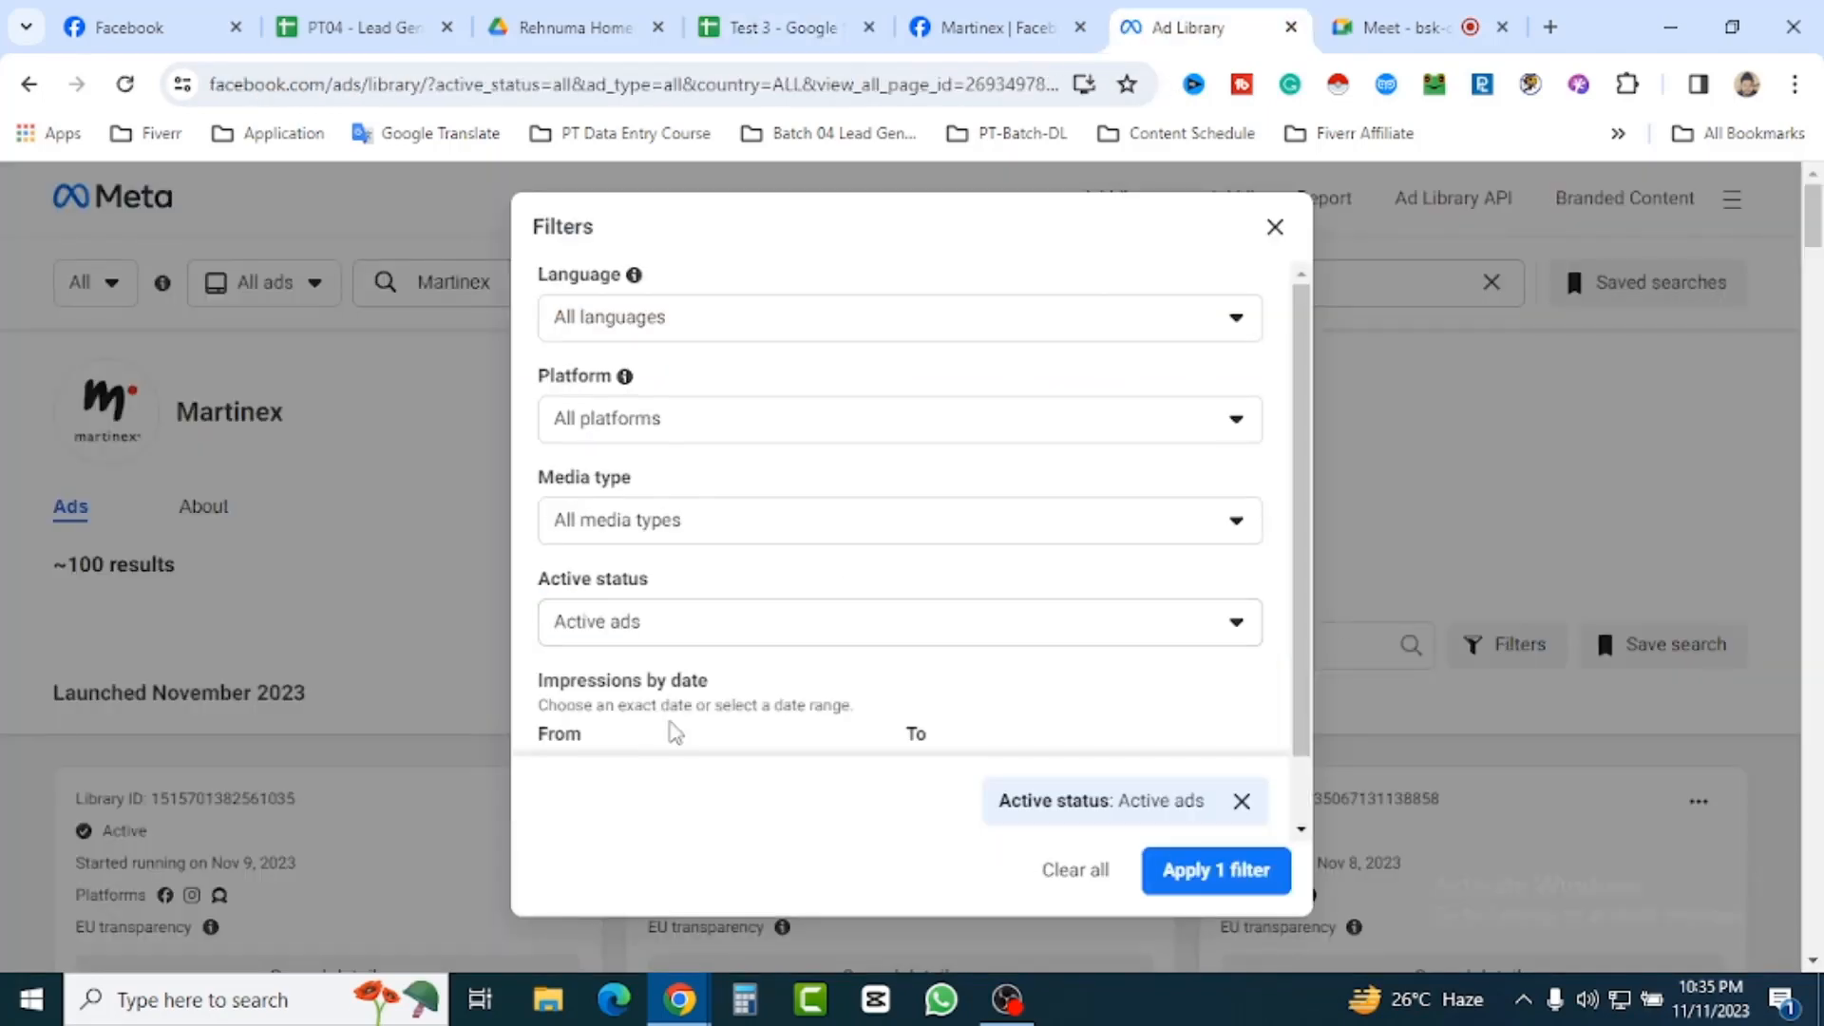
pyautogui.scroll(-4, 1010, 640)
pyautogui.scroll(2, 959, 594)
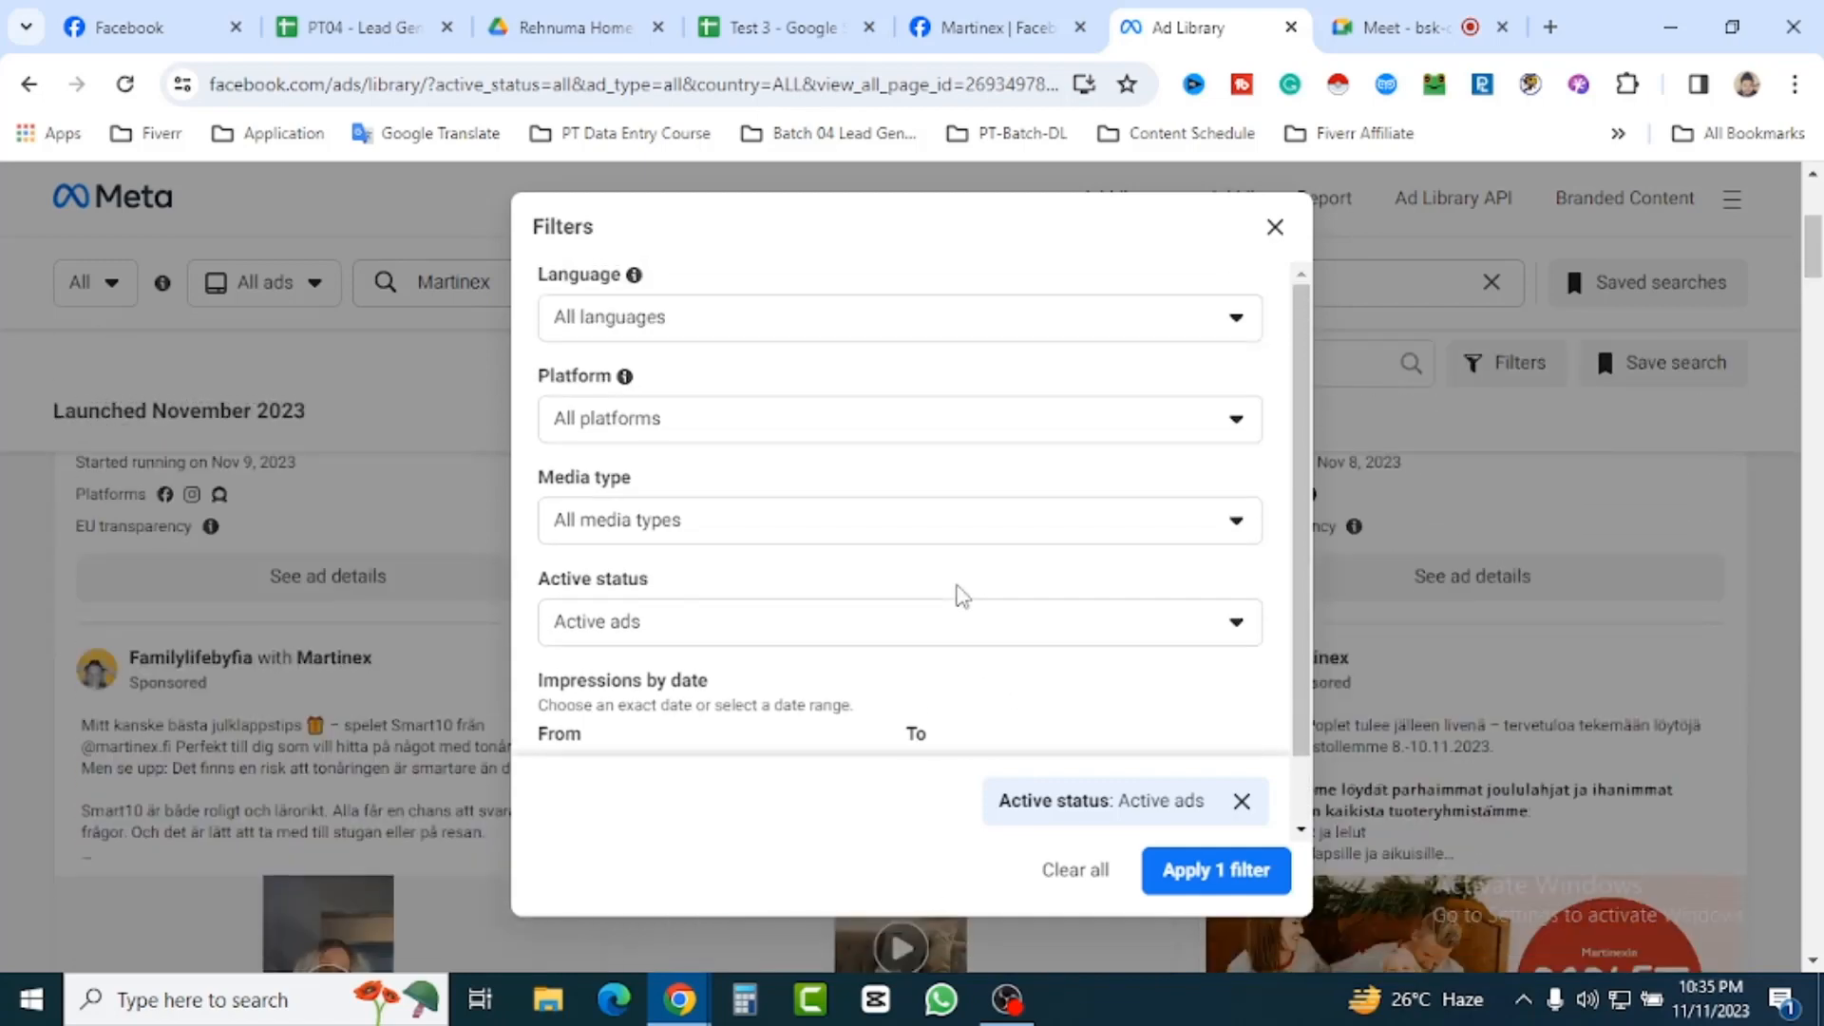
pyautogui.click(741, 418)
pyautogui.click(631, 525)
pyautogui.click(1216, 870)
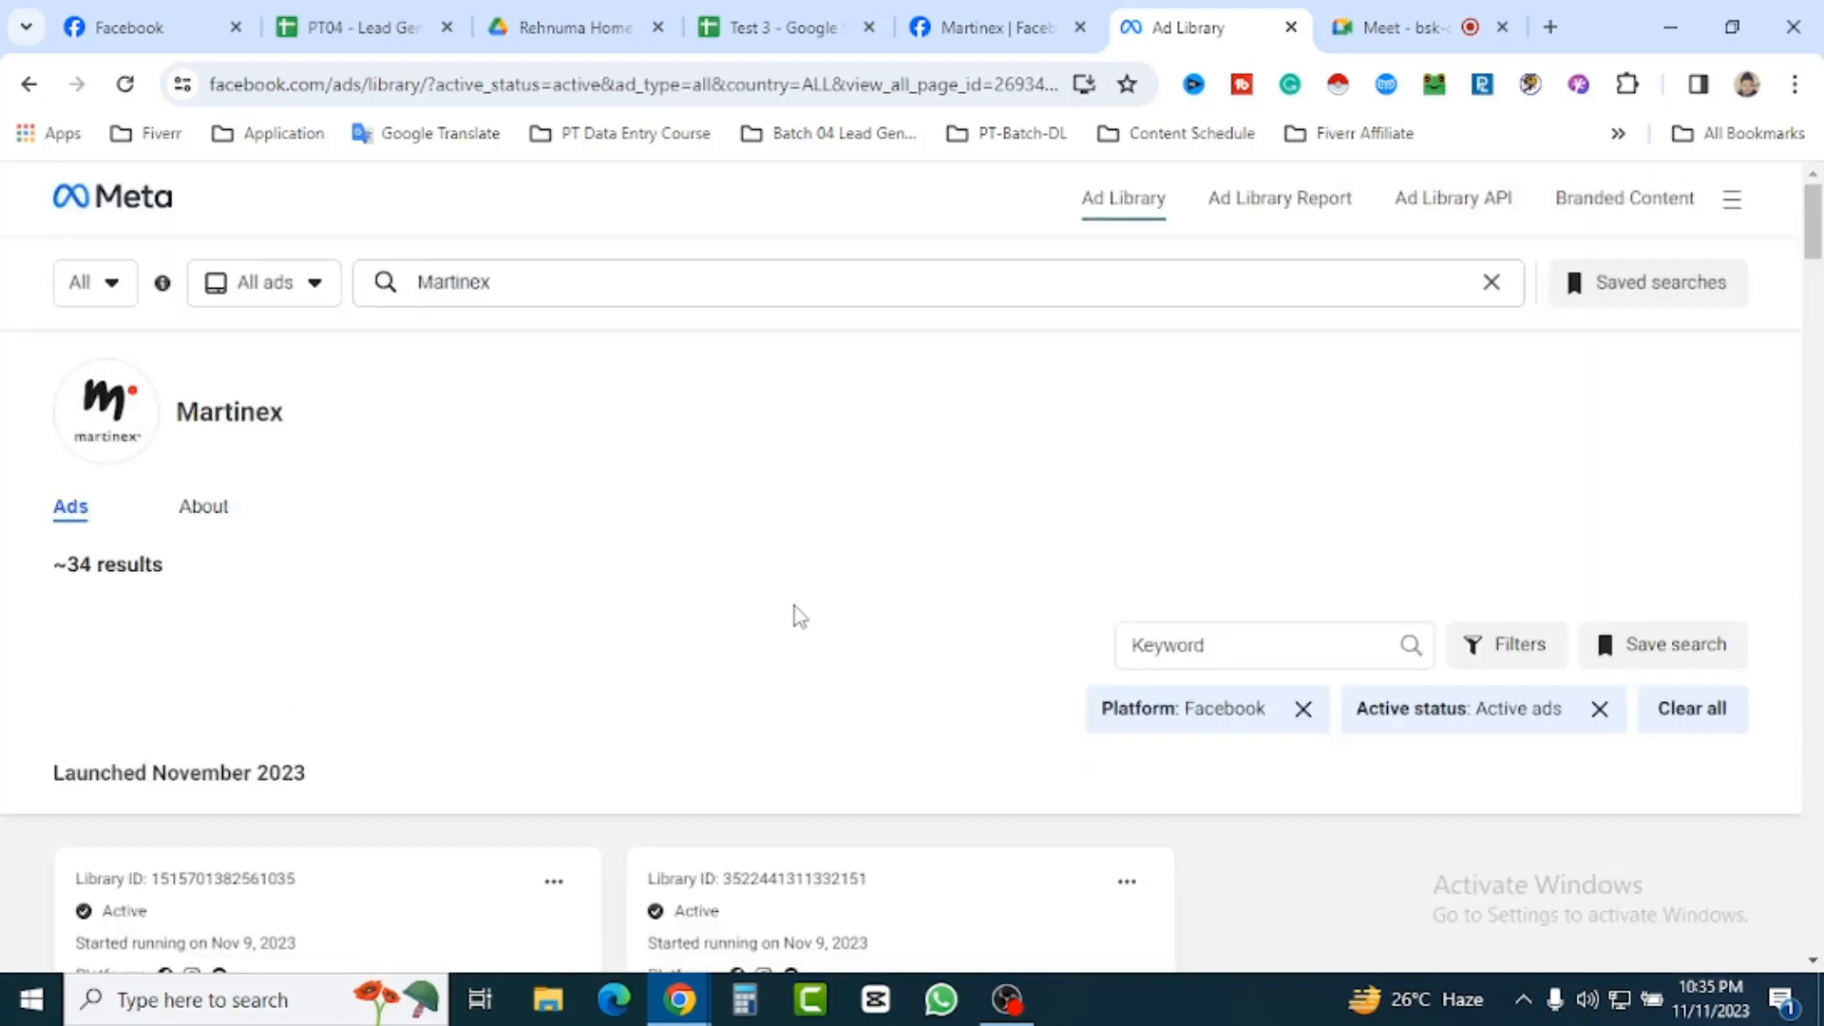
# Browse Martinex's filtered ads in the Ad Library to check the active Facebook campaigns
pyautogui.scroll(-8, 798, 615)
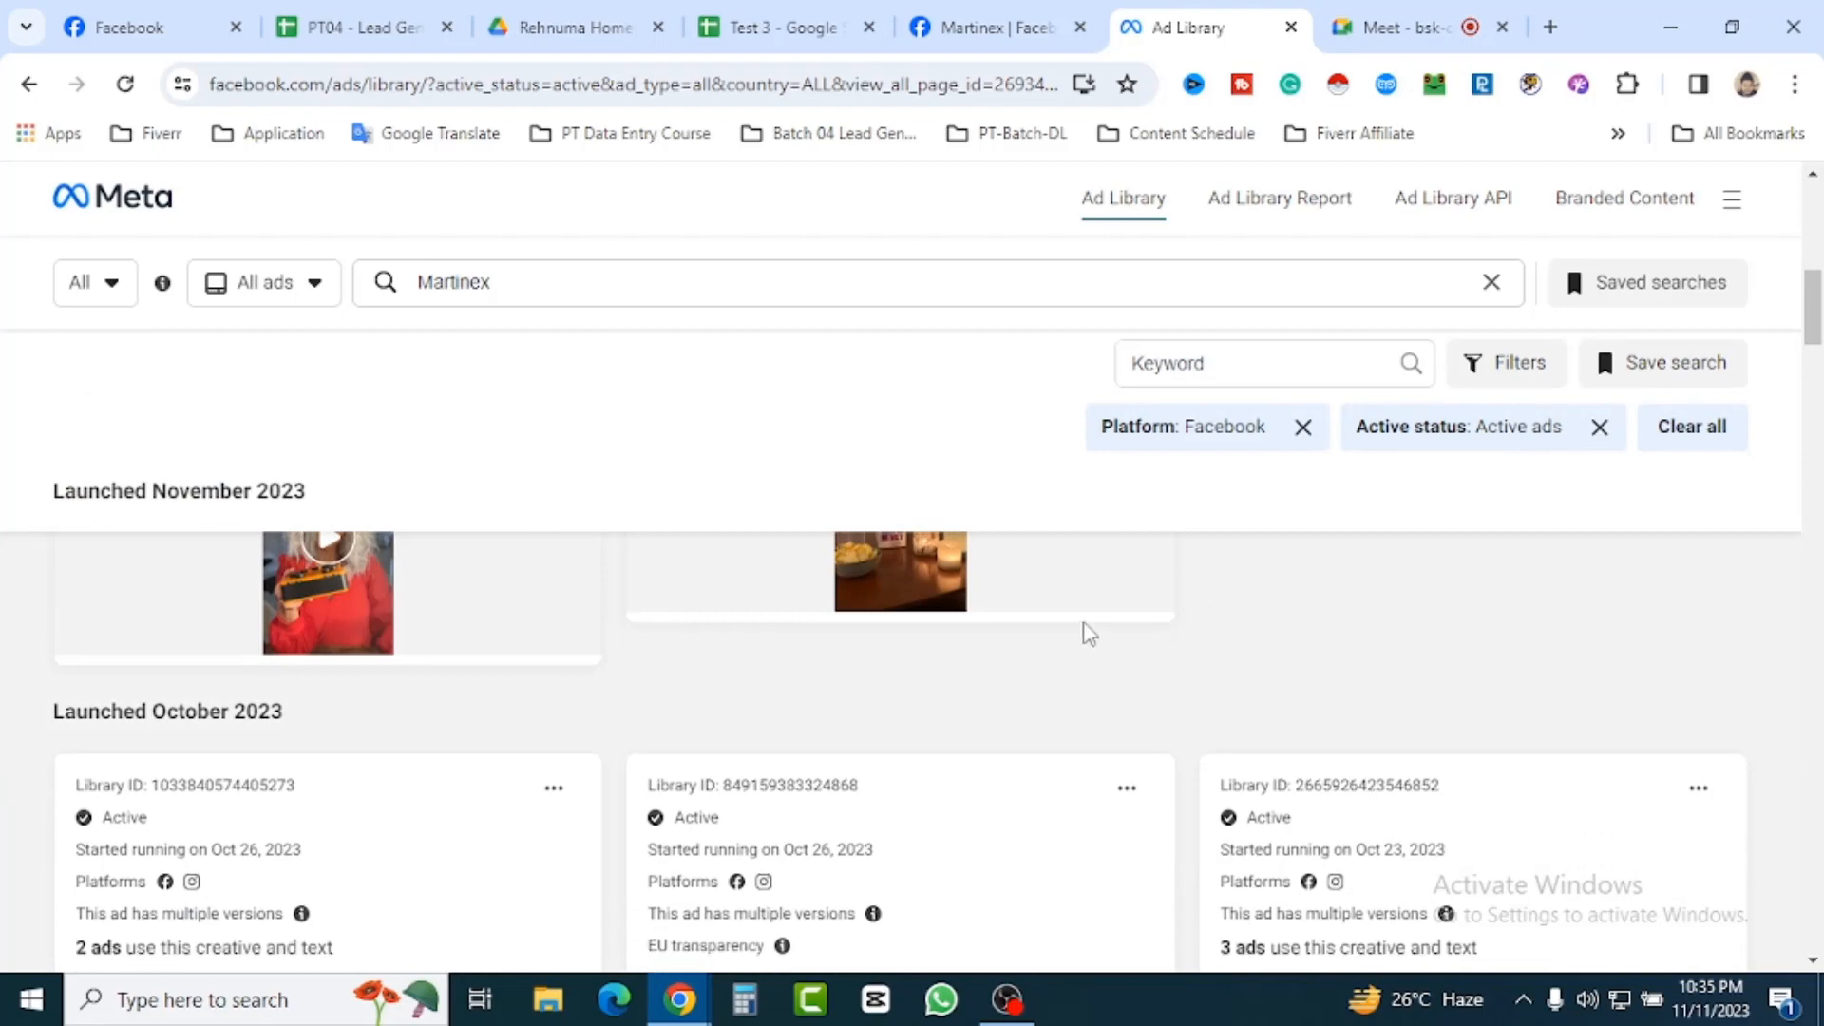
pyautogui.scroll(-3, 1087, 634)
pyautogui.scroll(10, 1092, 635)
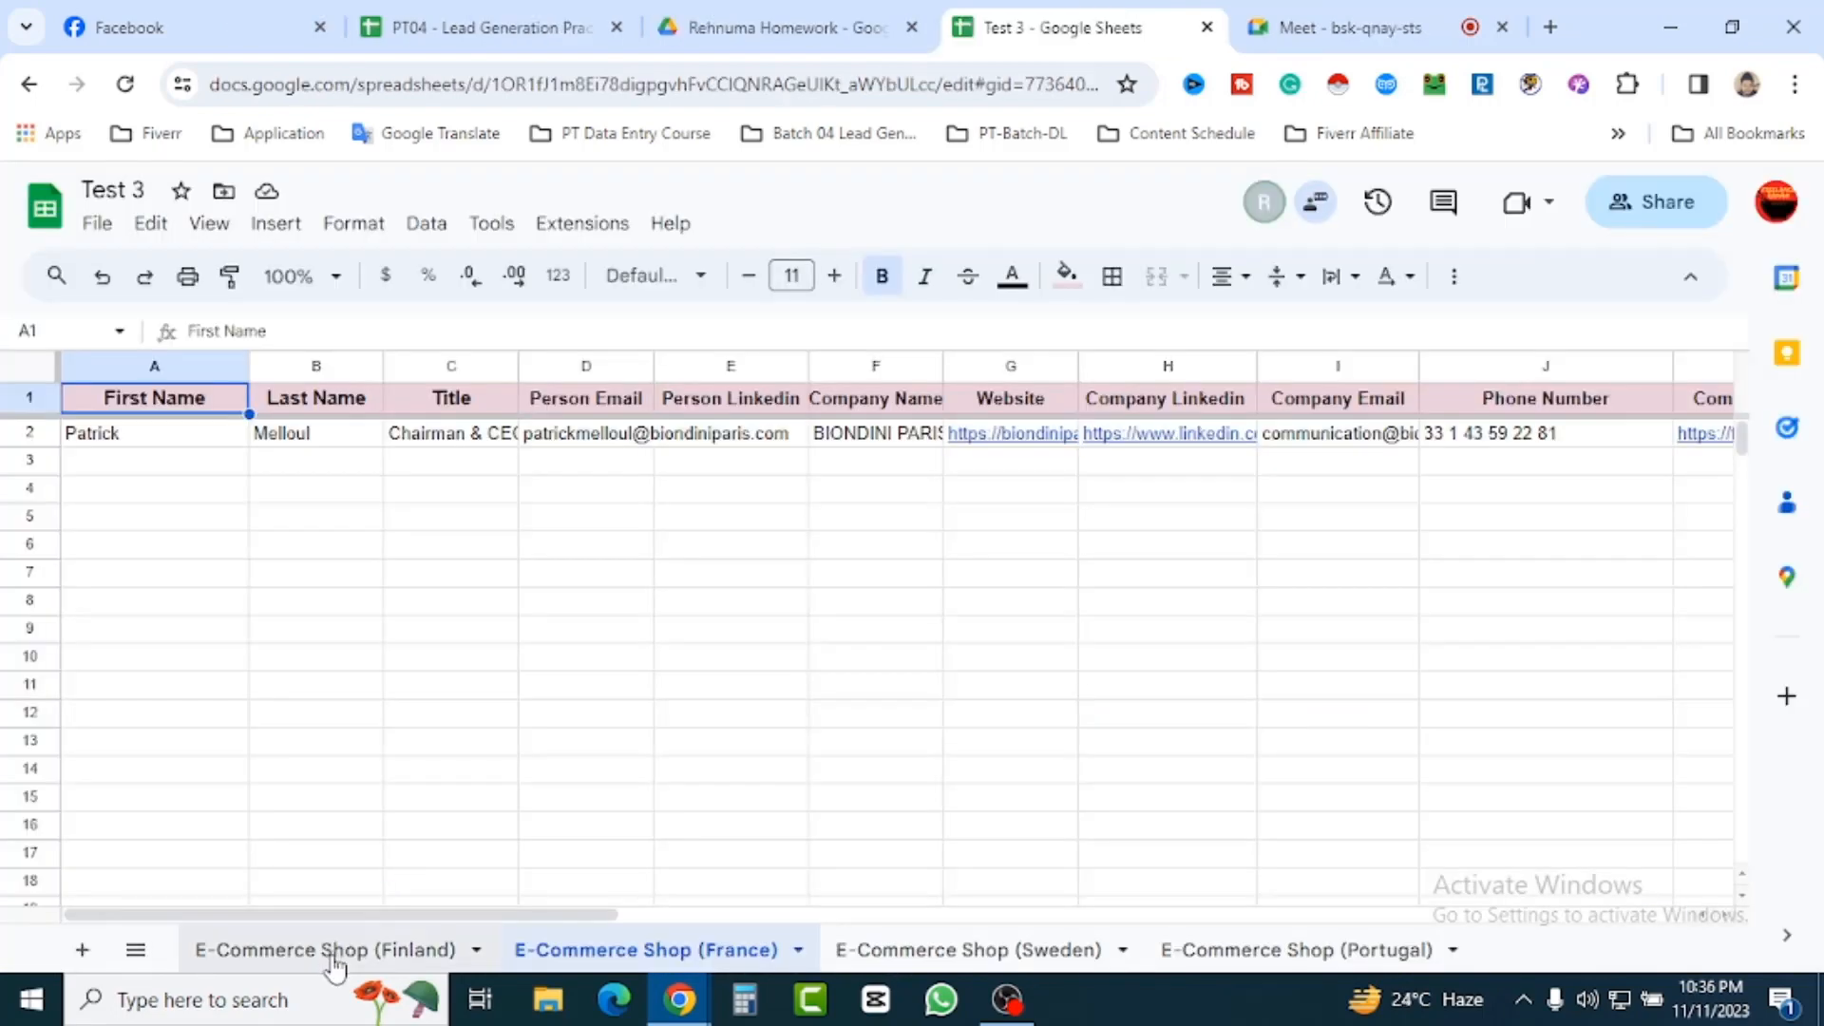
# Review the E-Commerce Shop (Finland) sheet of Test 3, and return to the E-Commerce Shop (France) sheet to check its entries
pyautogui.click(336, 954)
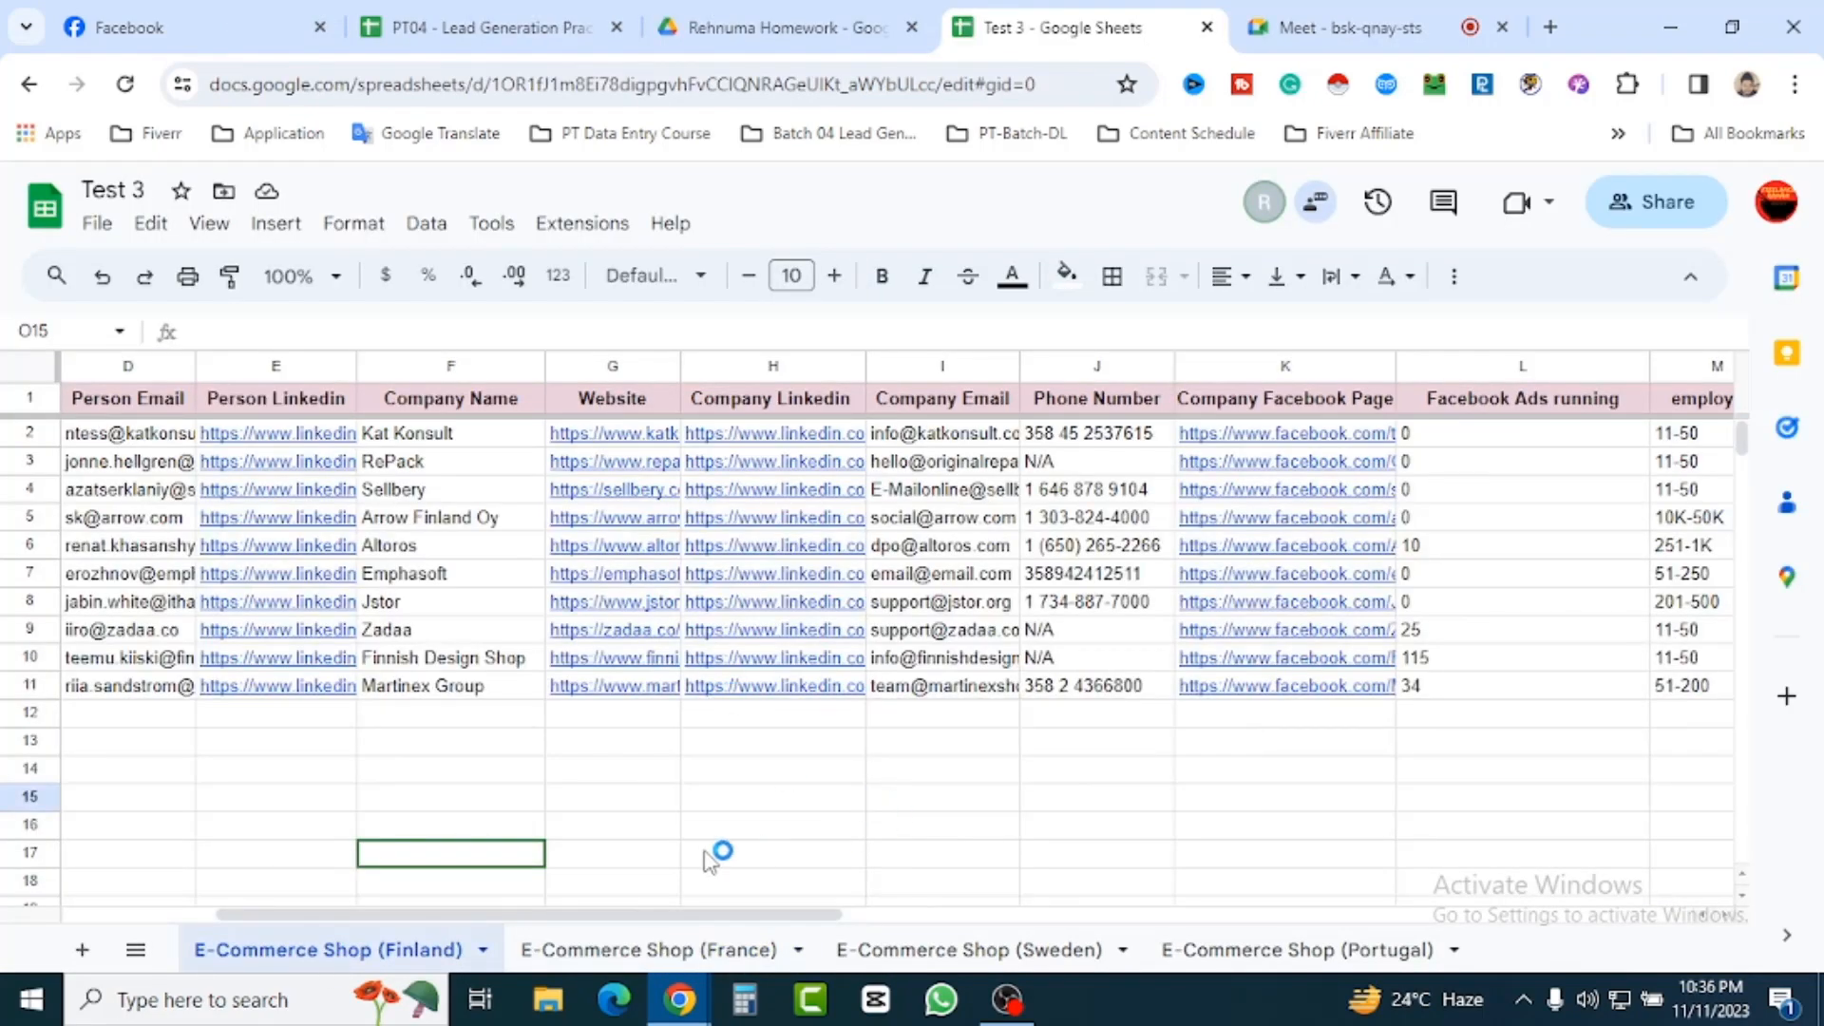
pyautogui.click(779, 853)
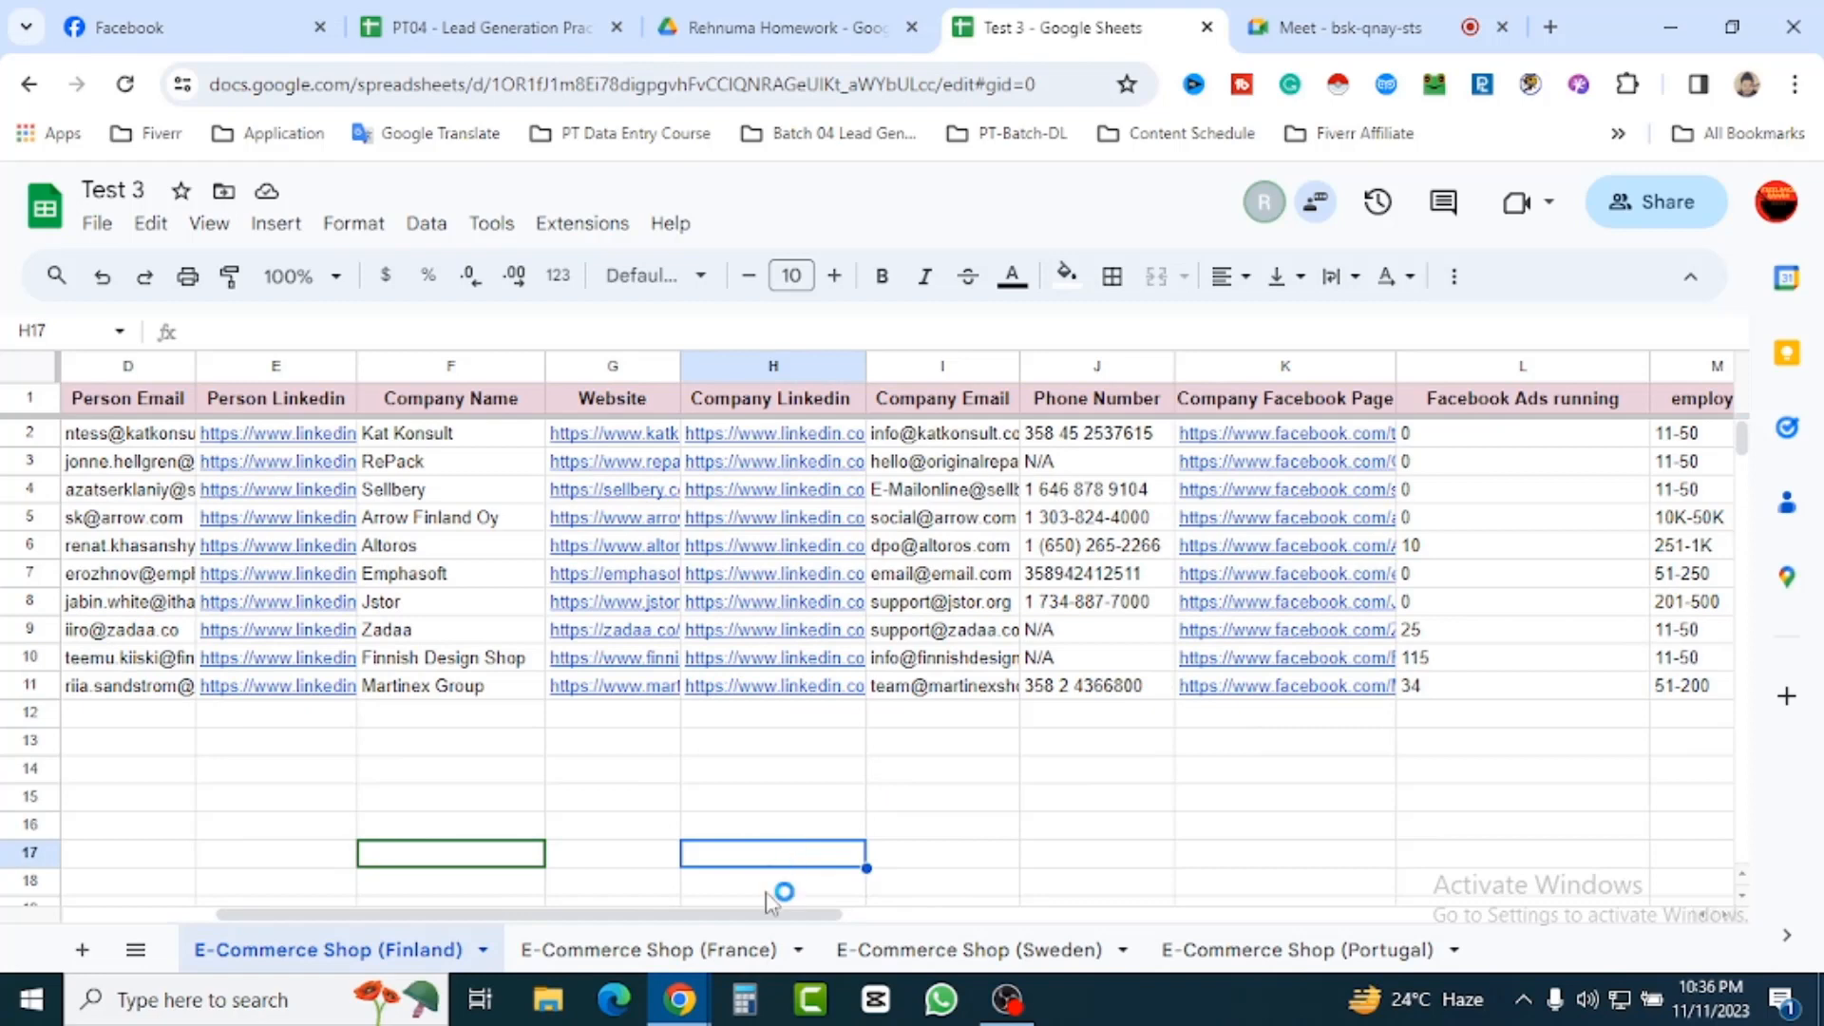
pyautogui.click(717, 950)
pyautogui.click(765, 655)
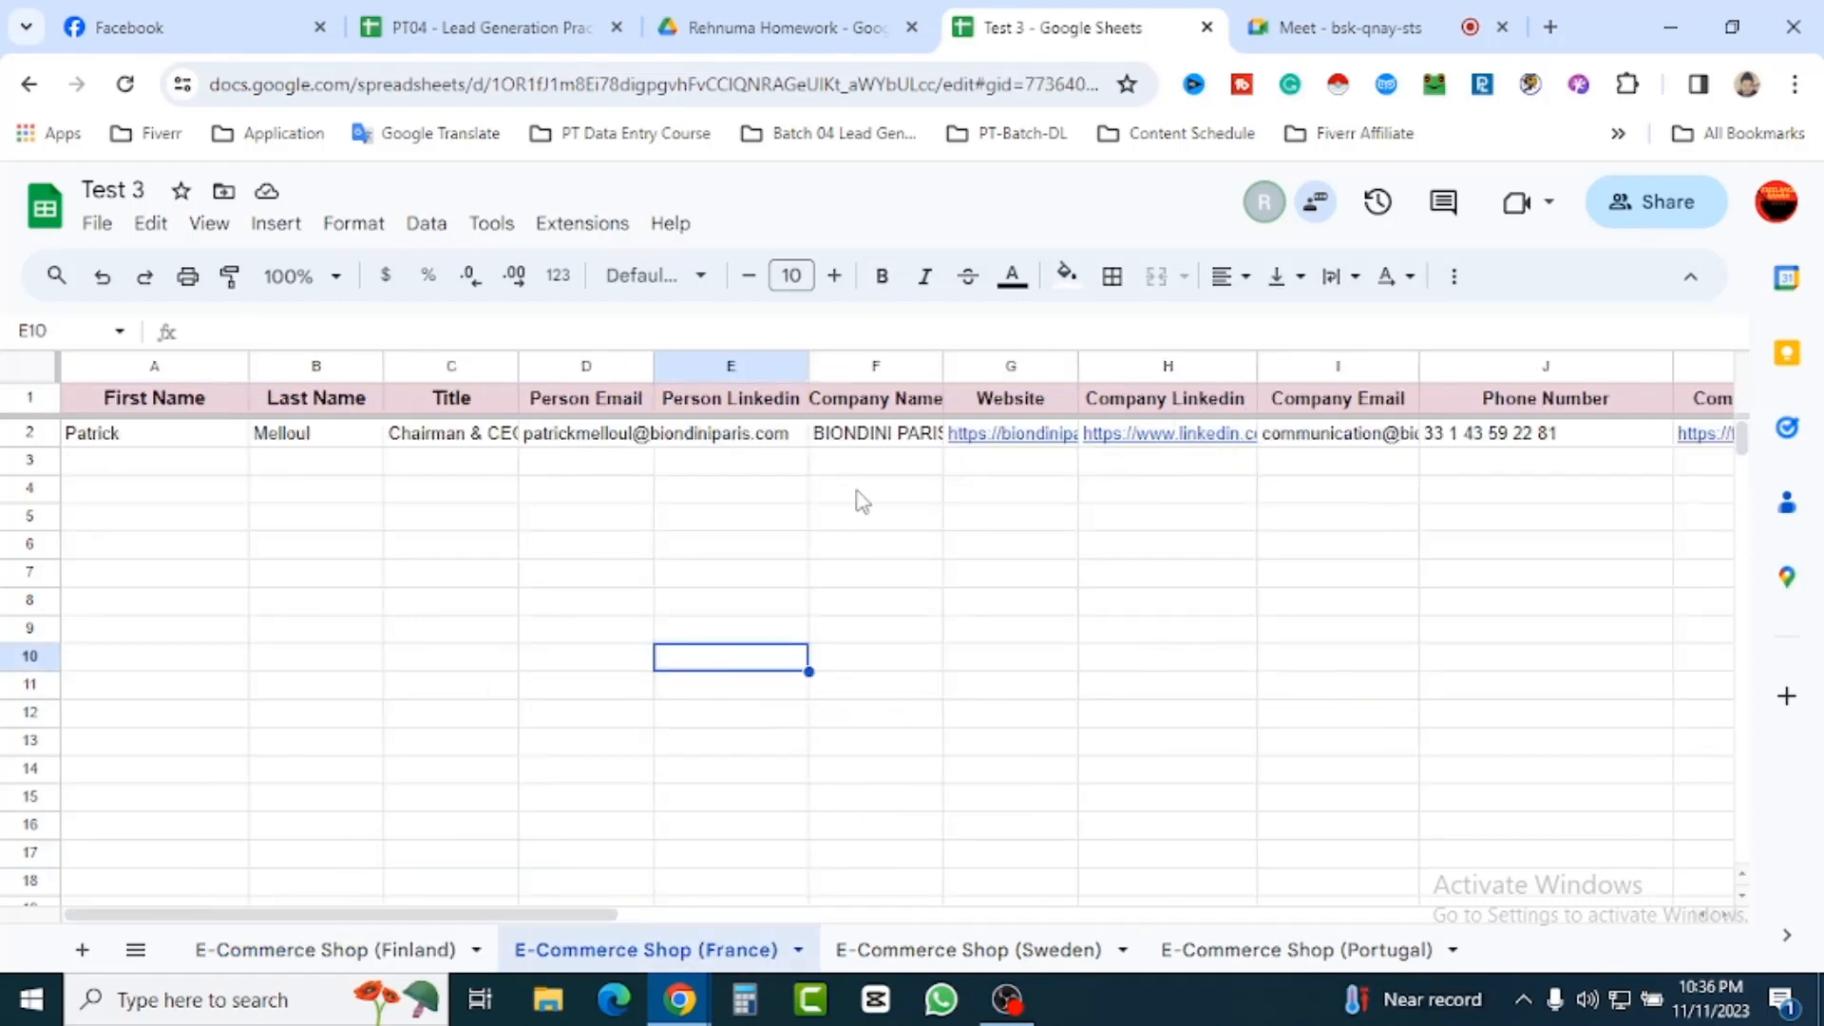
pyautogui.moveTo(613, 910); pyautogui.dragTo(220, 913)
# Close the finished student's homework Drive folder and the Test 3 spreadsheet, leaving the Meet call in view
pyautogui.click(774, 31)
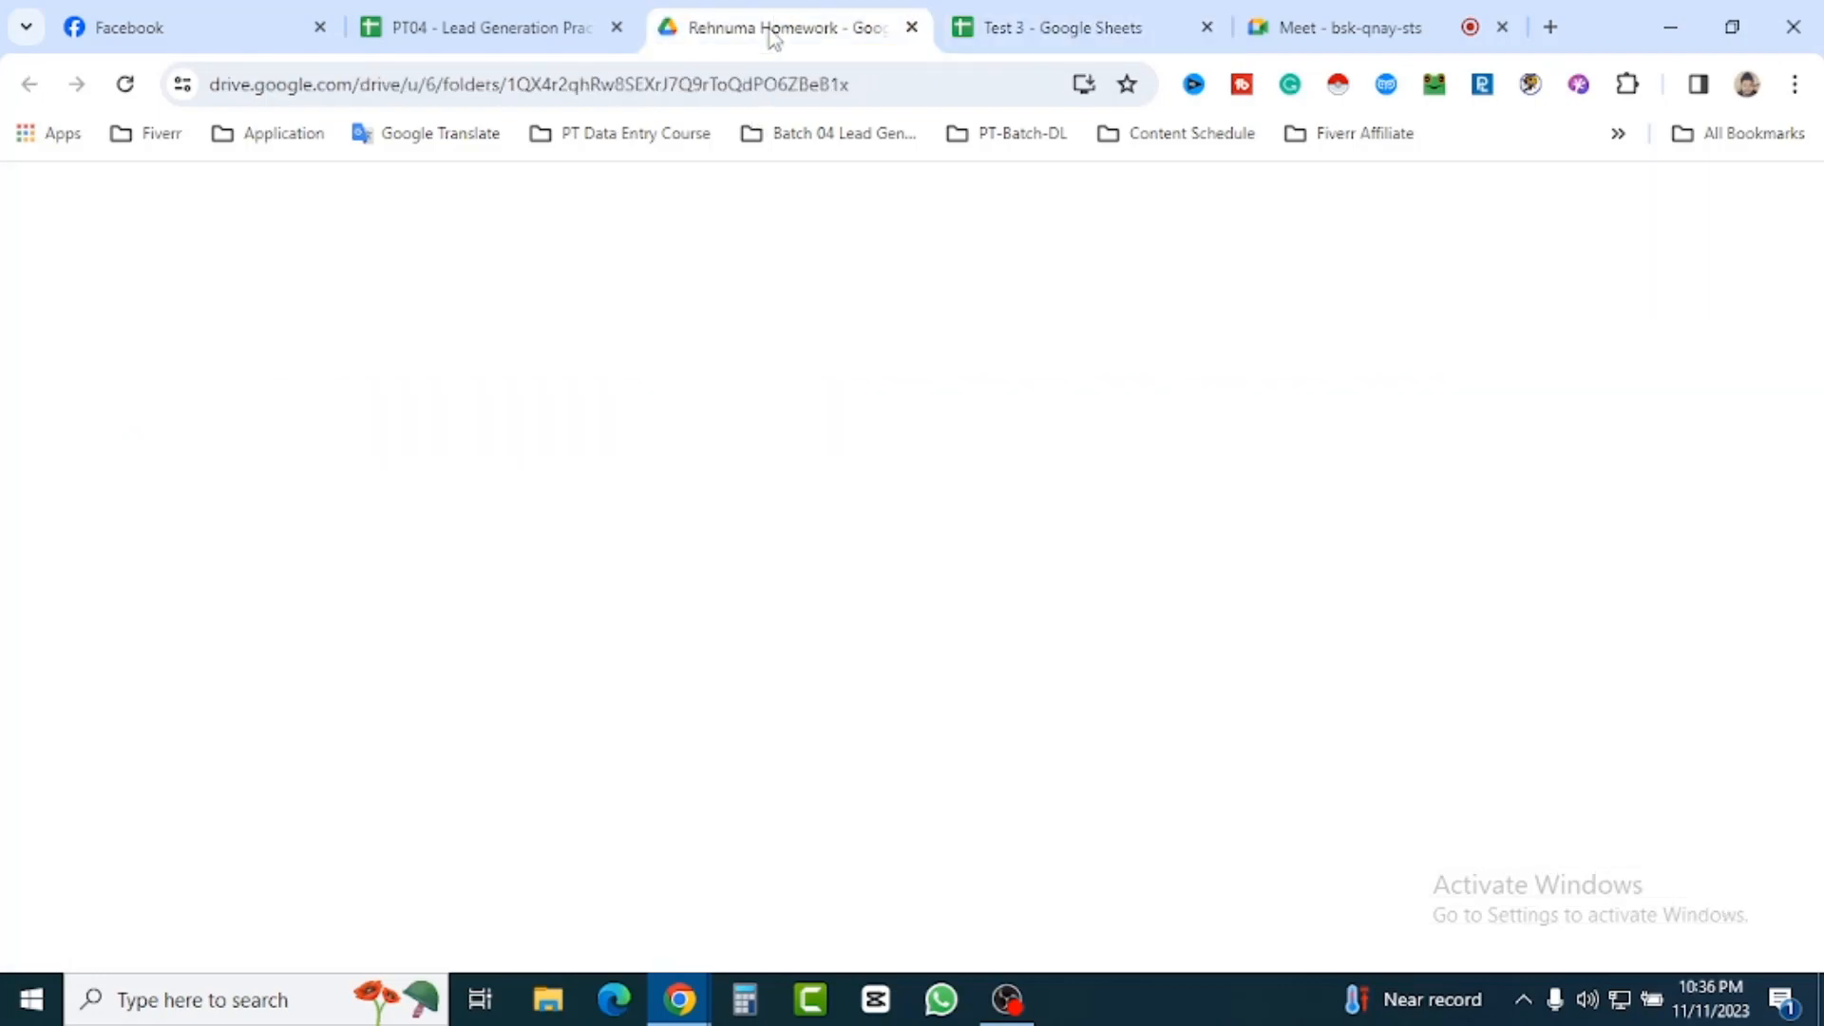
pyautogui.click(912, 27)
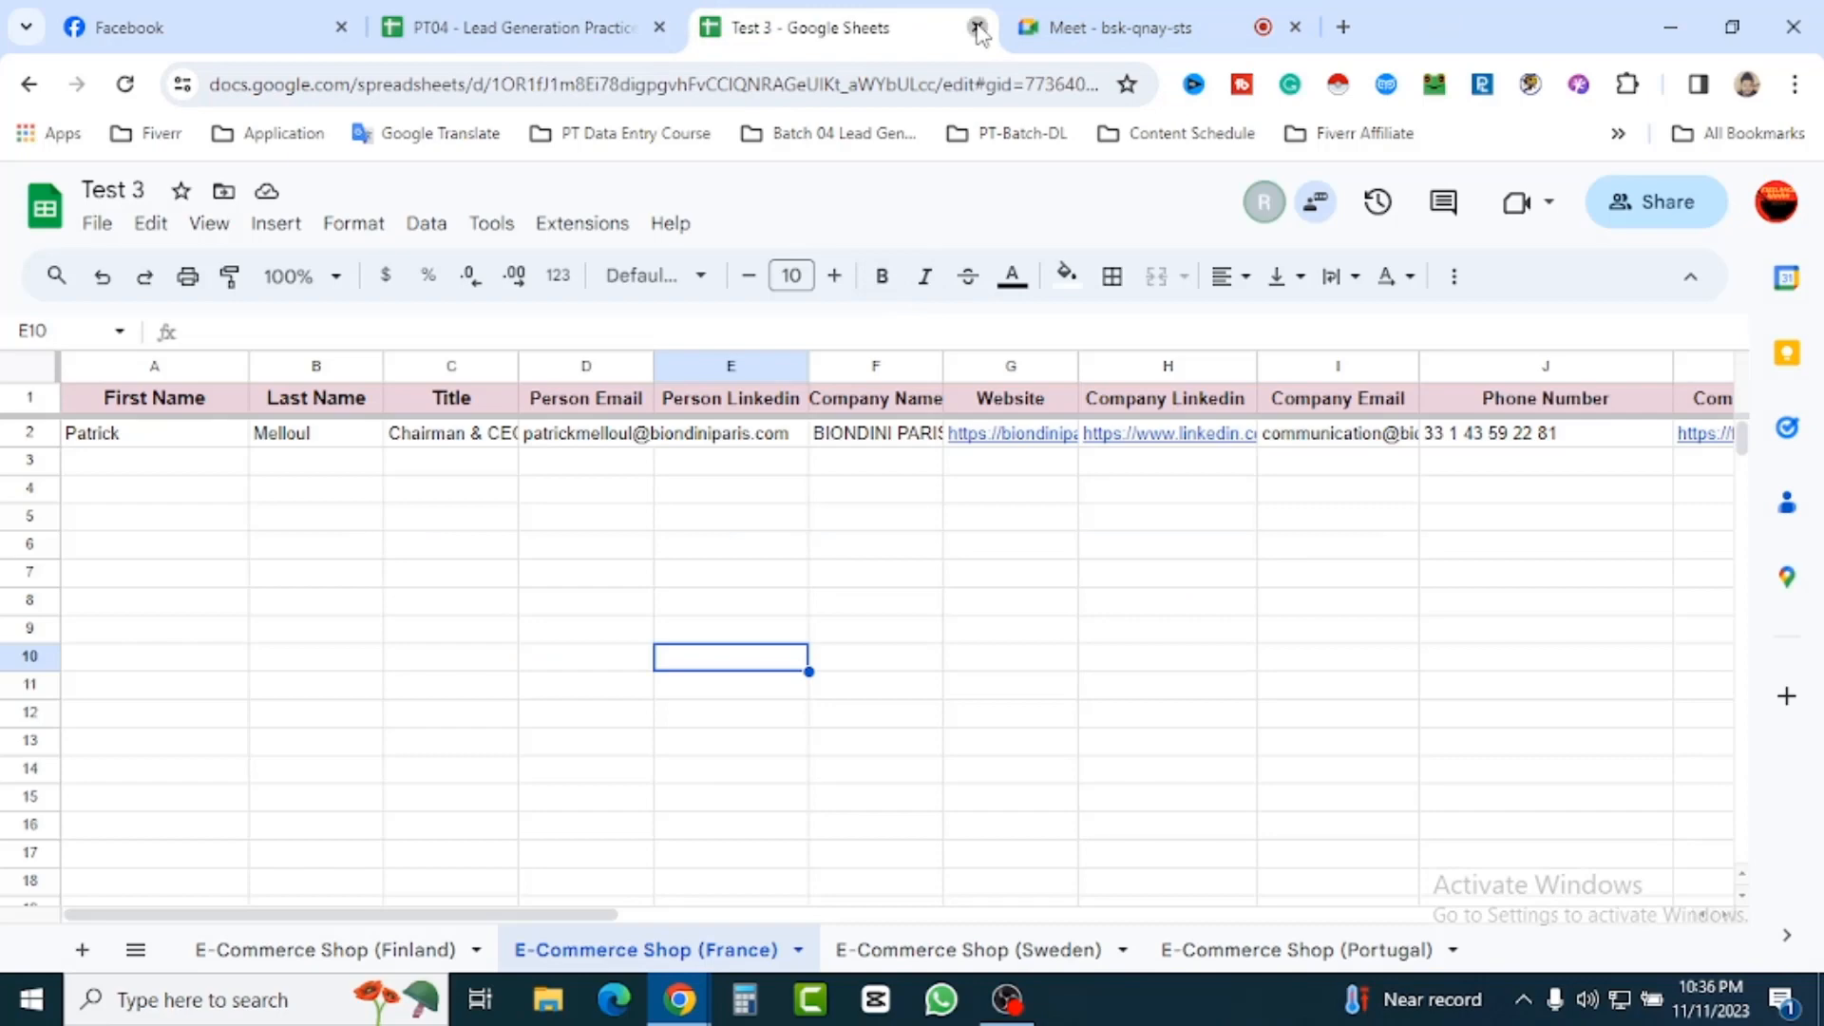
pyautogui.click(977, 28)
pyautogui.click(836, 27)
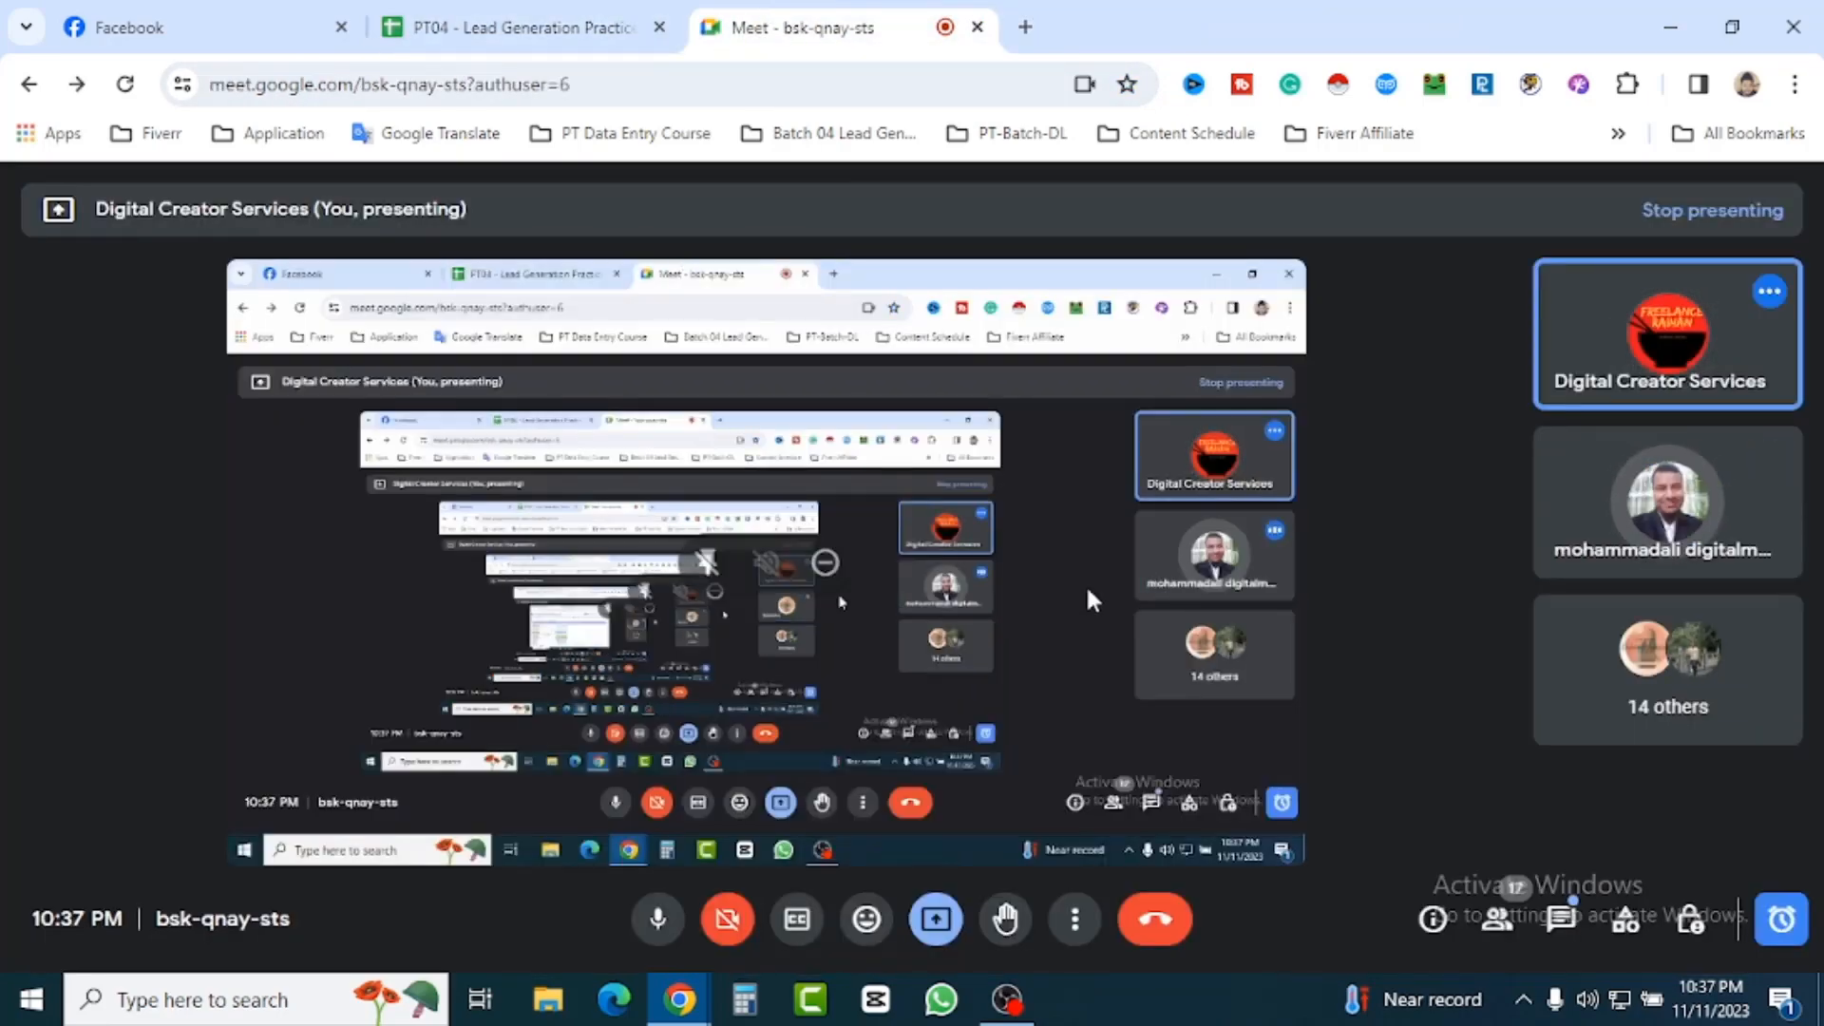
# From the PT04 practice file, open the row 9 student's assignment folder link and find the English online-shop spreadsheet in Test 3
pyautogui.hotkey('ctrl', 'shift', 'Tab')
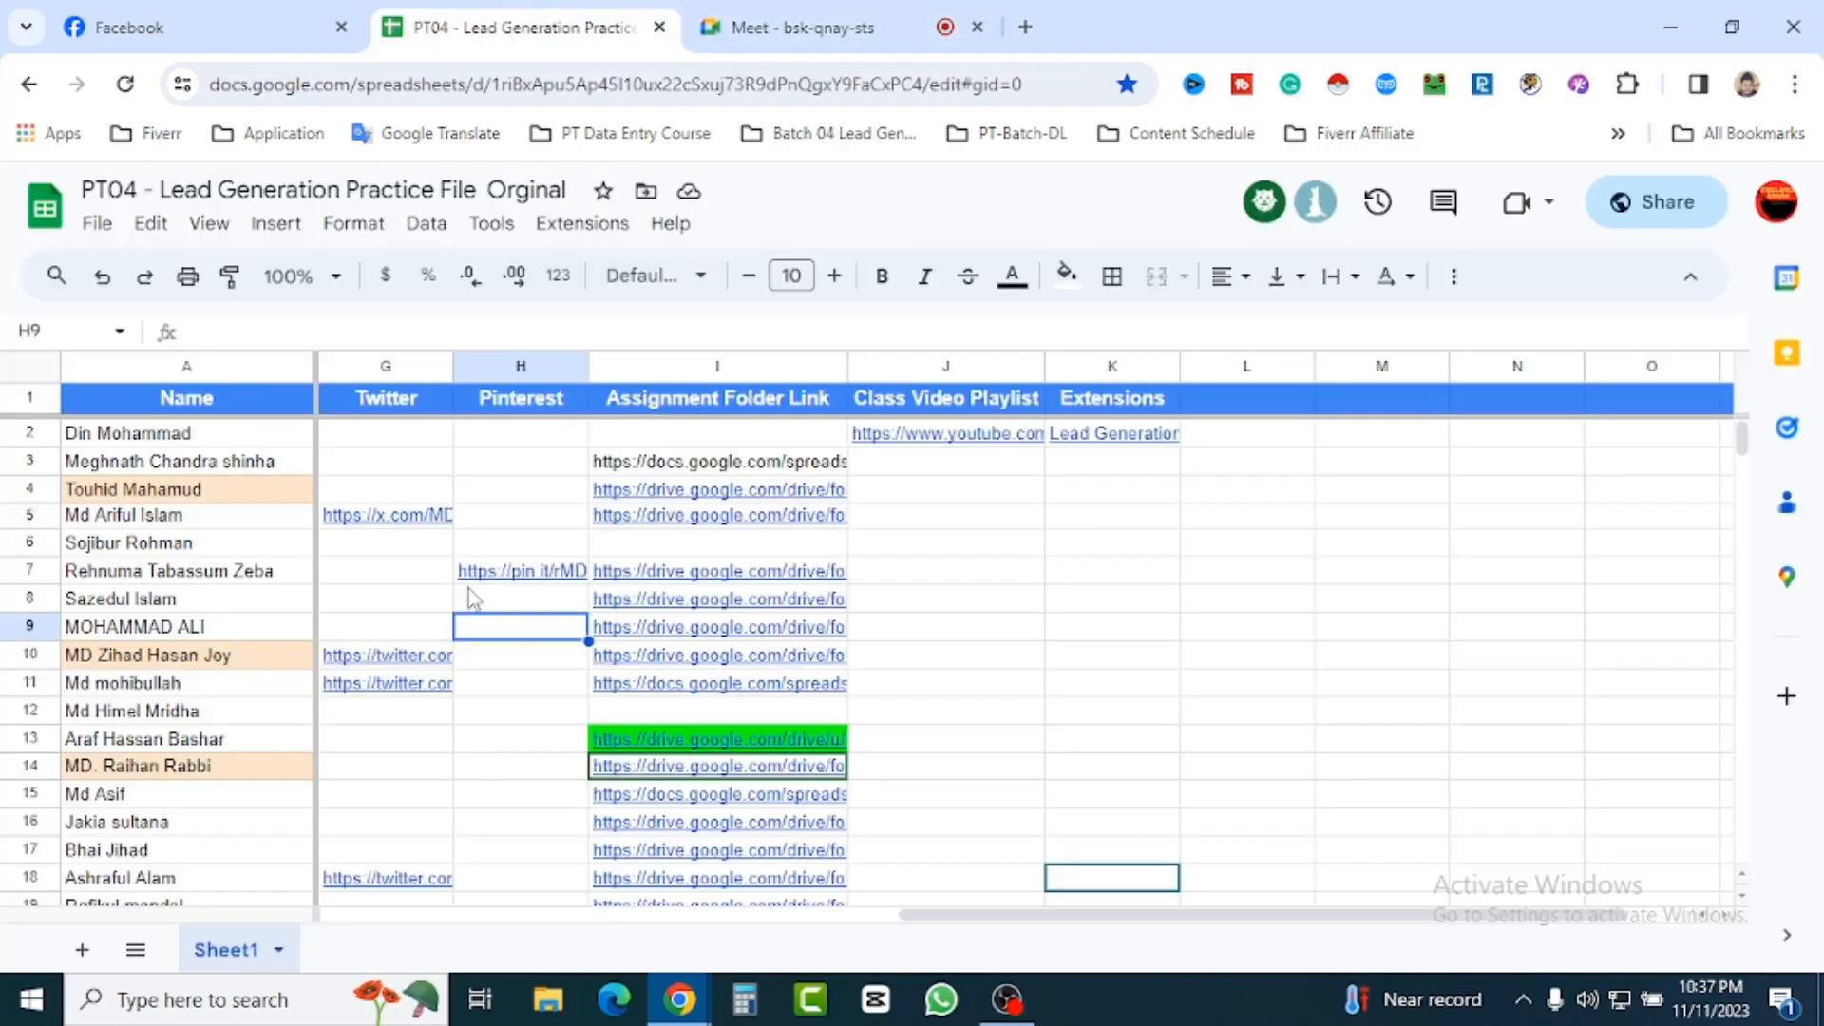
pyautogui.click(179, 649)
pyautogui.click(411, 739)
pyautogui.click(651, 629)
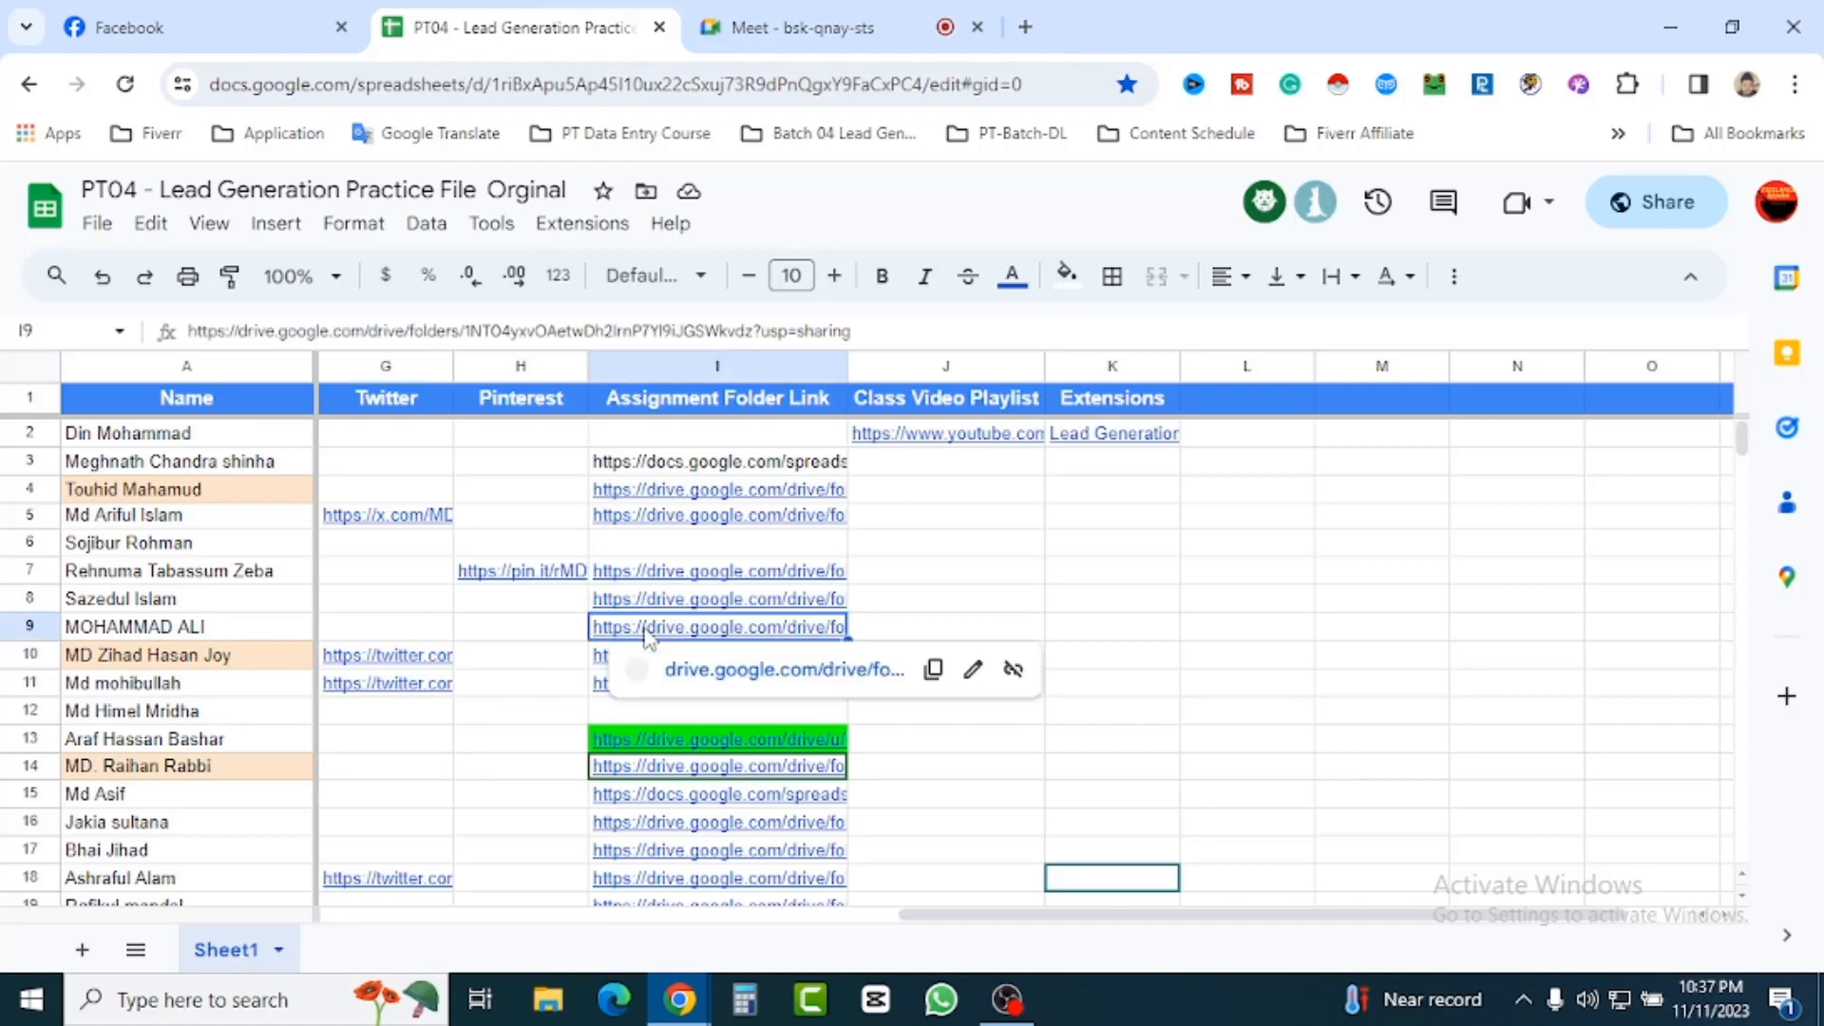
pyautogui.click(777, 671)
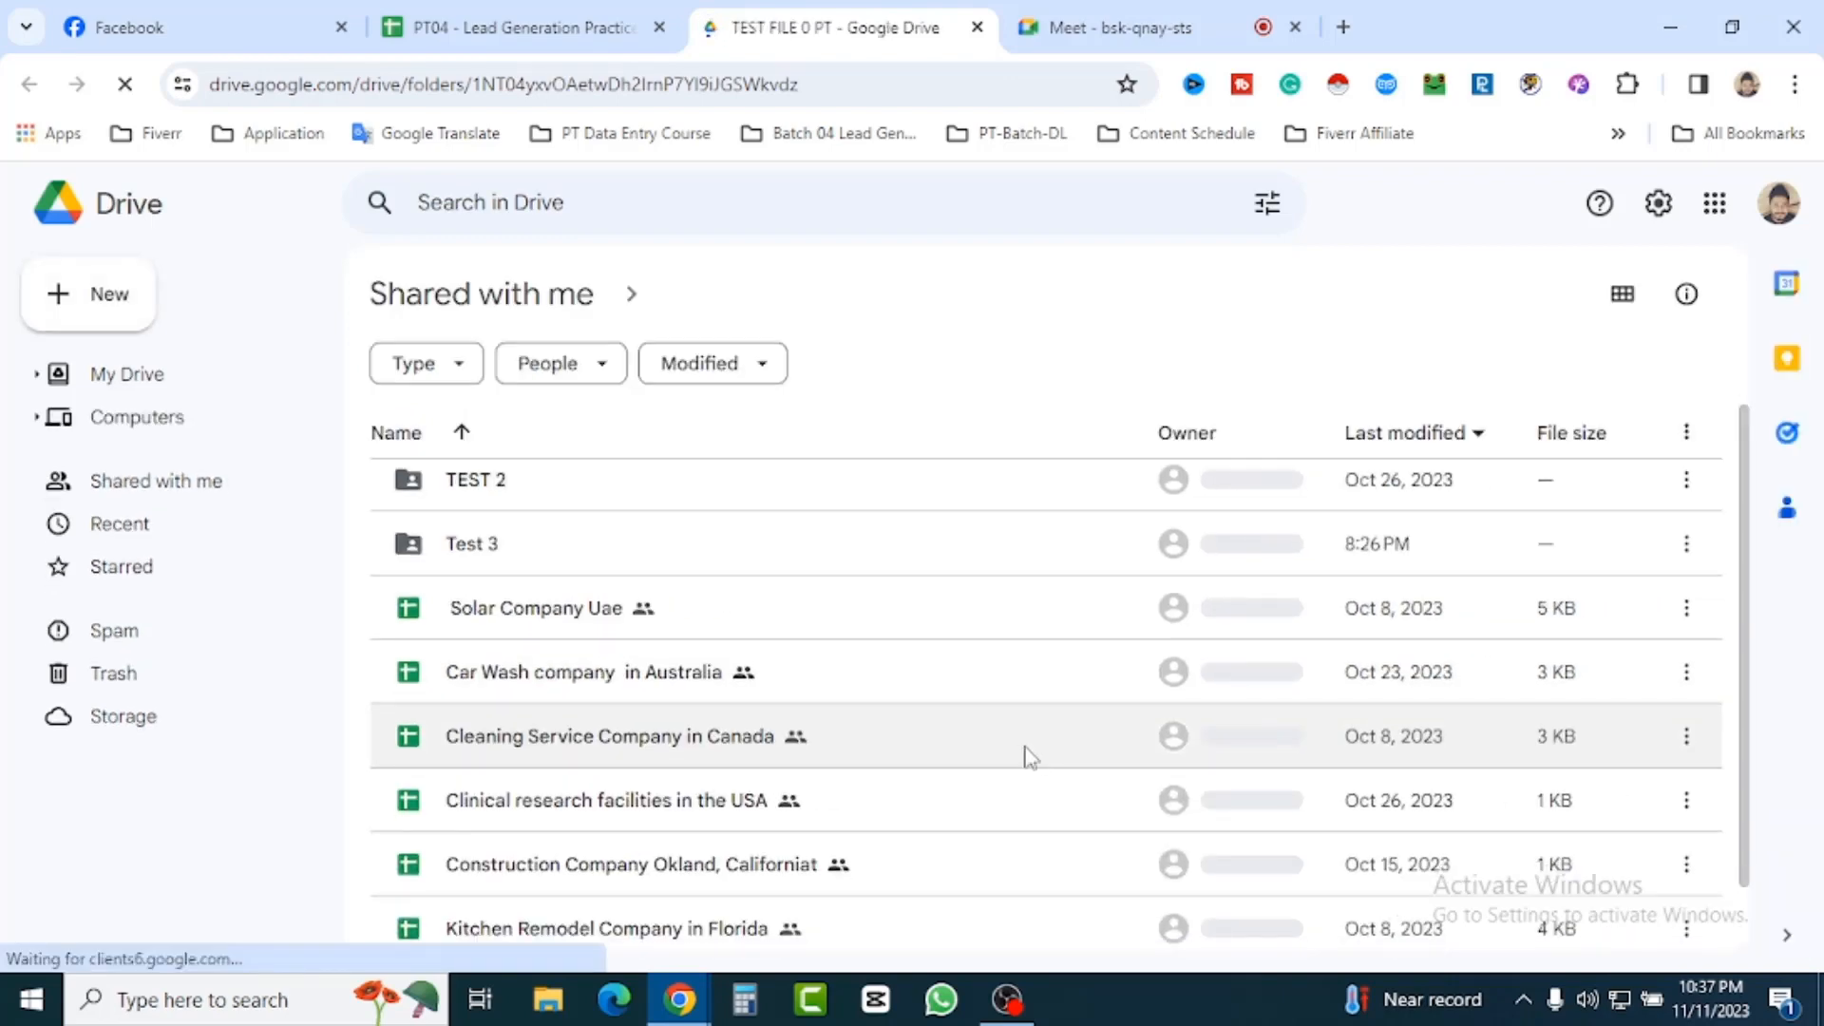
pyautogui.scroll(-2, 1031, 758)
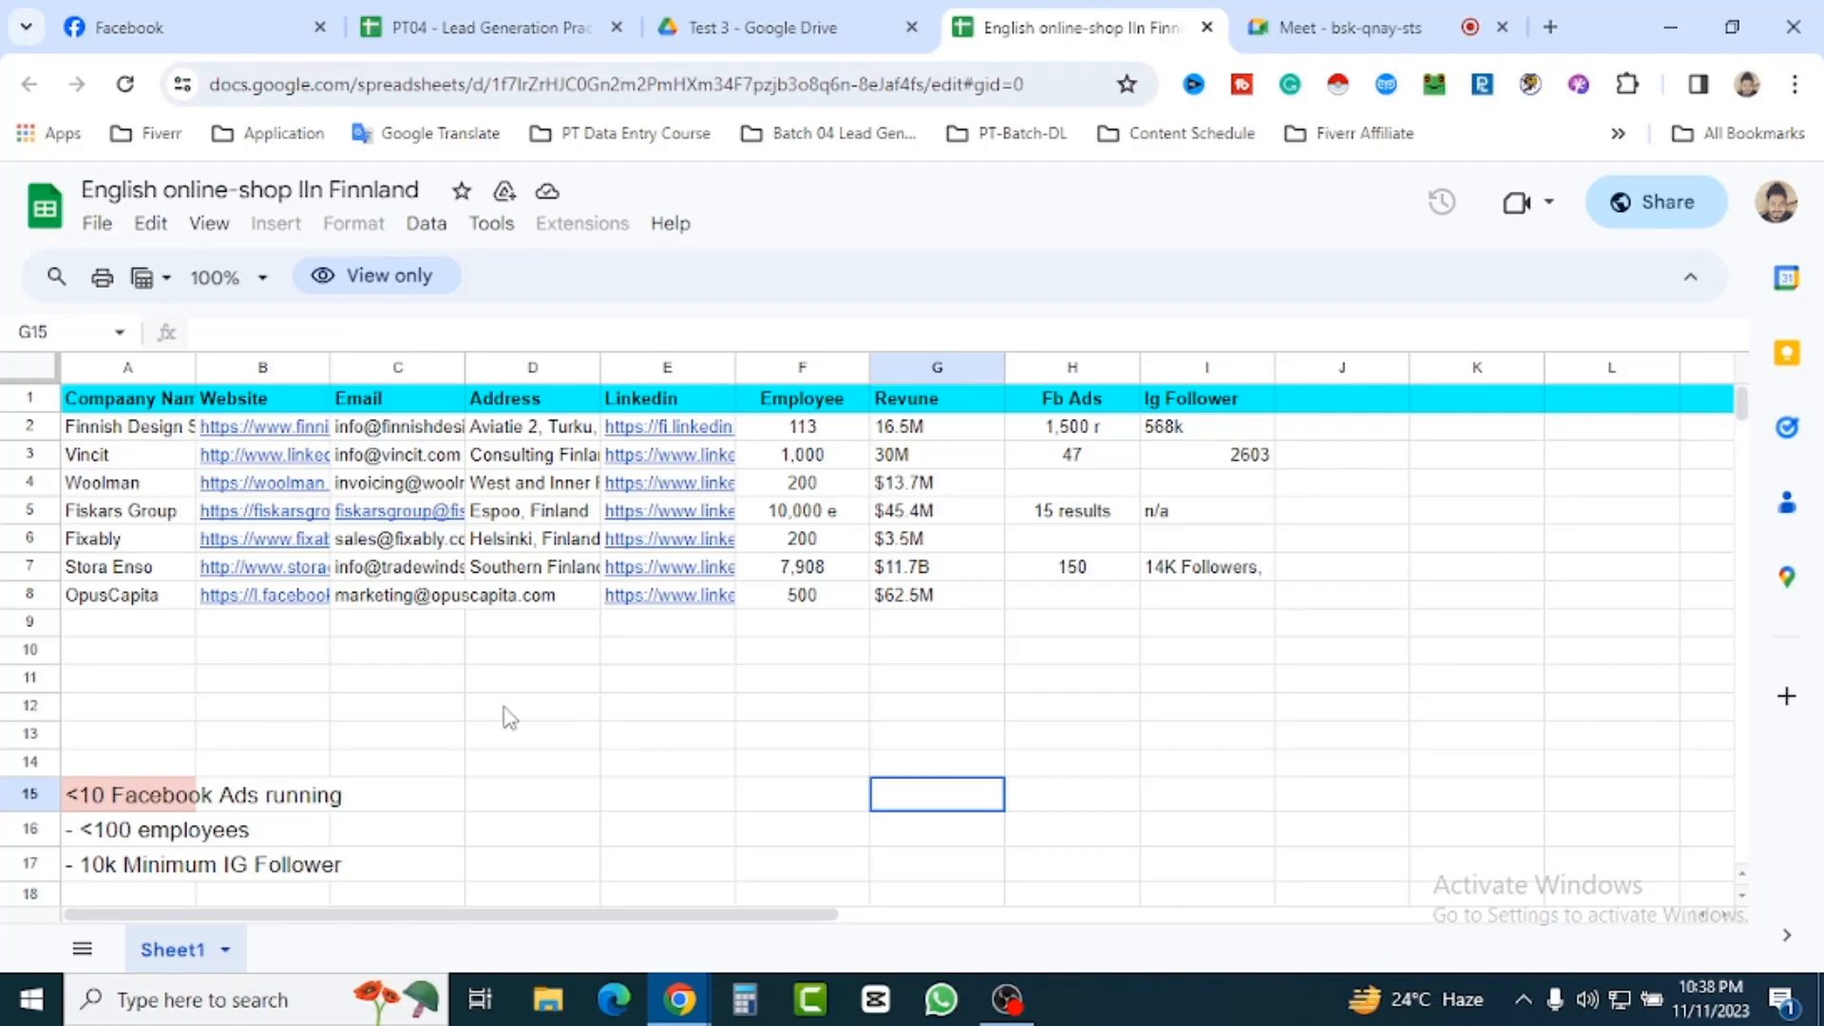
# Check the participant list in the Meet call, and return to the English online-shop spreadsheet
pyautogui.click(1349, 26)
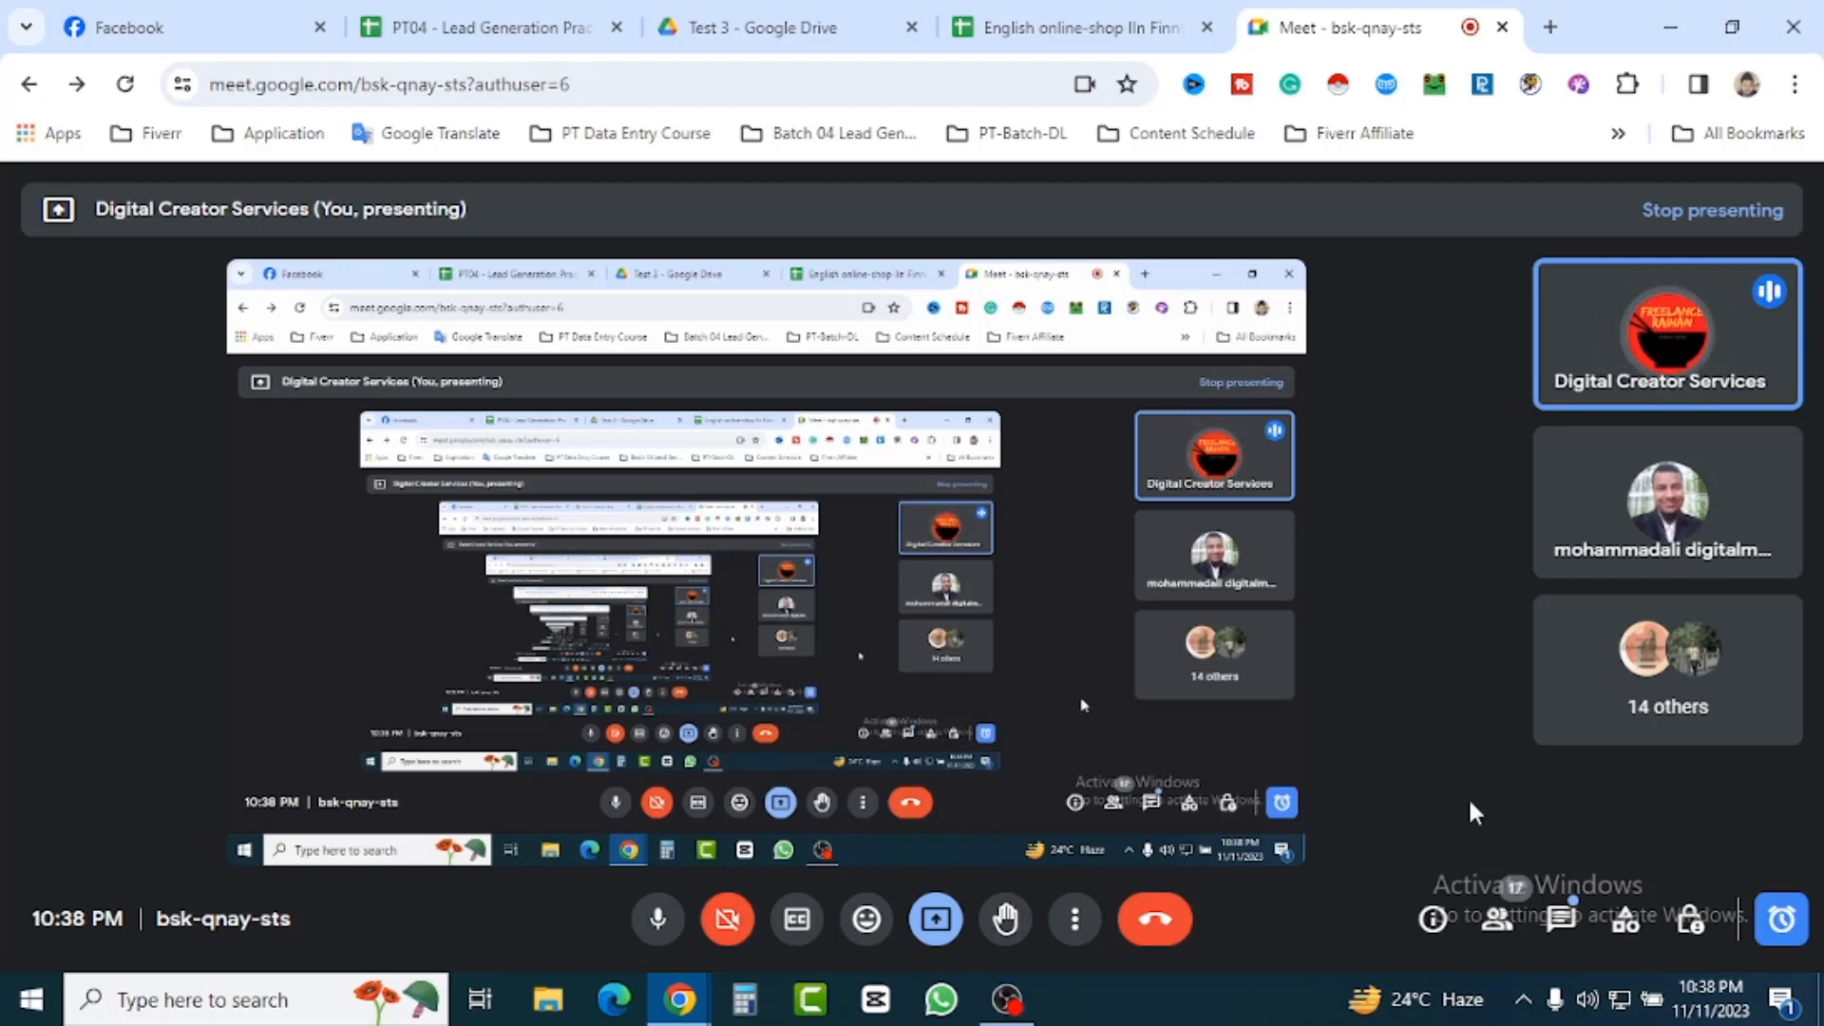
pyautogui.click(1498, 921)
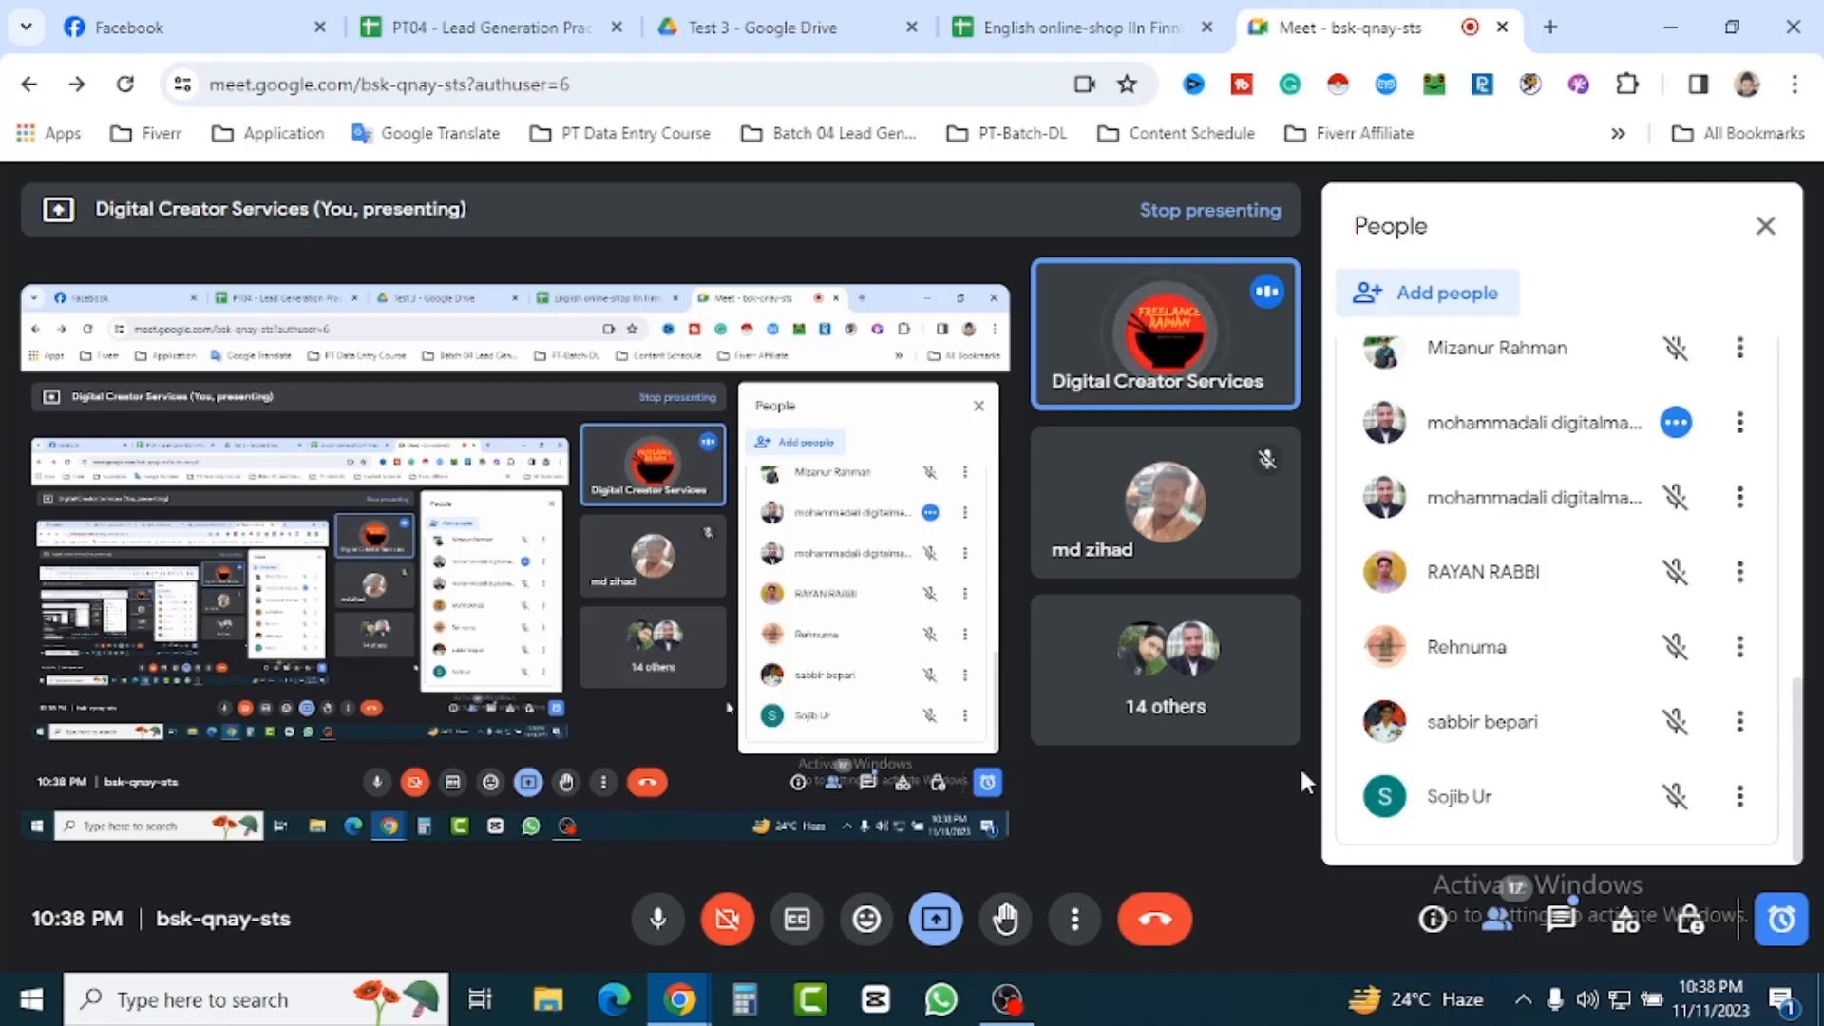
pyautogui.hotkey('ctrl', 'shift', 'Tab')
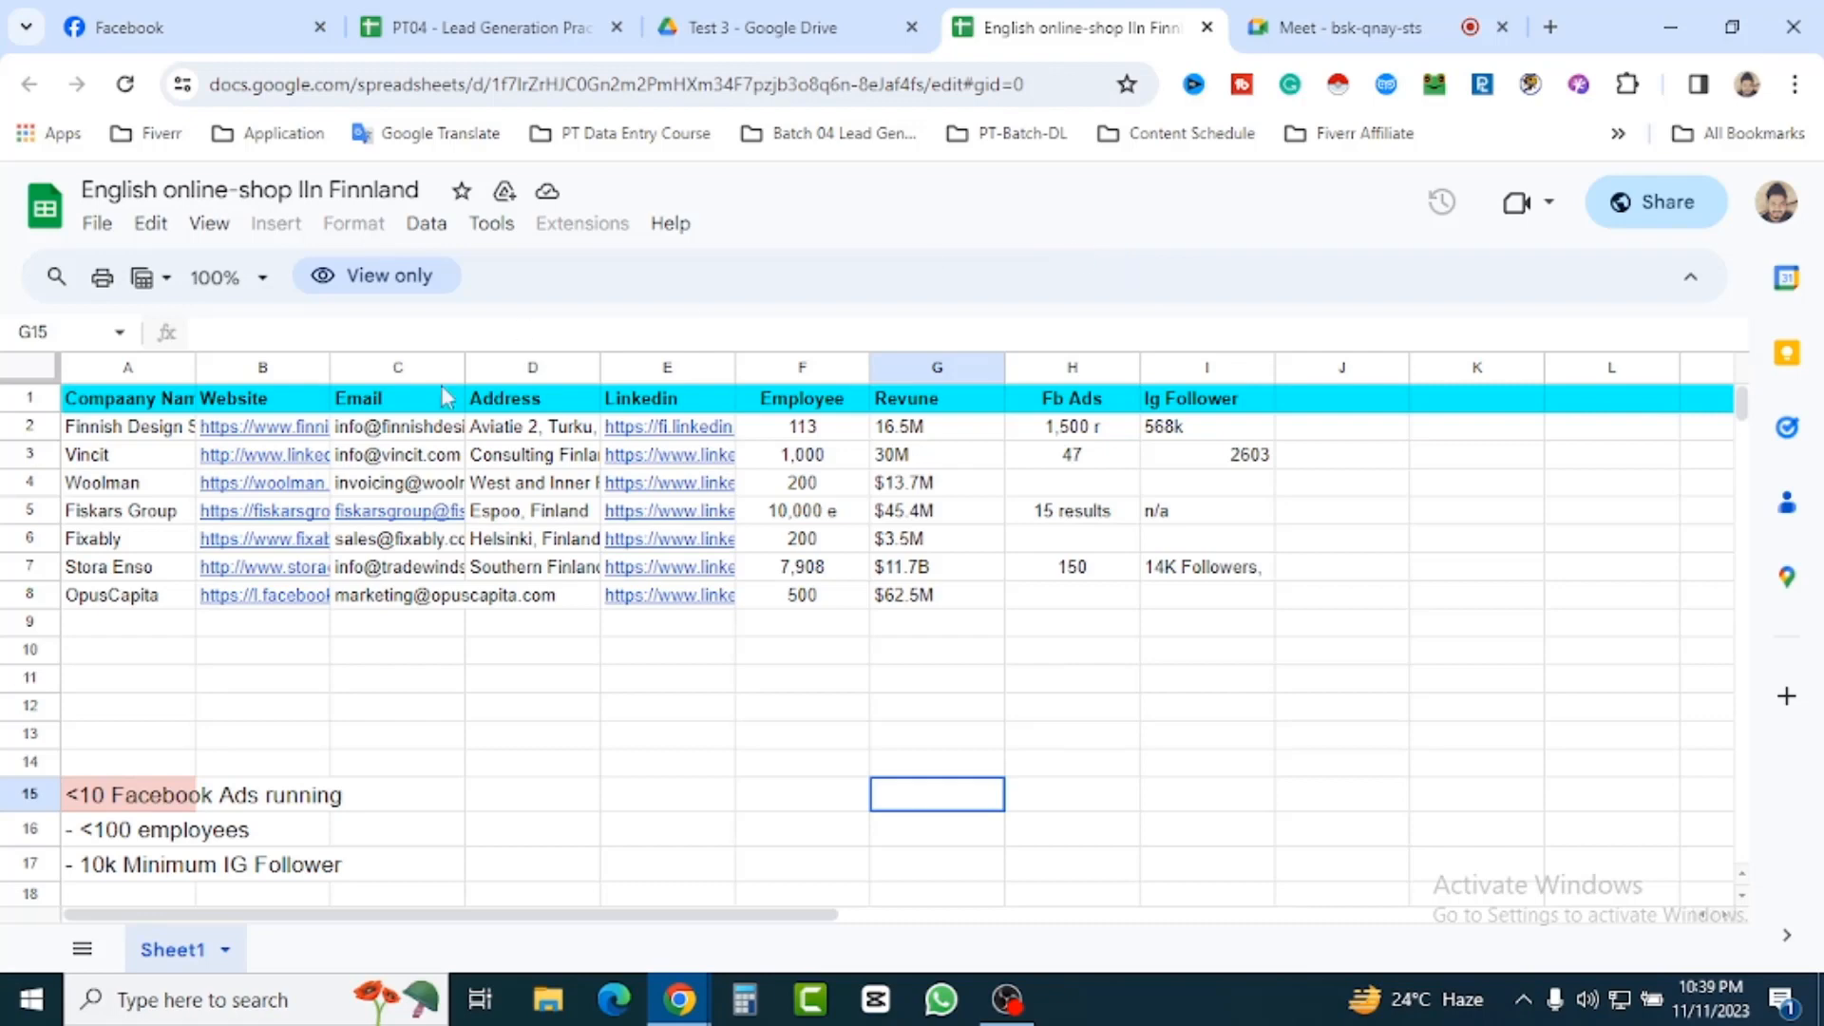
# Review the company table in the English online-shop spreadsheet, including its Email and Address columns
pyautogui.click(406, 717)
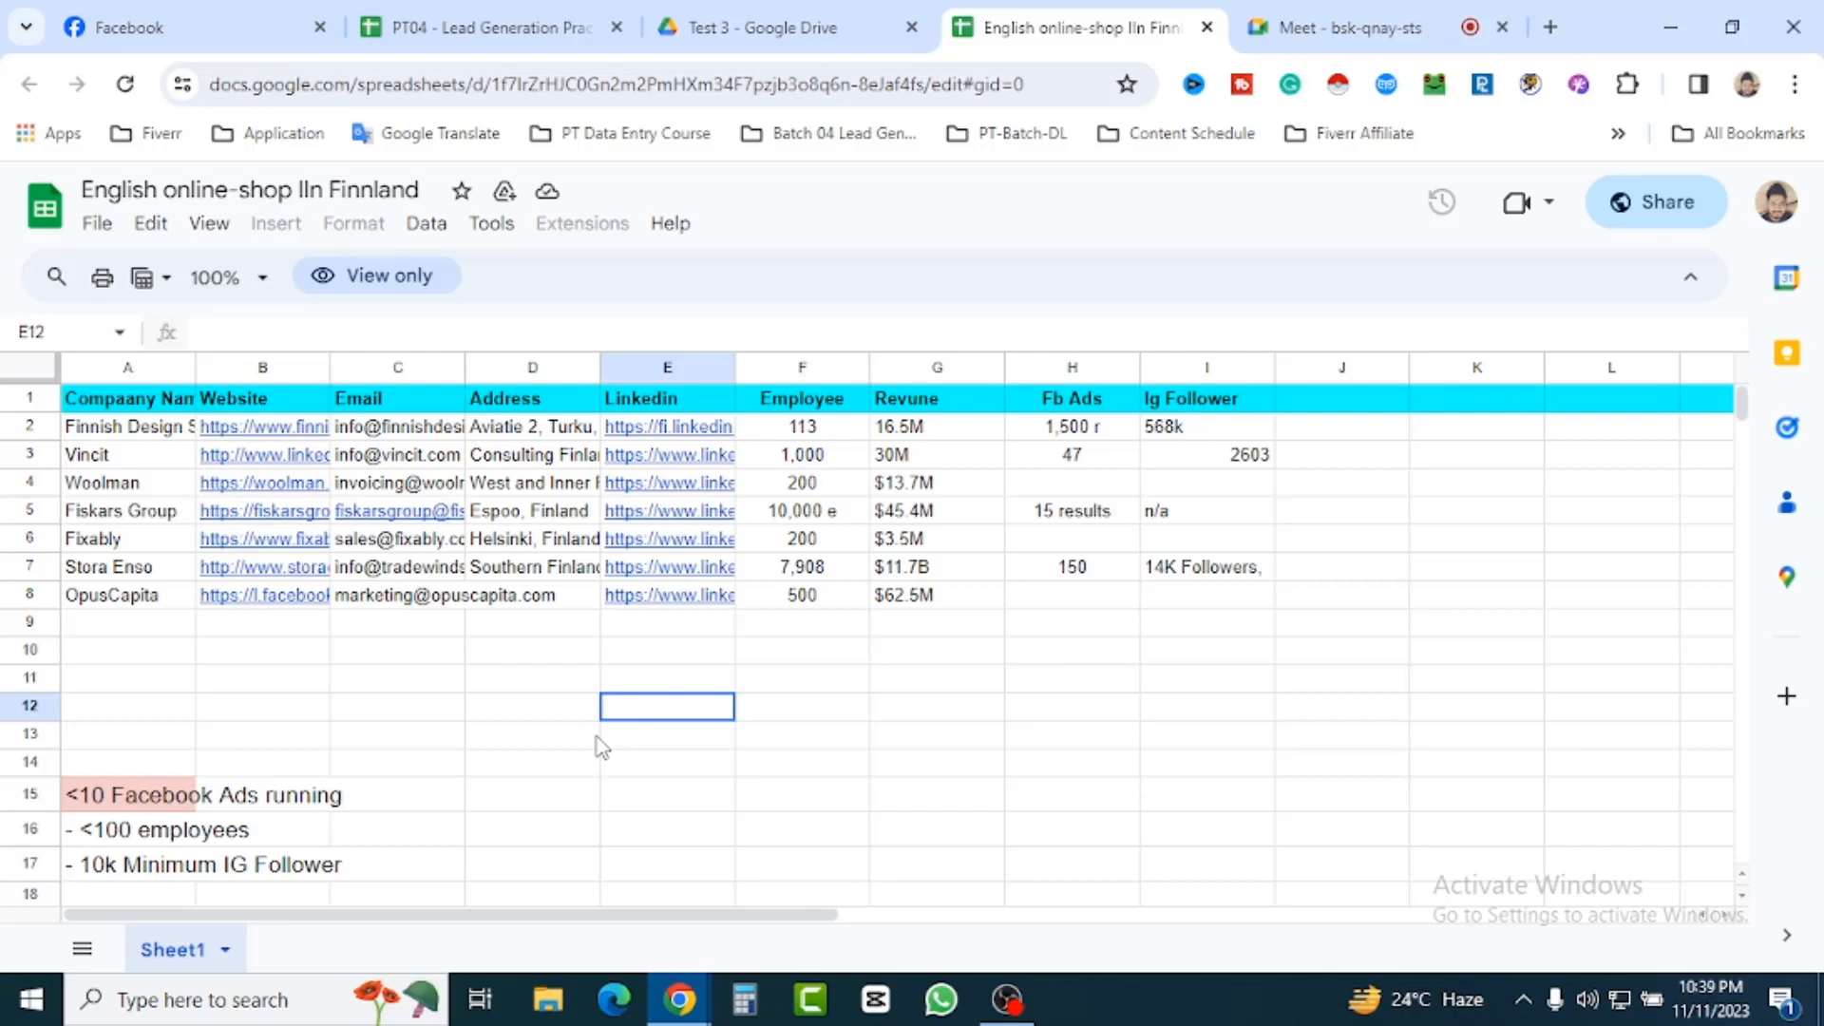
pyautogui.moveTo(116, 376); pyautogui.dragTo(948, 635)
pyautogui.click(799, 762)
pyautogui.click(1087, 682)
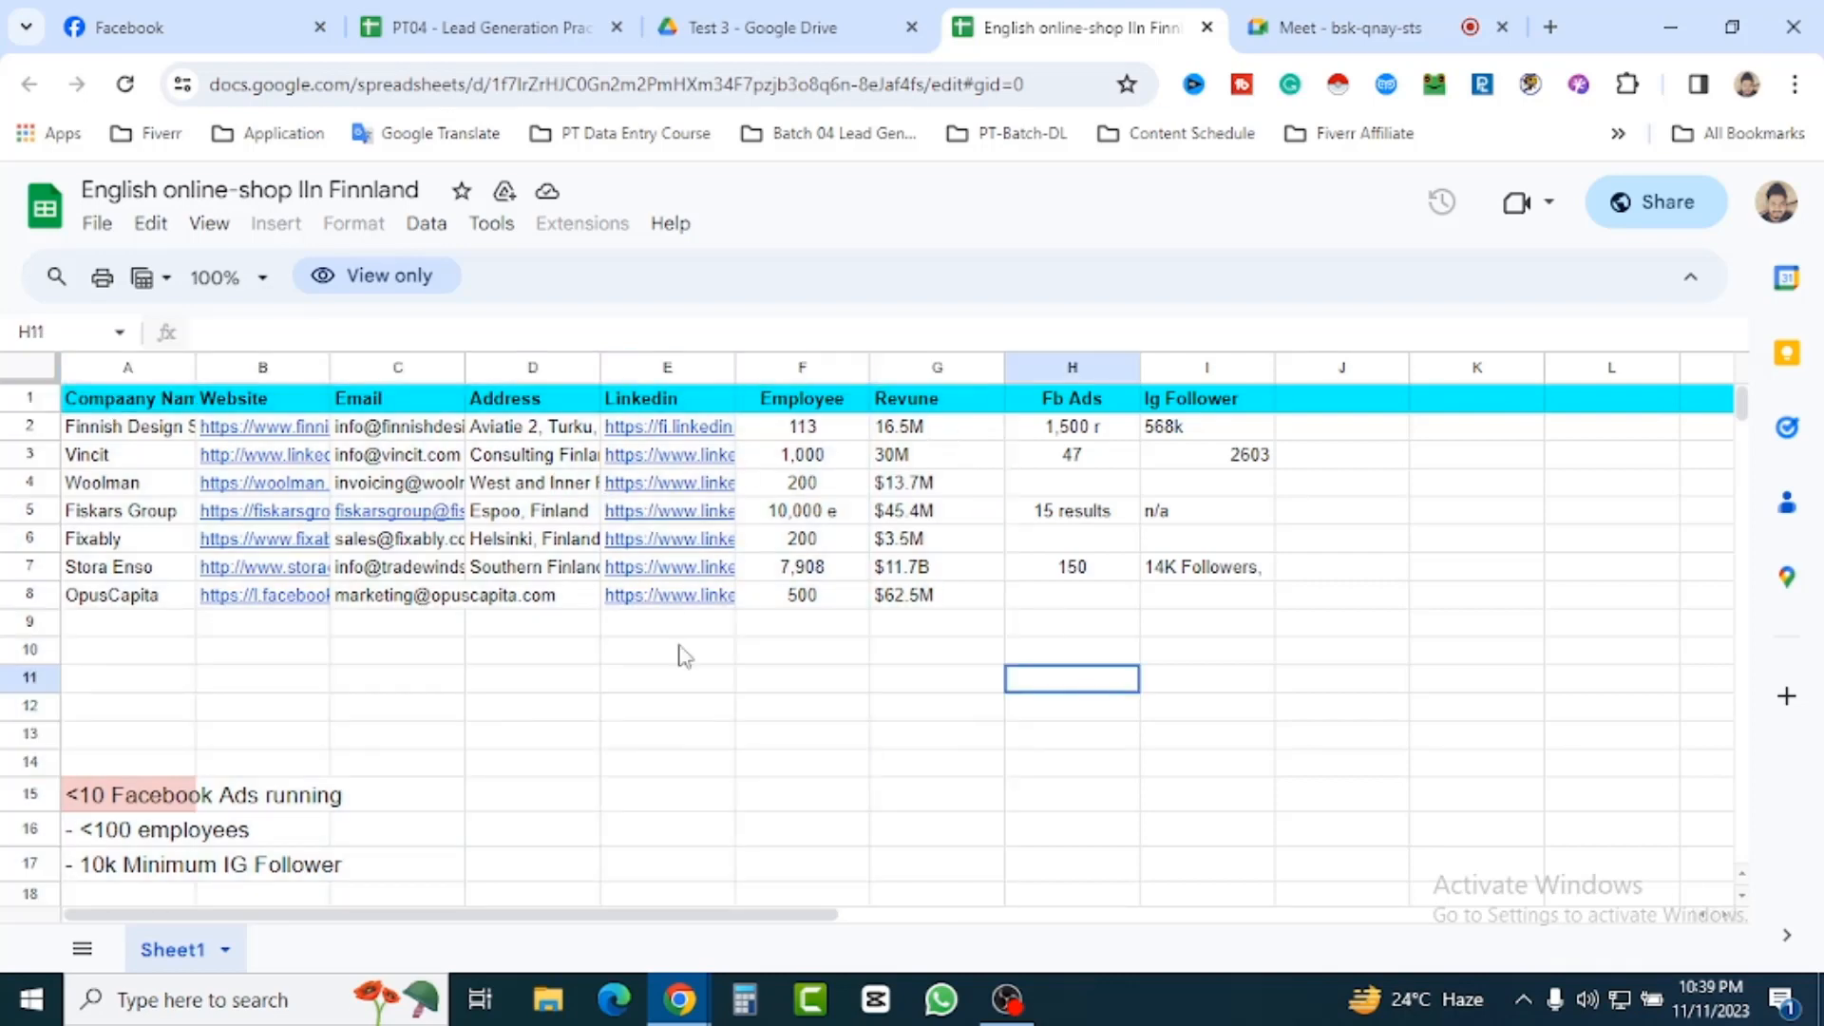
pyautogui.click(771, 733)
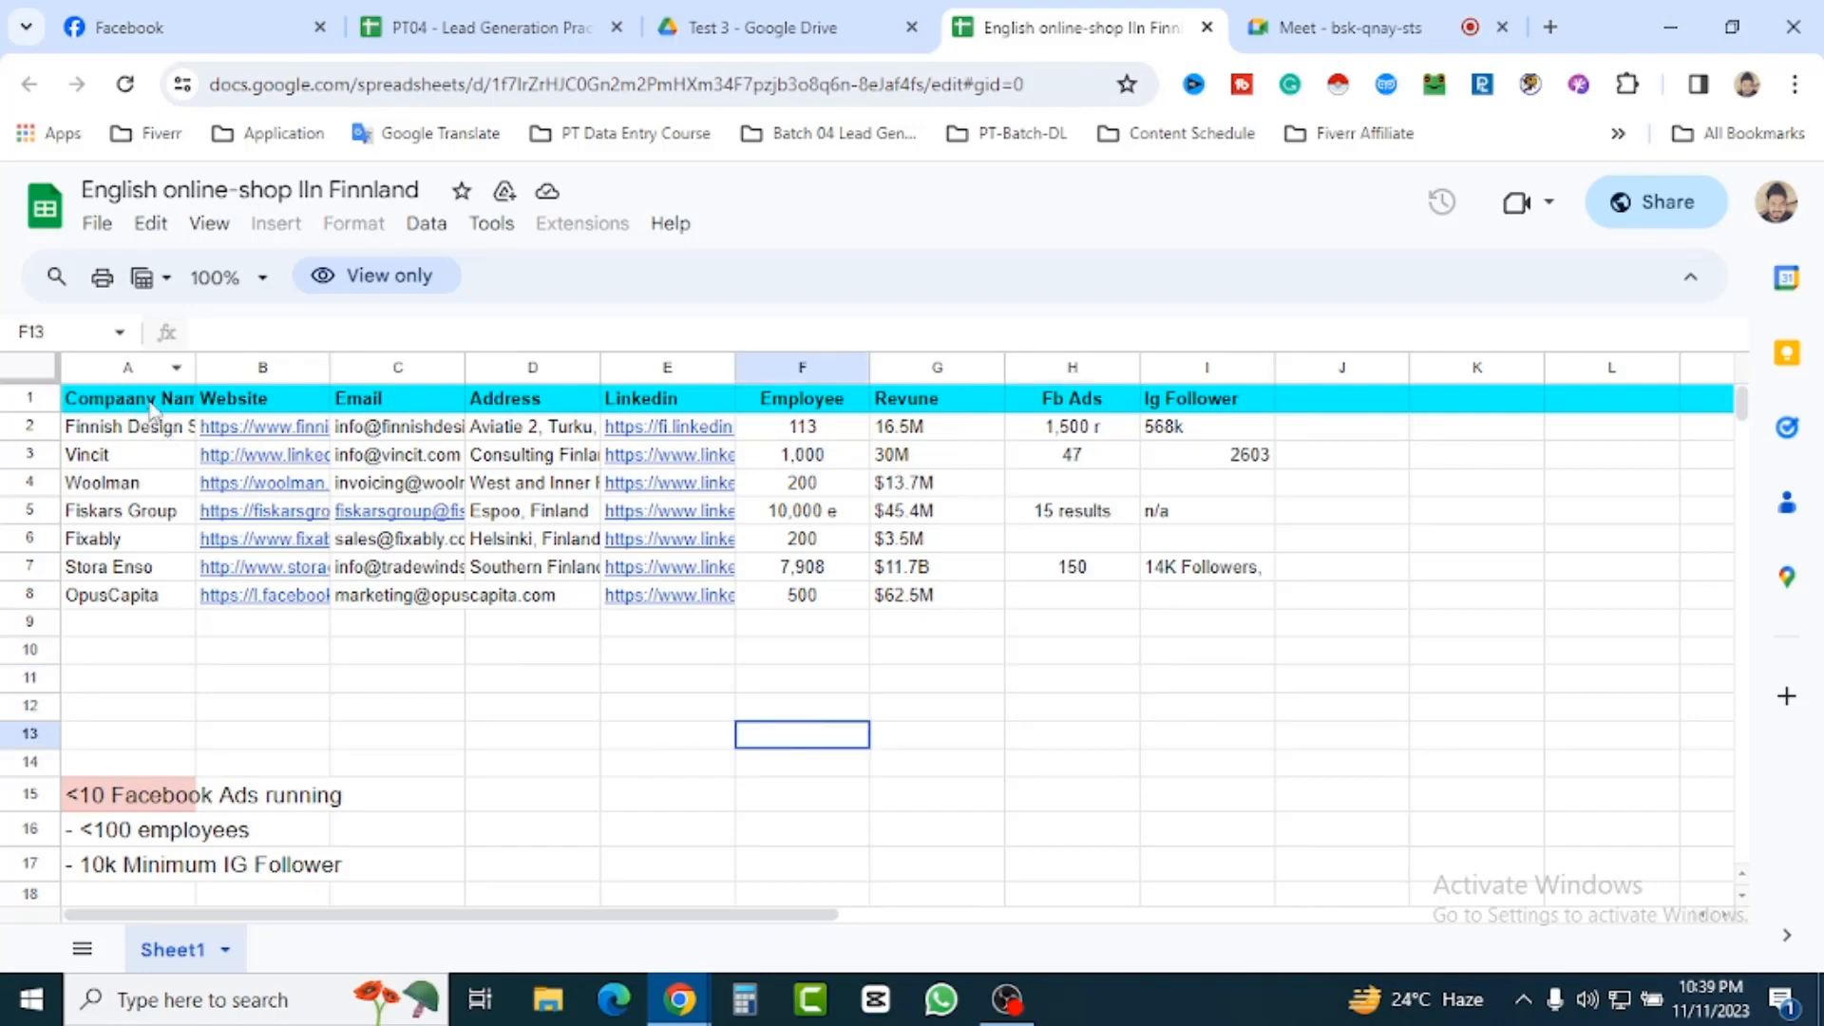
pyautogui.click(399, 368)
pyautogui.click(591, 717)
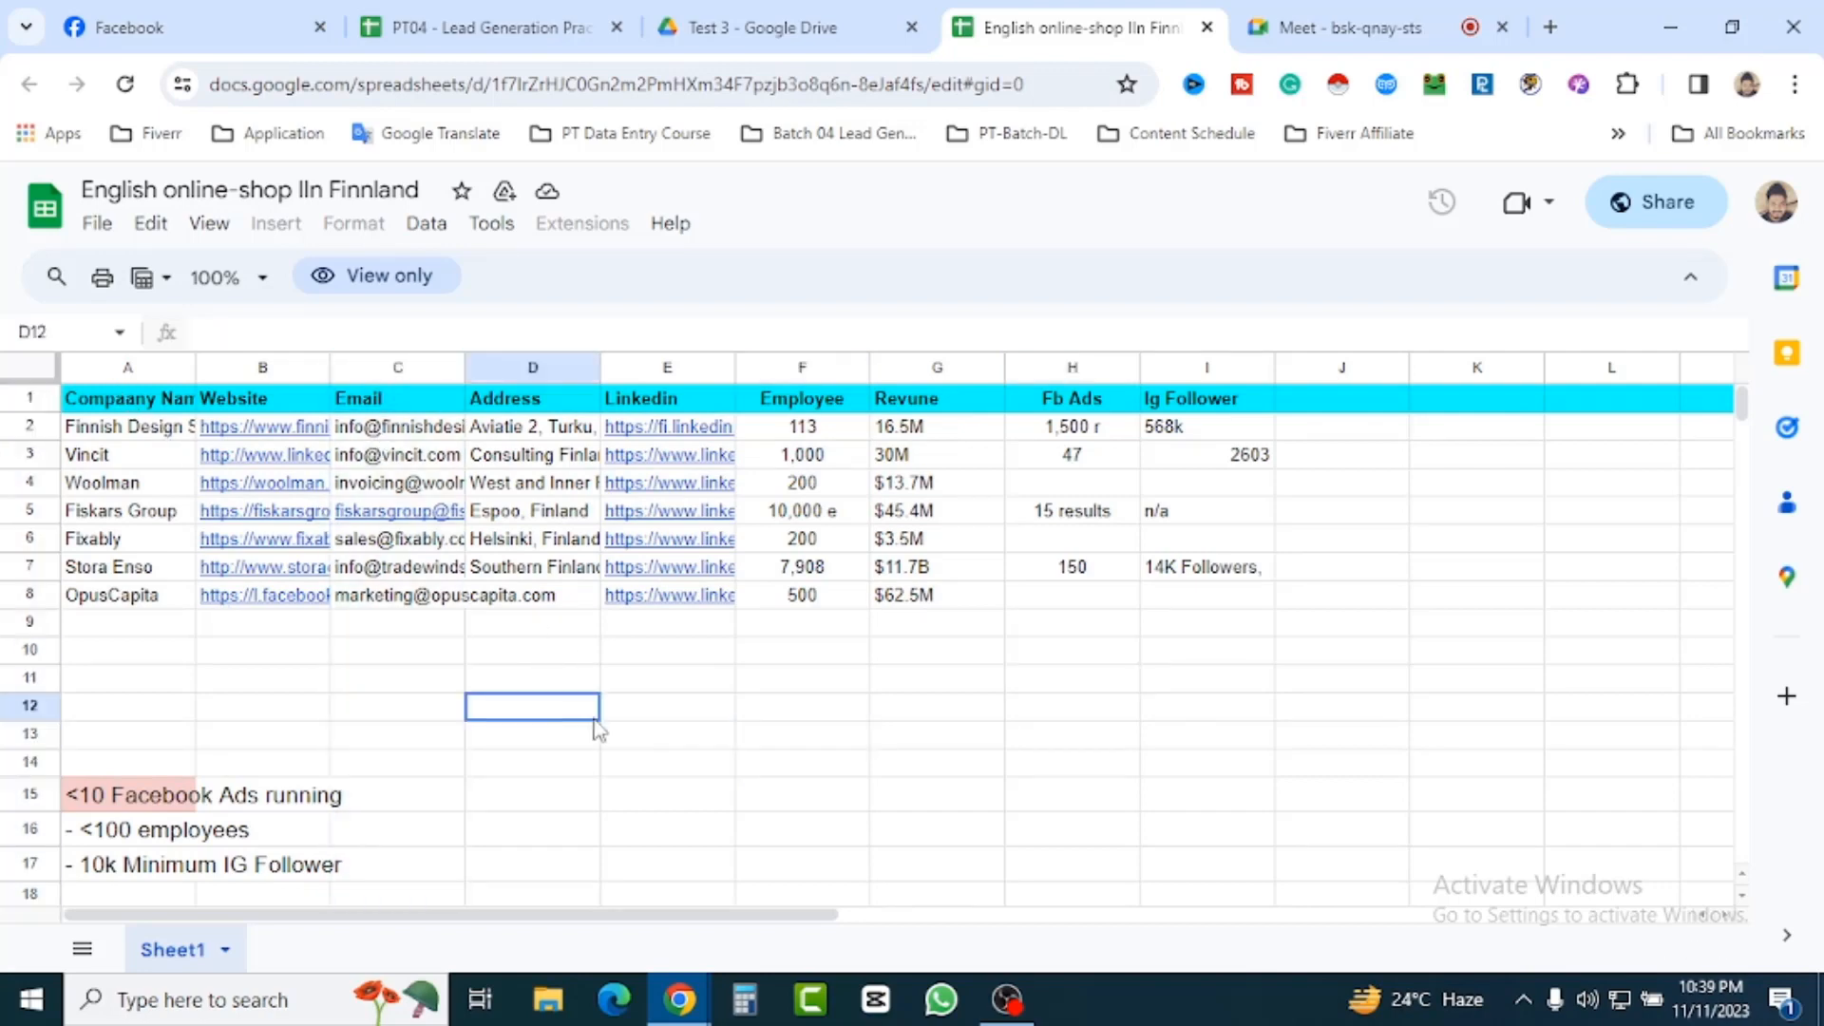
pyautogui.click(545, 369)
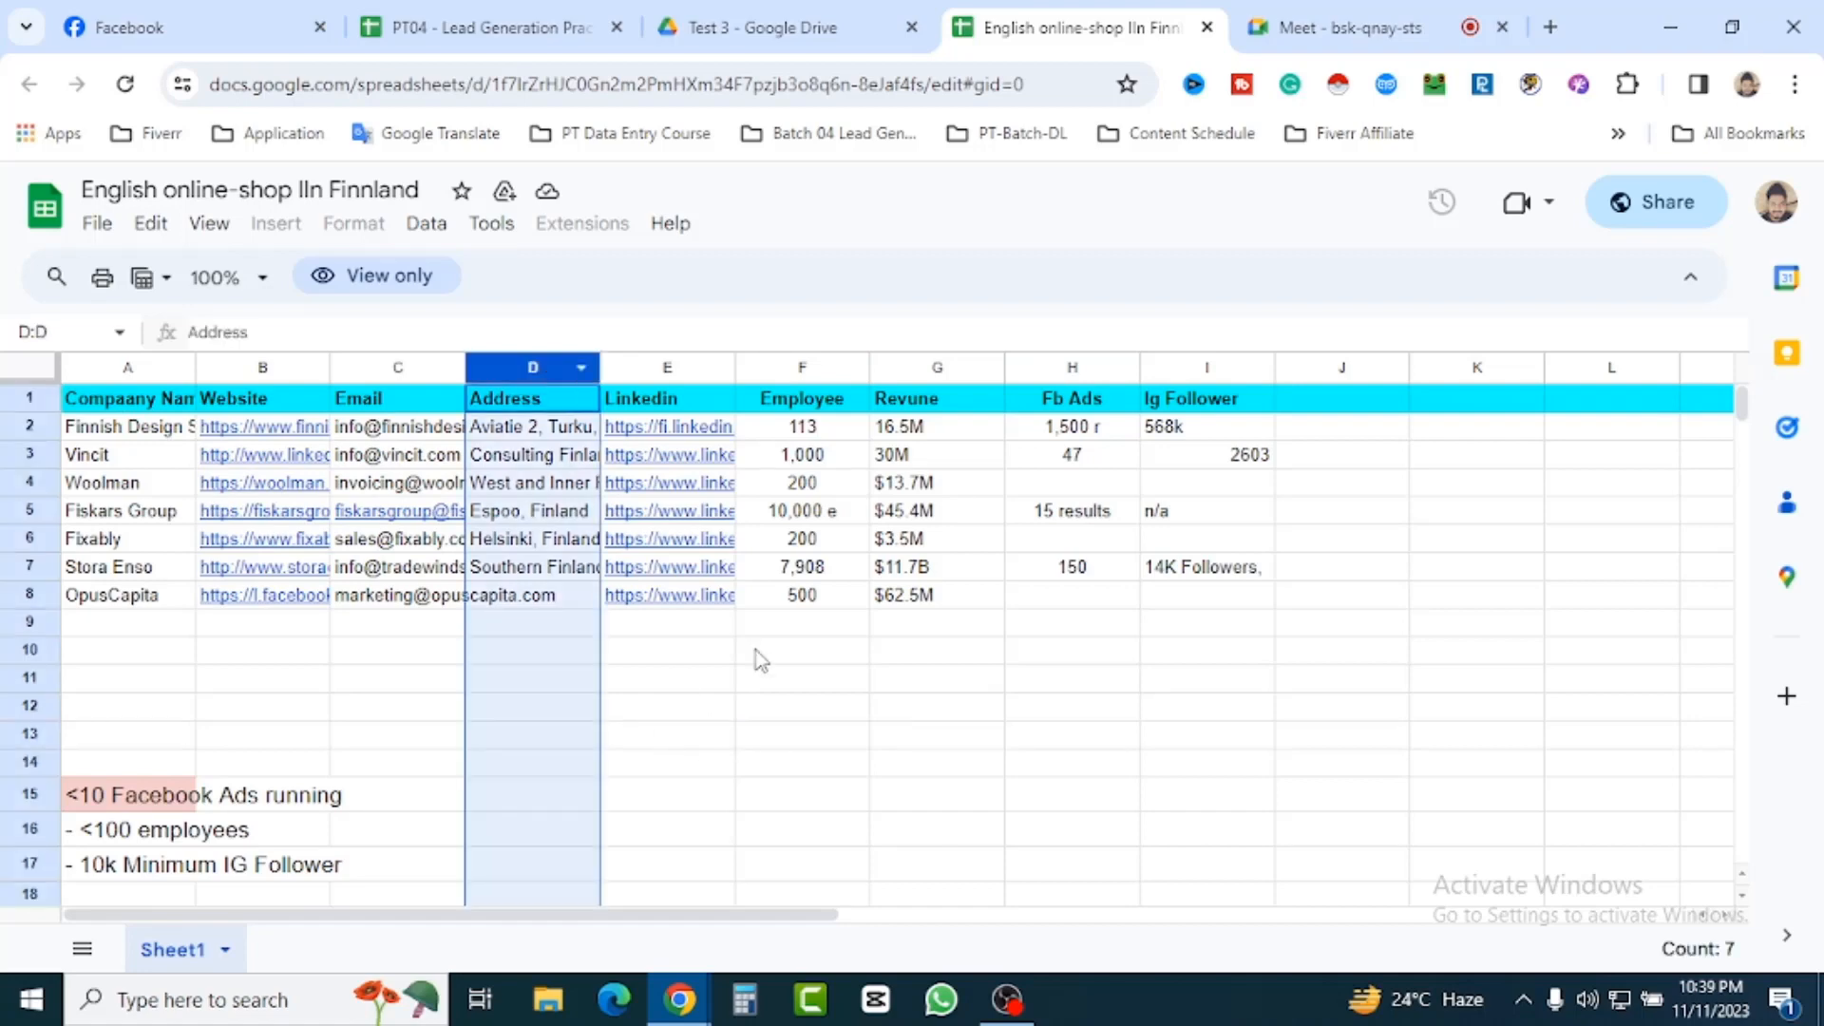
pyautogui.click(834, 747)
pyautogui.click(584, 793)
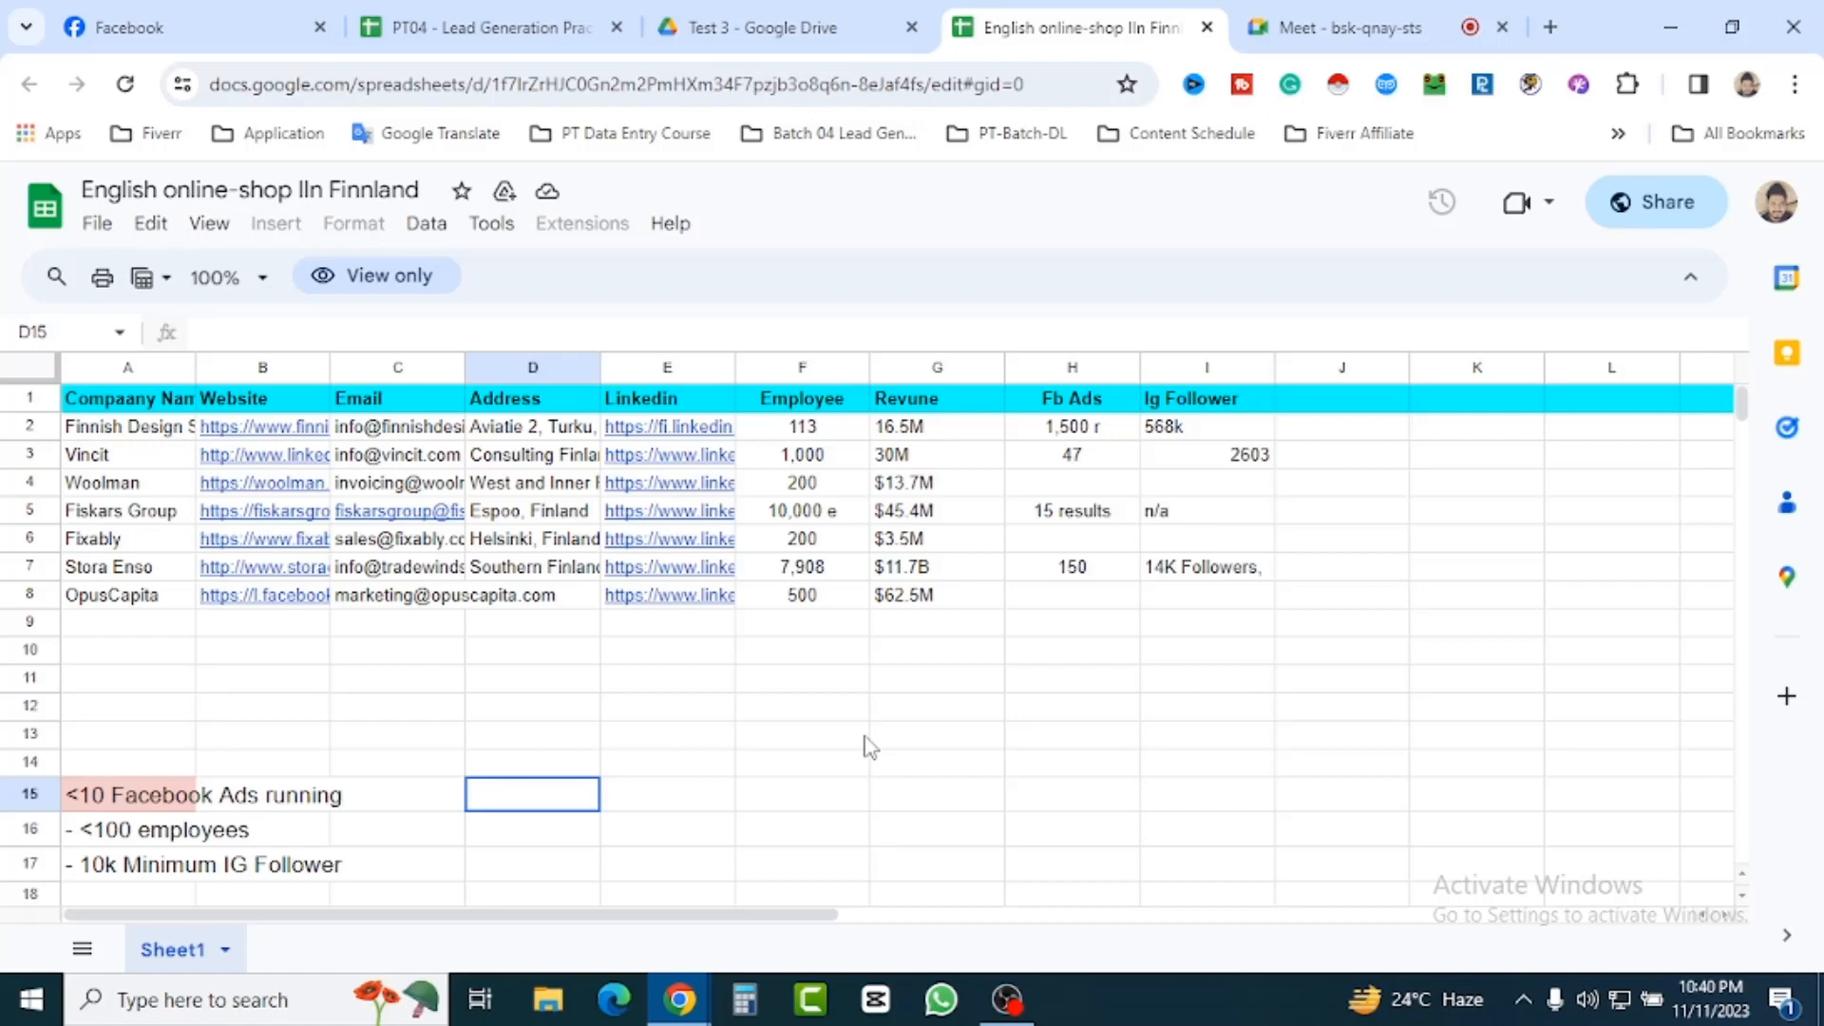
# Examine the Employee, Revune, Fb Ads and Ig Follower columns for the listed companies
pyautogui.click(1090, 653)
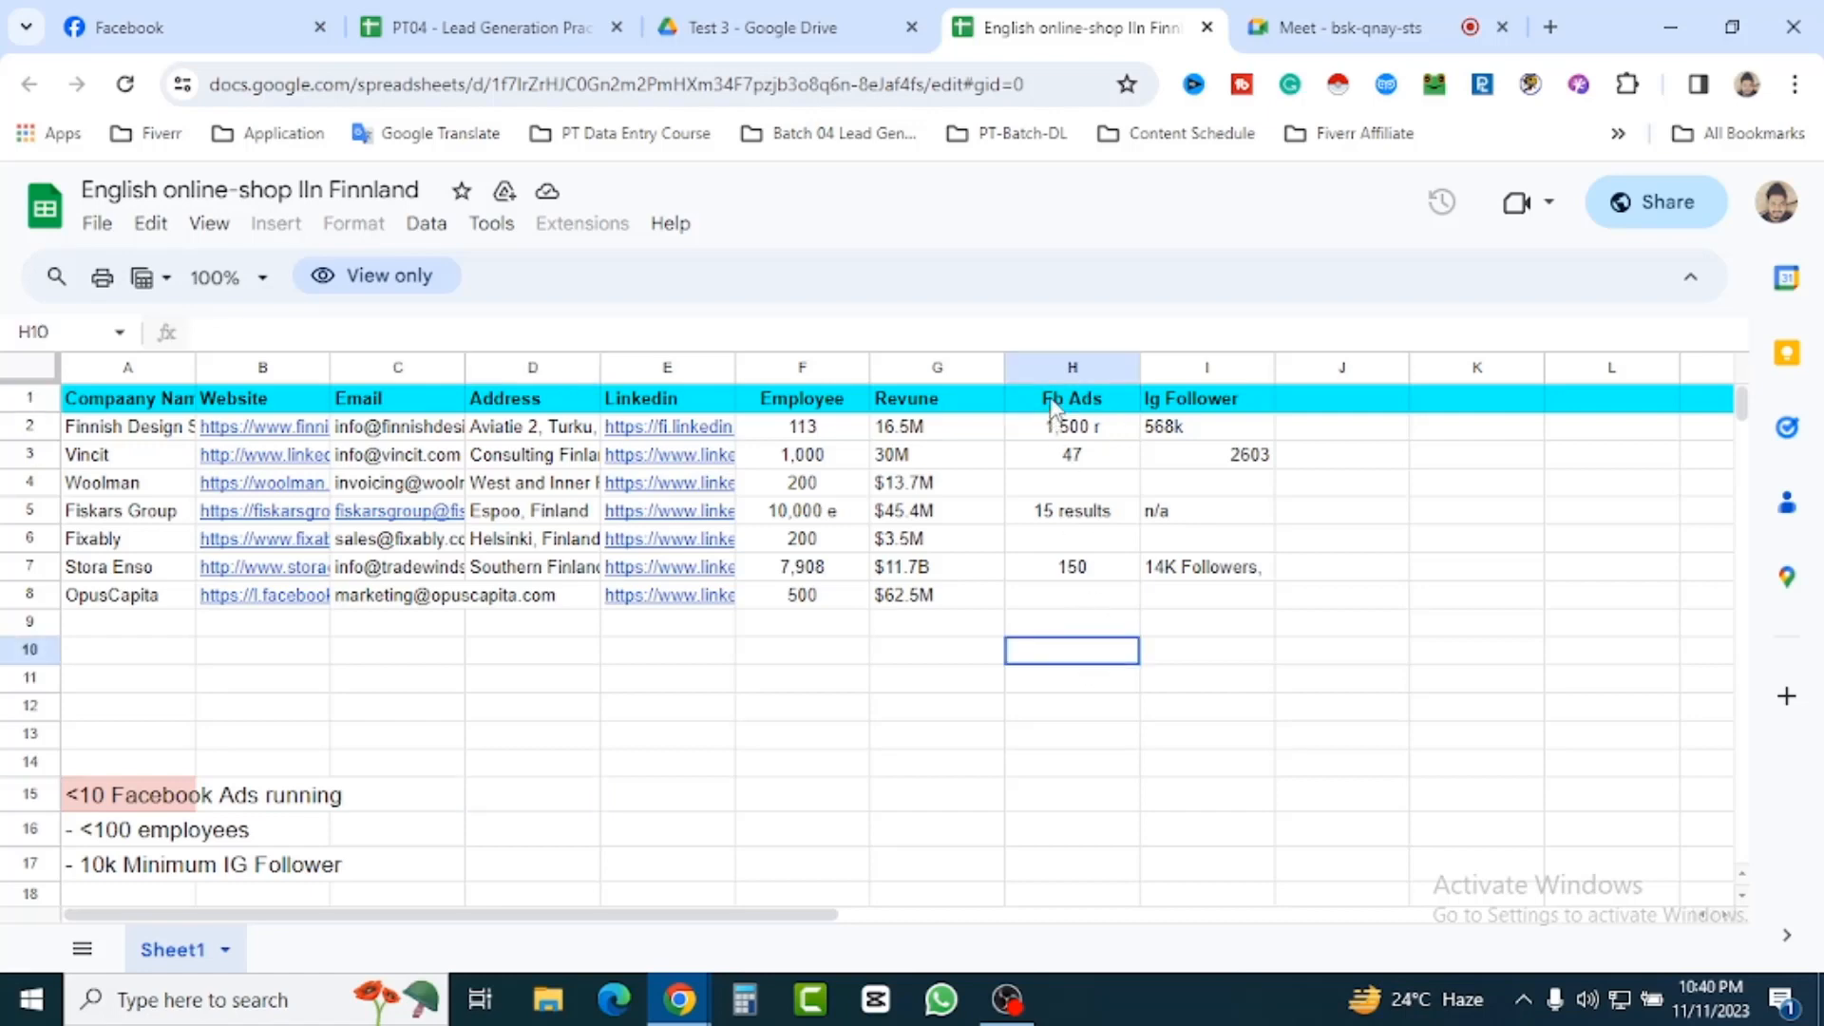
pyautogui.click(1149, 743)
pyautogui.press('Left')
pyautogui.press('Left')
pyautogui.press('Left')
pyautogui.press('Down')
pyautogui.press('Down')
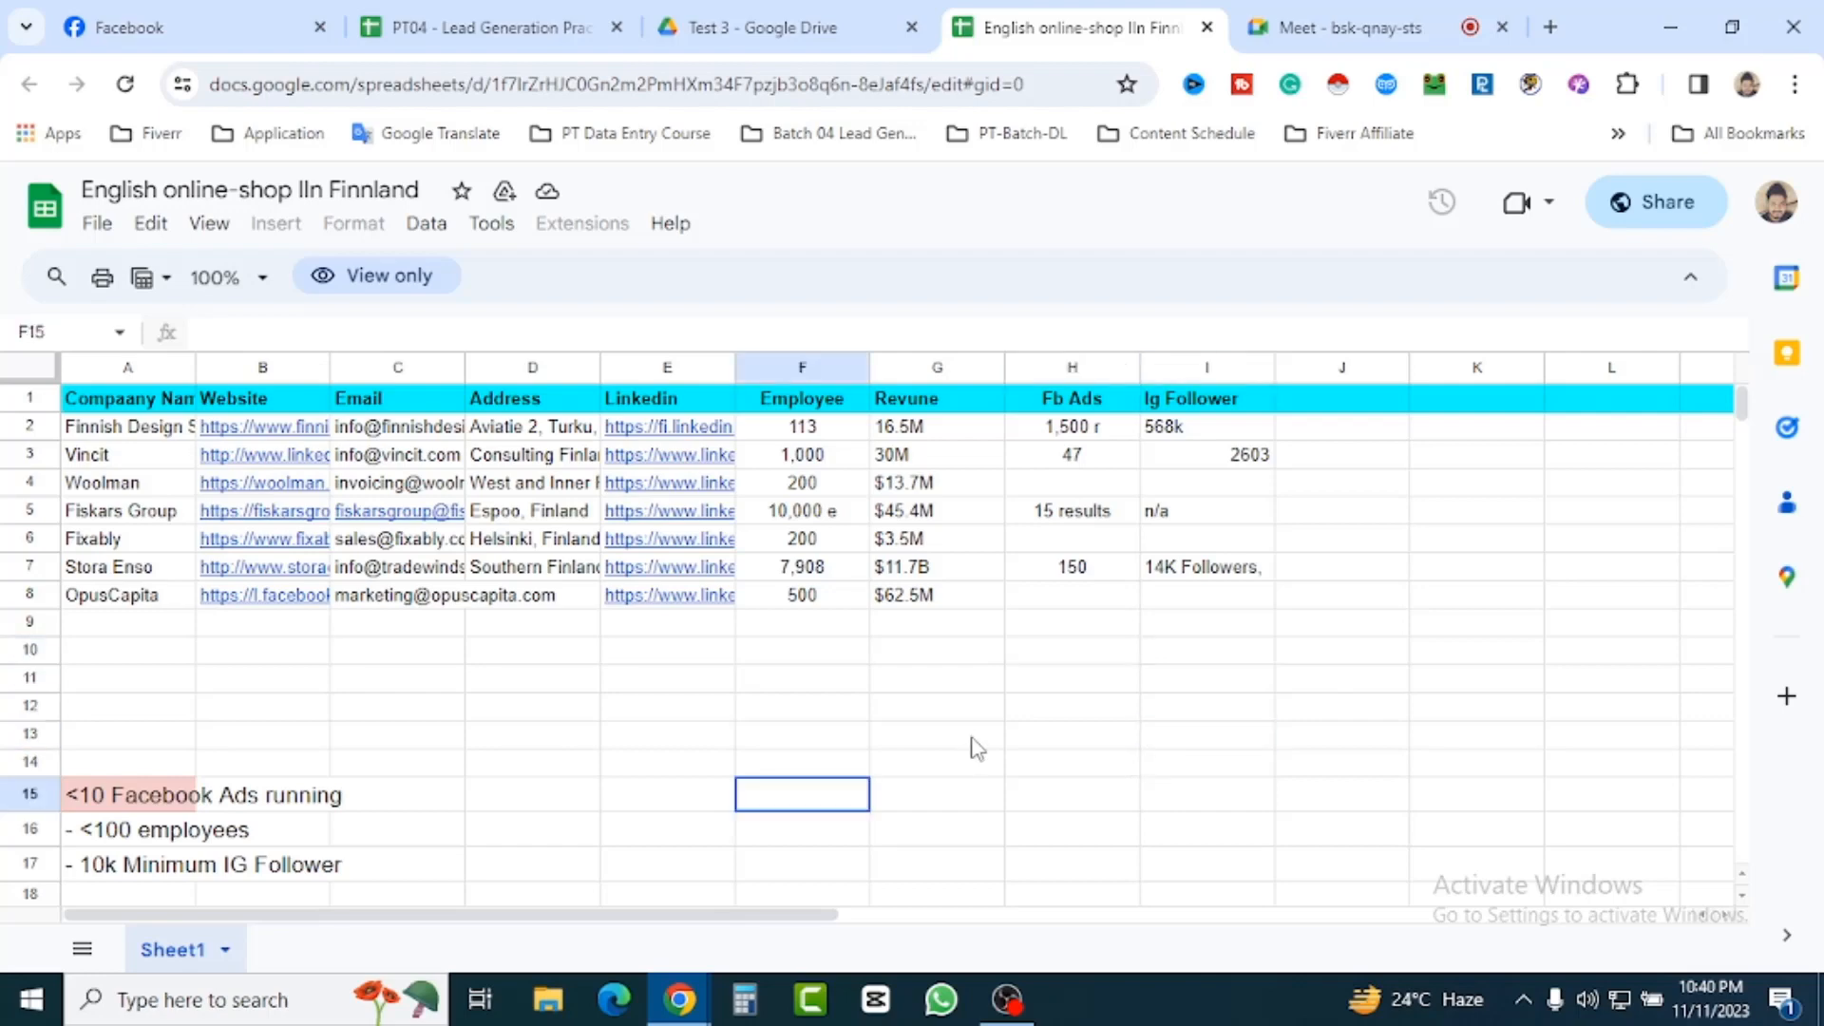
pyautogui.click(651, 705)
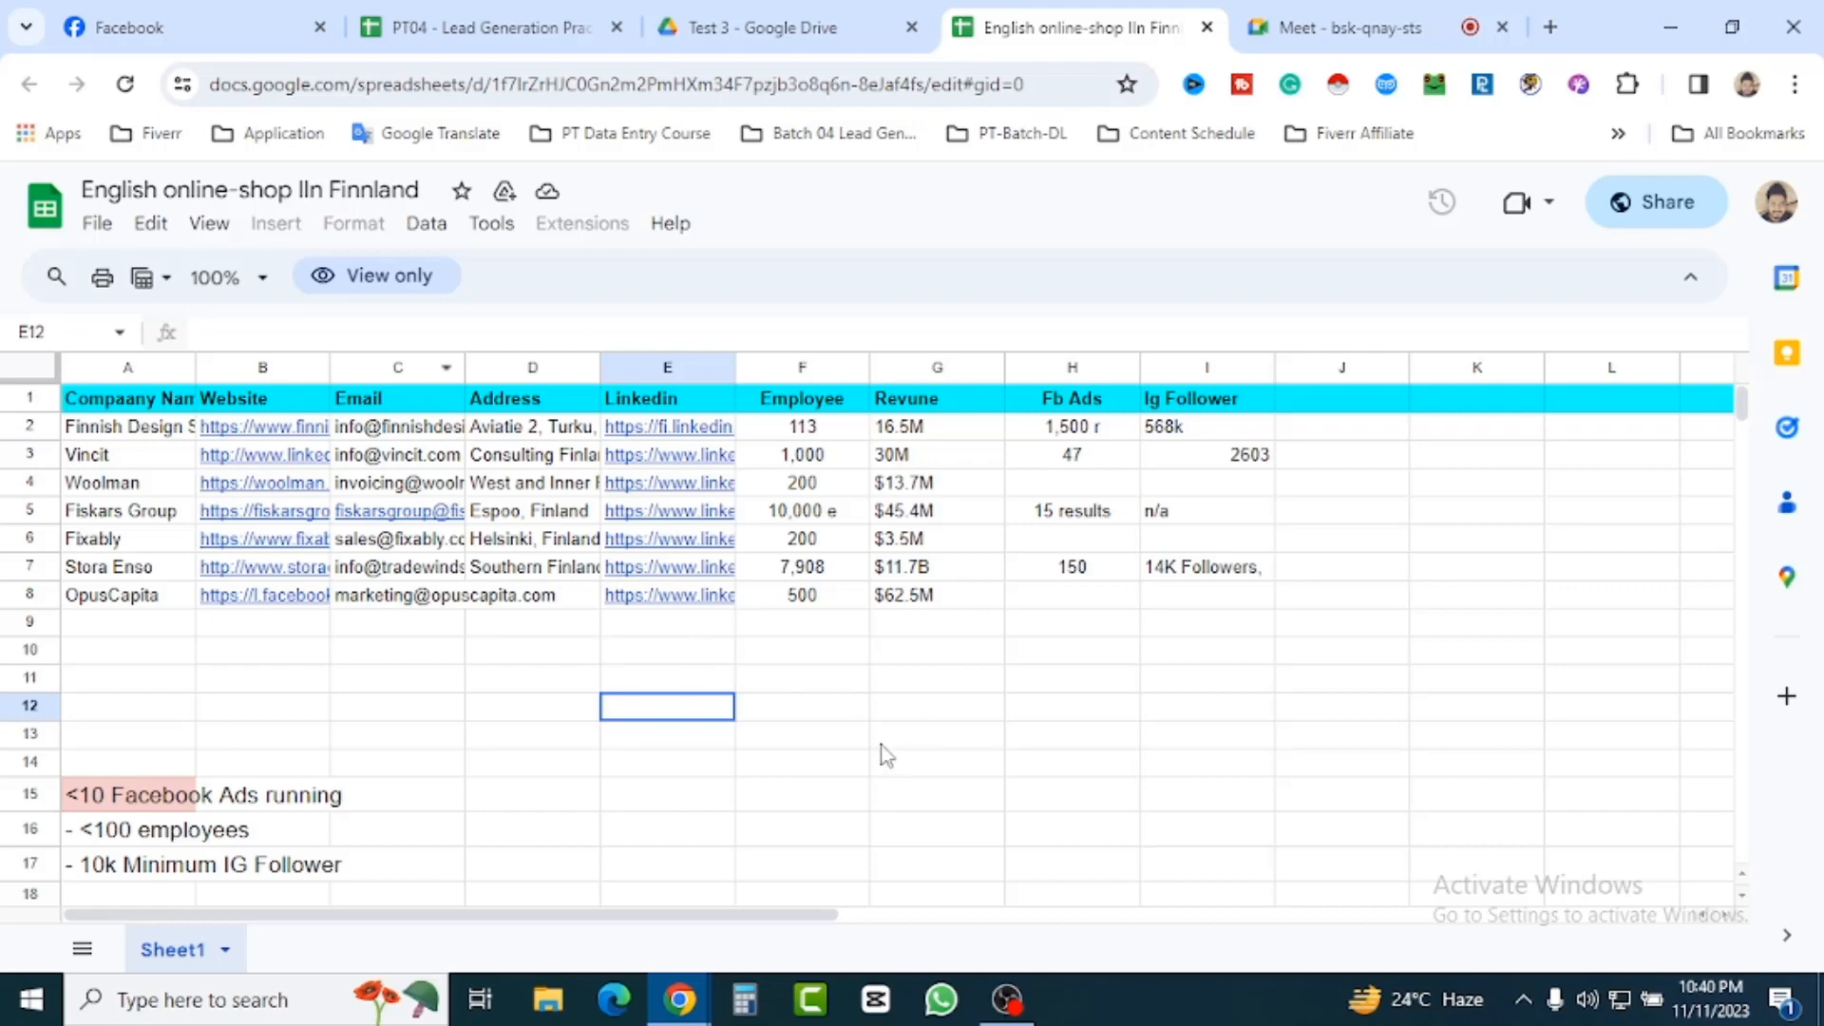
pyautogui.click(984, 773)
# Compare the company rows with the criteria notes in rows 15 to 17 on Facebook ads, employees and IG followers
pyautogui.scroll(-2, 551, 739)
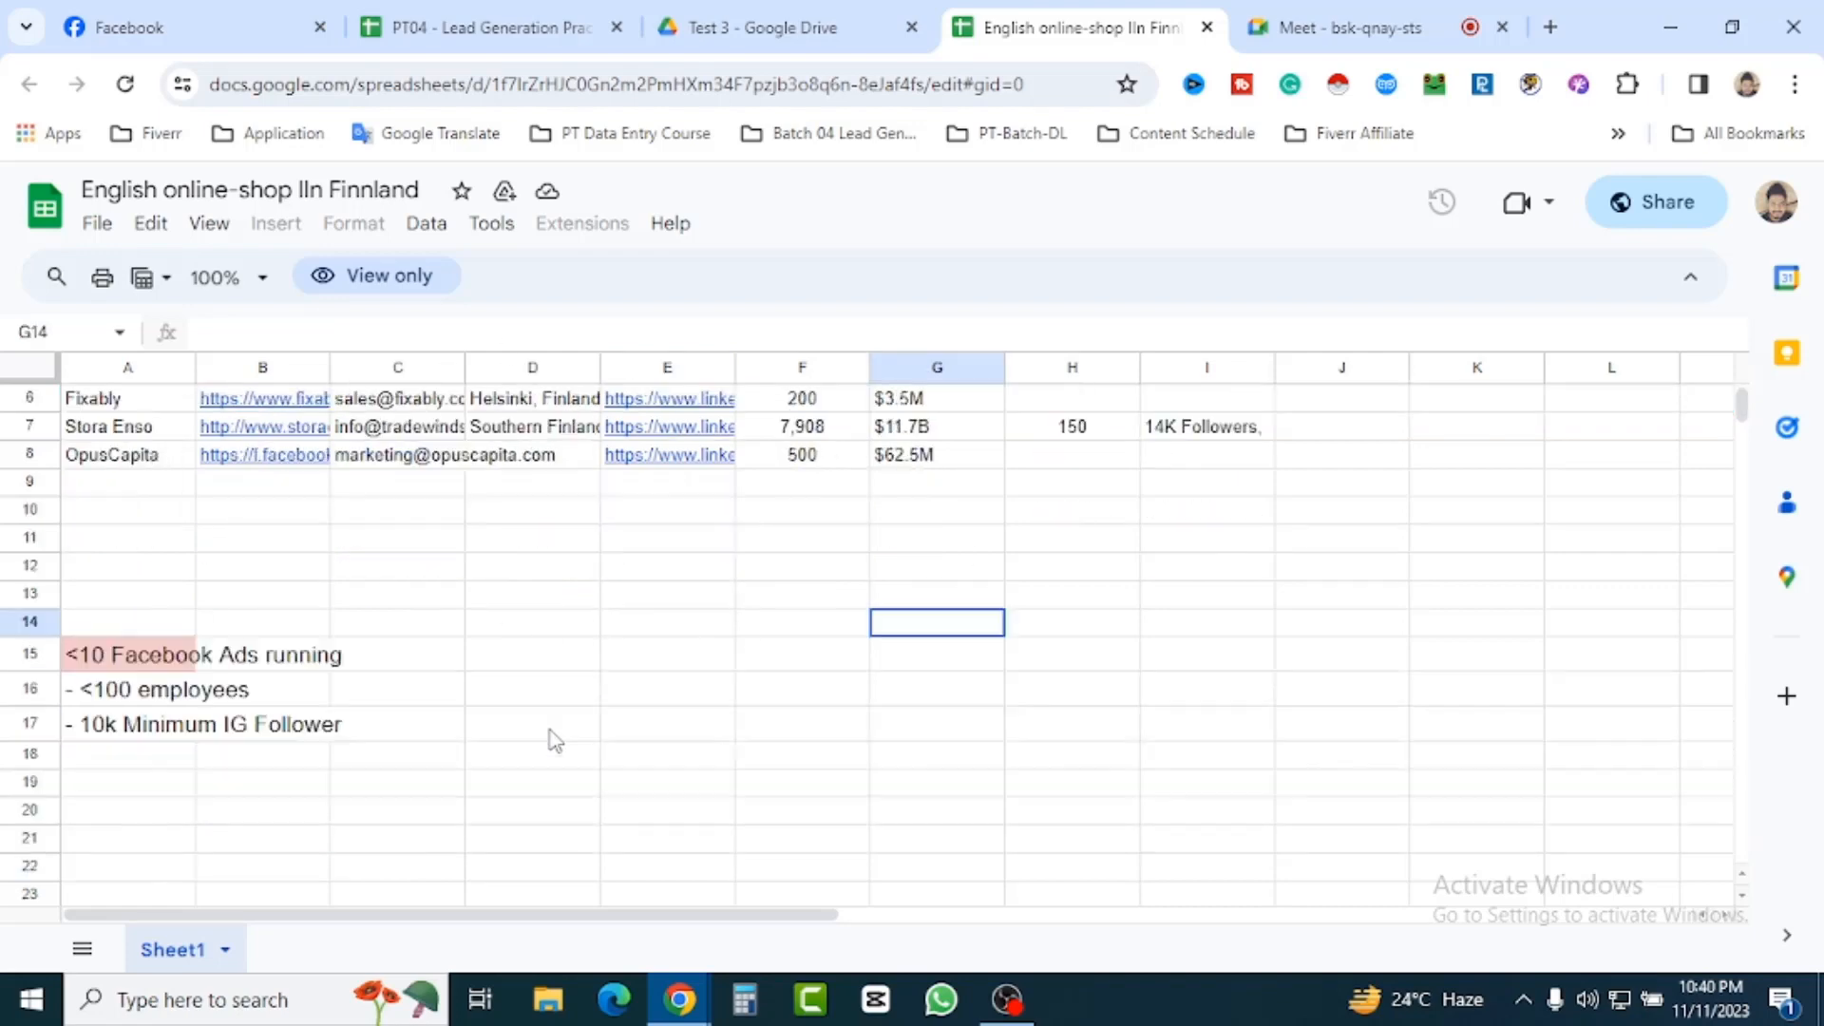
pyautogui.click(275, 785)
pyautogui.scroll(2, 717, 786)
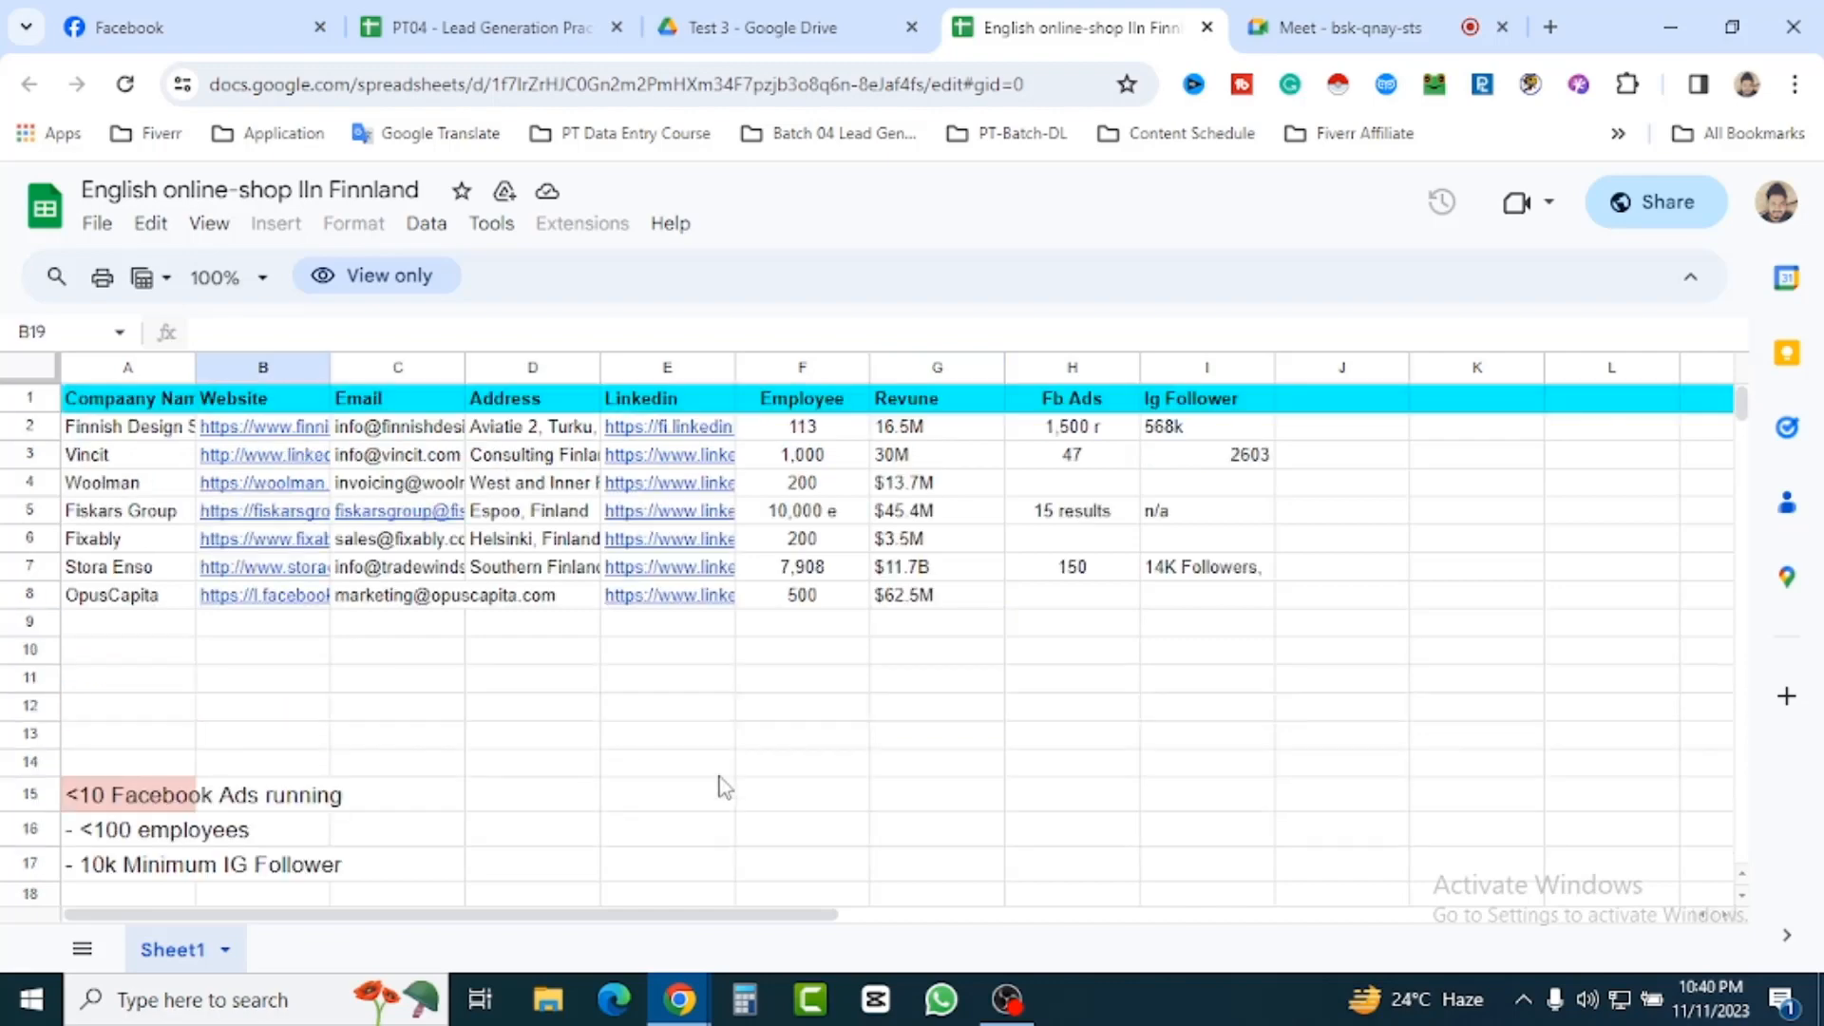
pyautogui.scroll(-2, 722, 786)
pyautogui.click(259, 808)
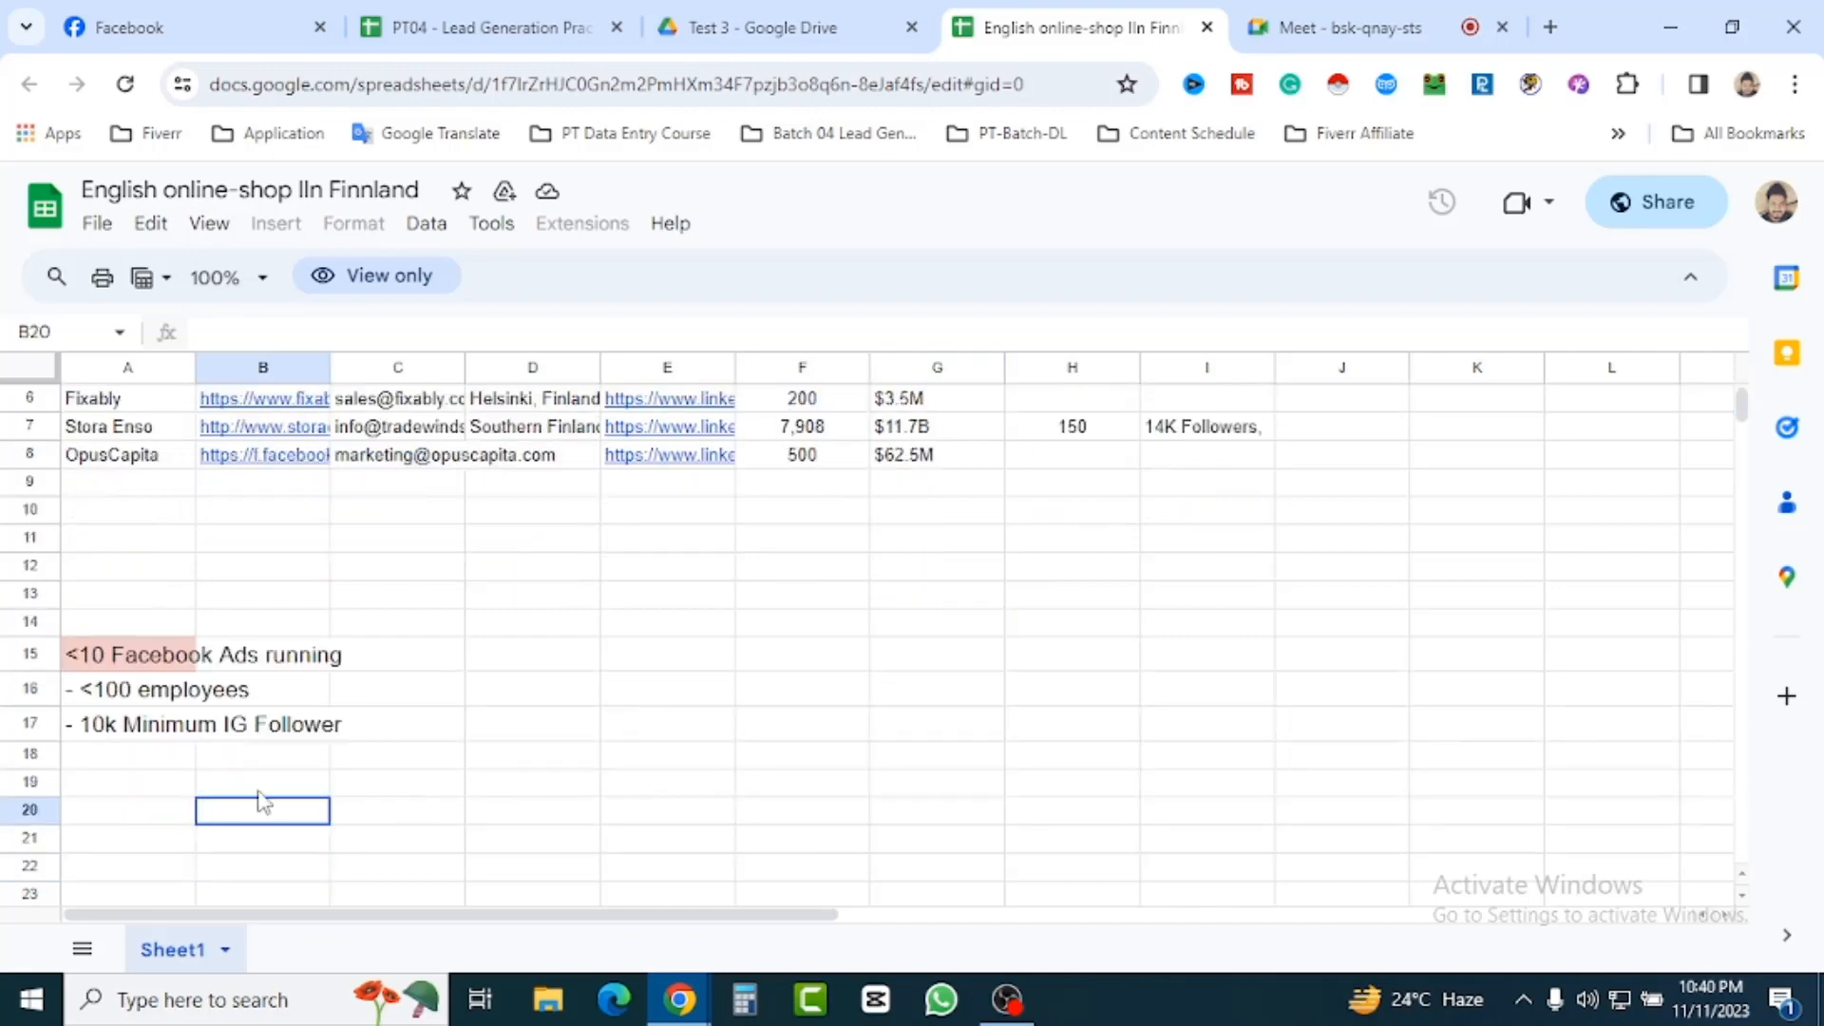
pyautogui.scroll(2, 843, 748)
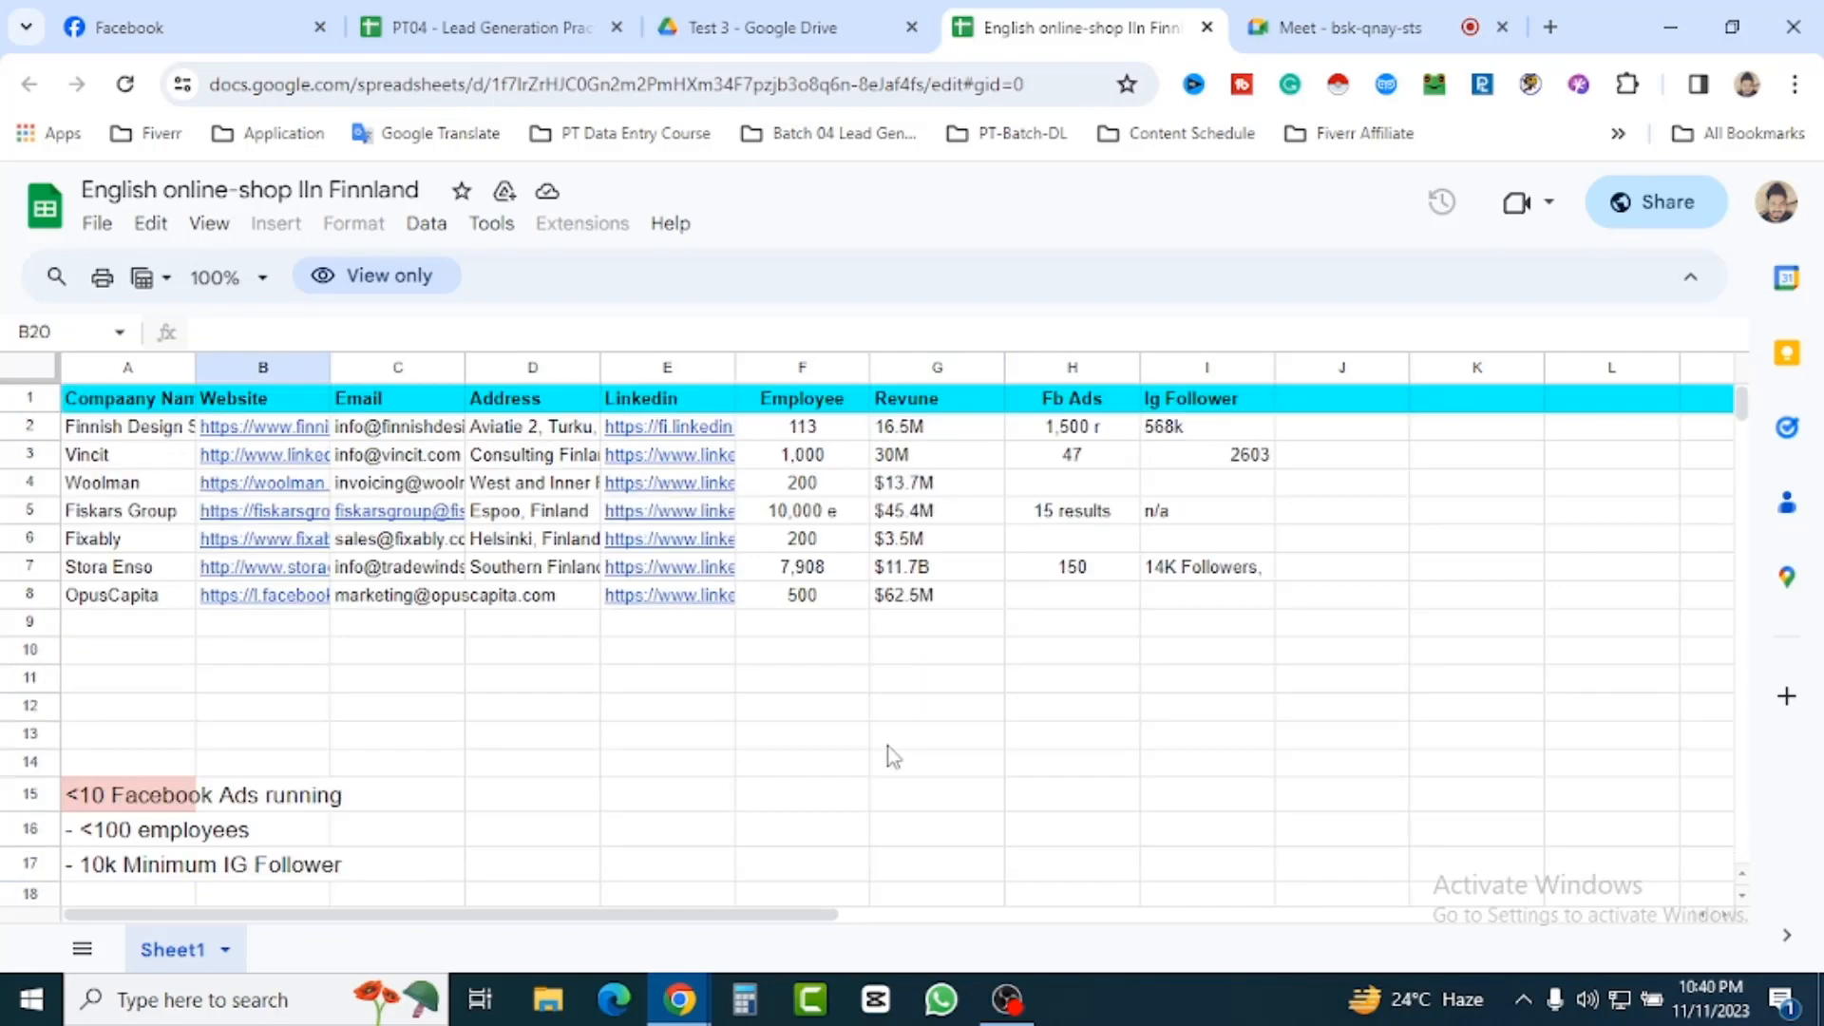
pyautogui.click(753, 717)
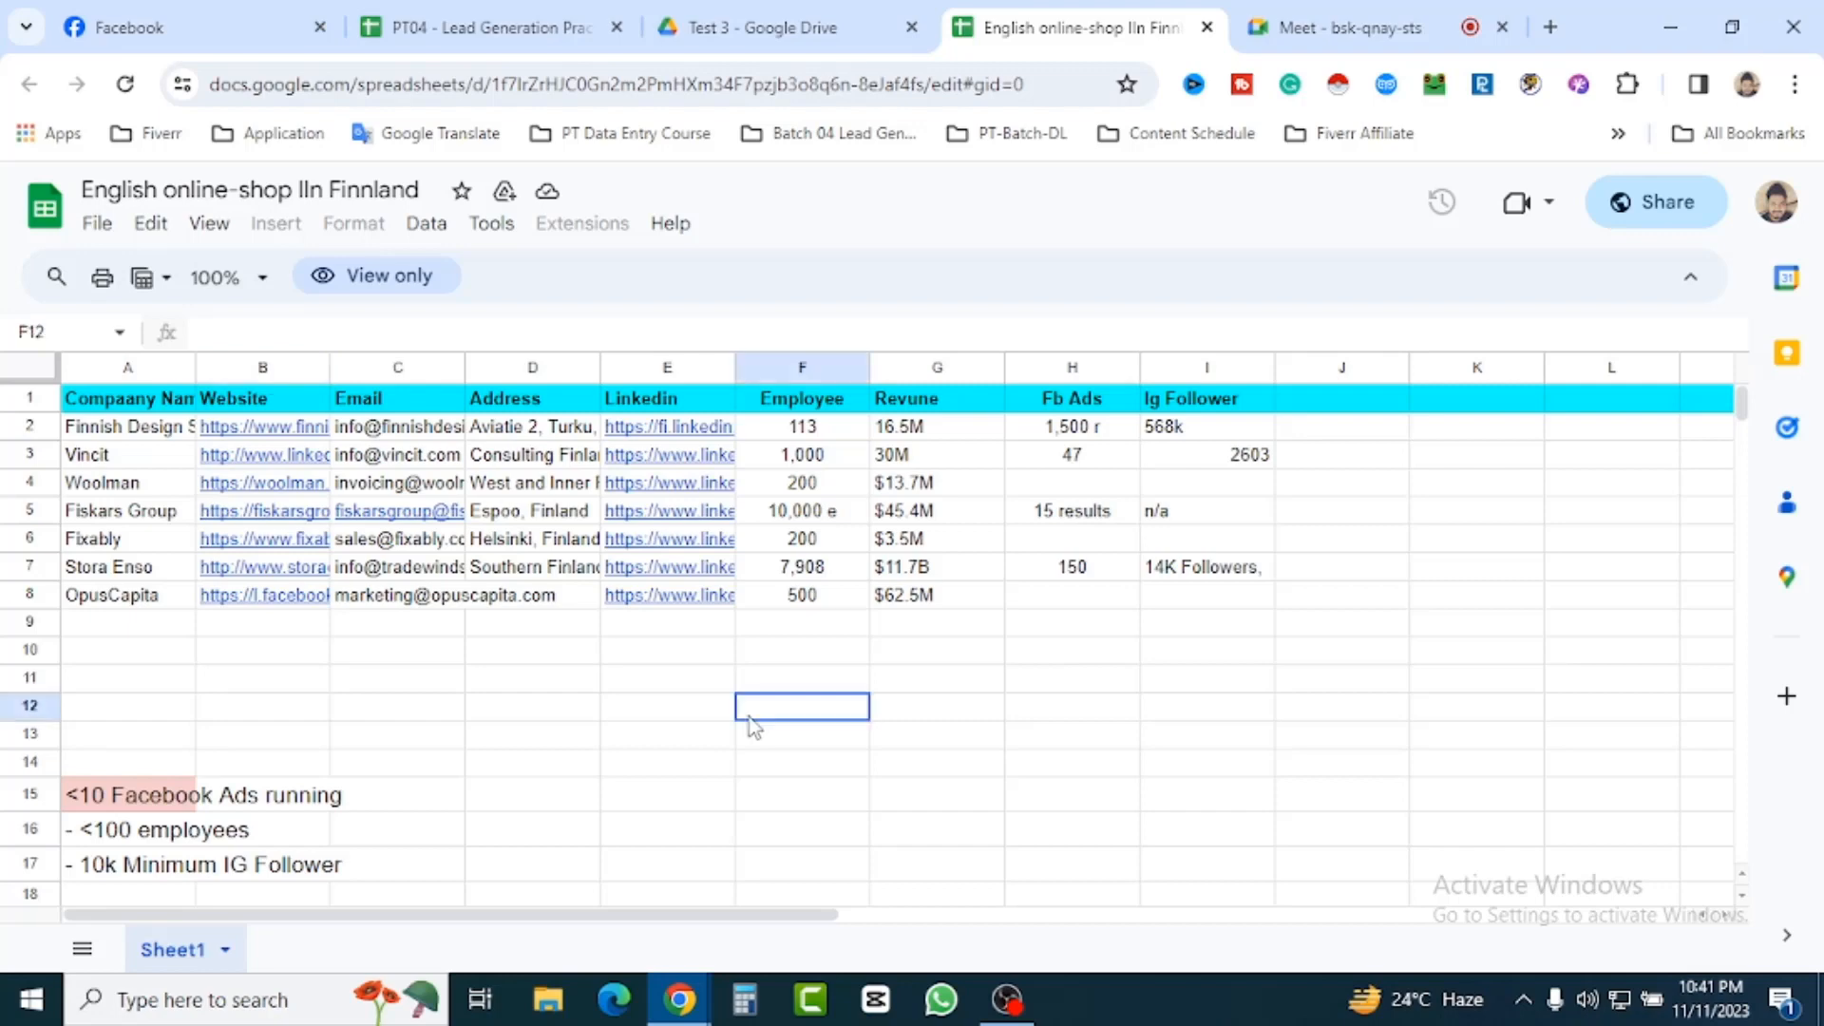